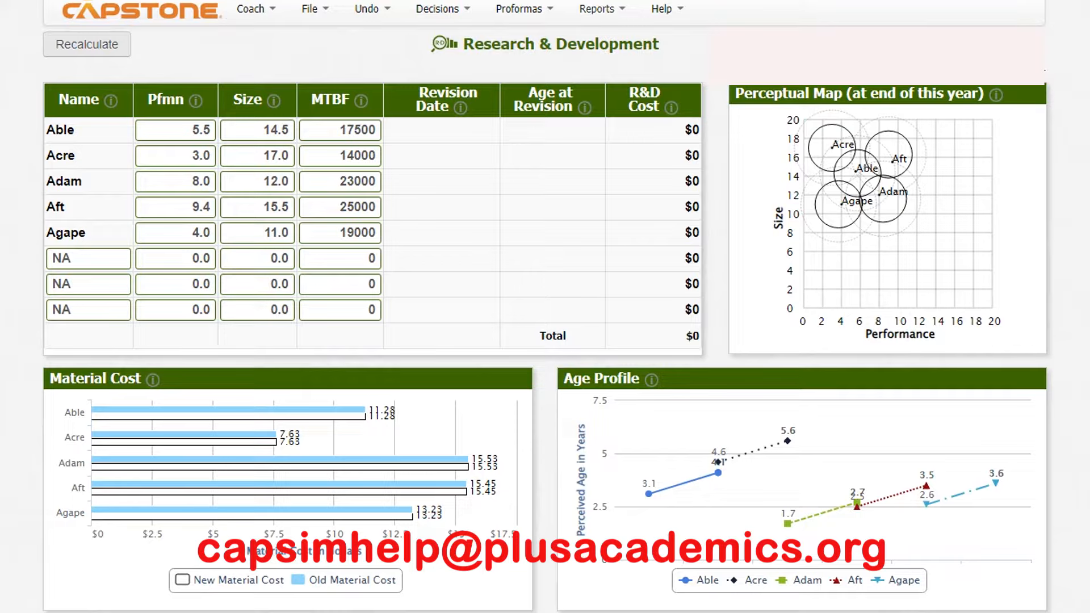
# - Open the Traditional Segment report and move its window higher to view the customer buying criteria
pyautogui.click(599, 8)
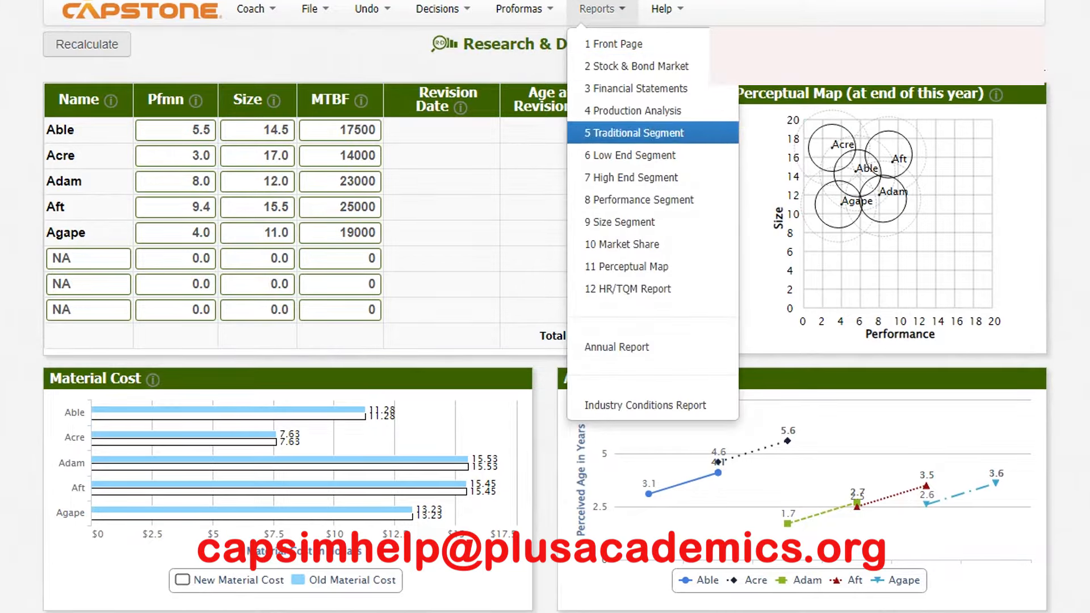
pyautogui.click(634, 133)
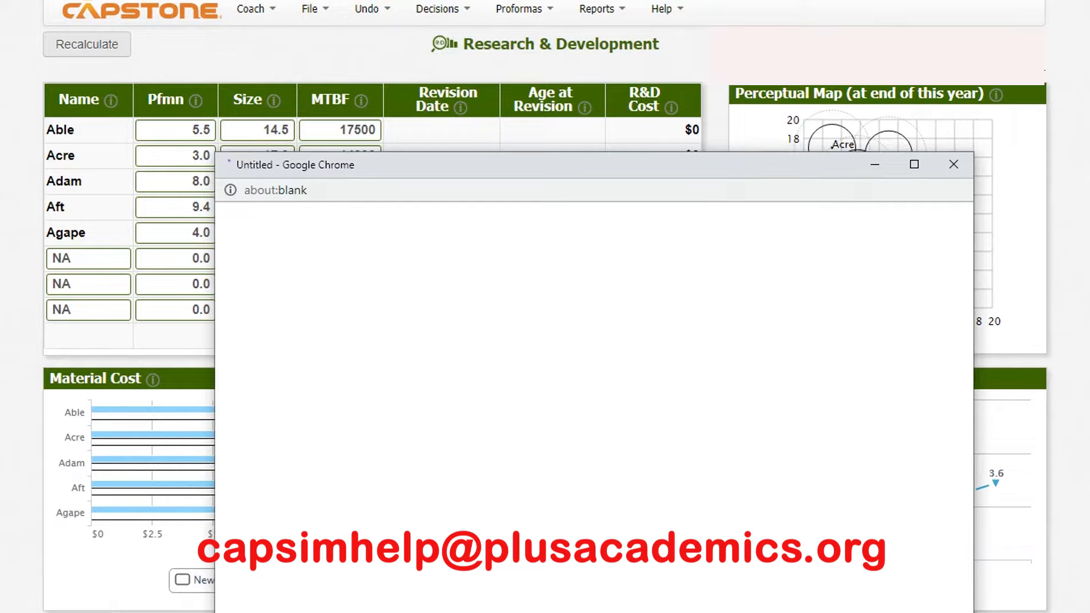
pyautogui.moveTo(696, 195); pyautogui.dragTo(680, 145)
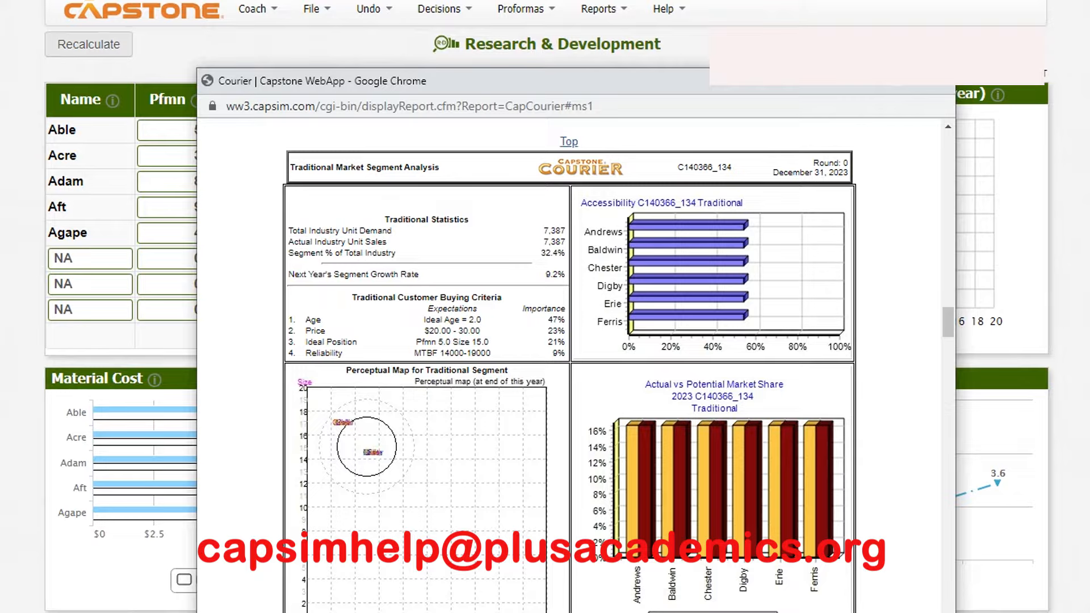
# - Return to the Research & Development decisions and set Able's performance to 6.2
pyautogui.click(173, 207)
pyautogui.click(185, 130)
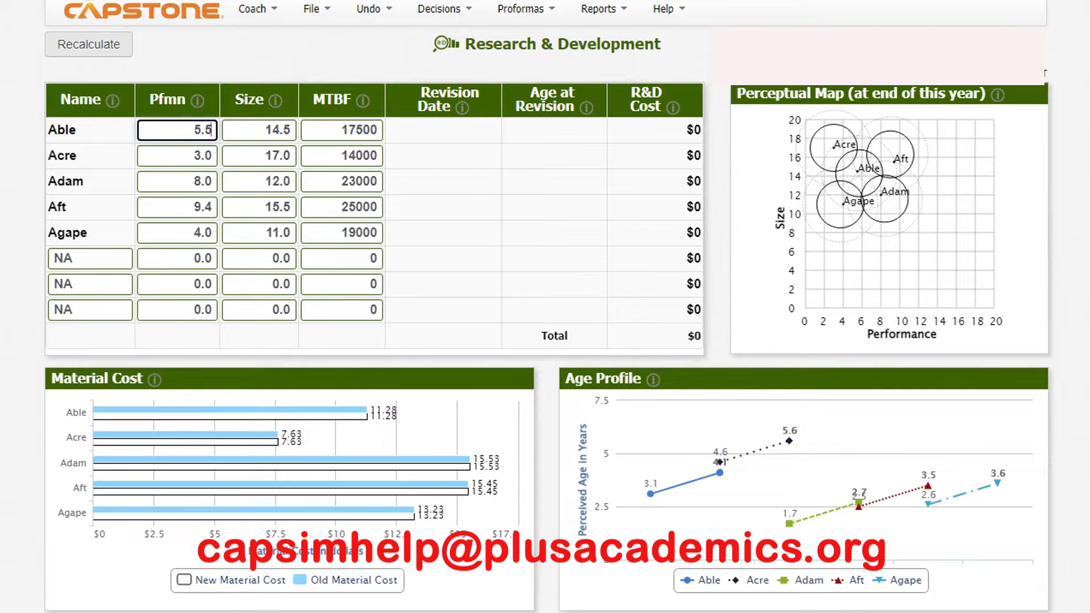
pyautogui.press('Delete')
pyautogui.press('Delete')
pyautogui.press('BackSpace')
pyautogui.write('6.')
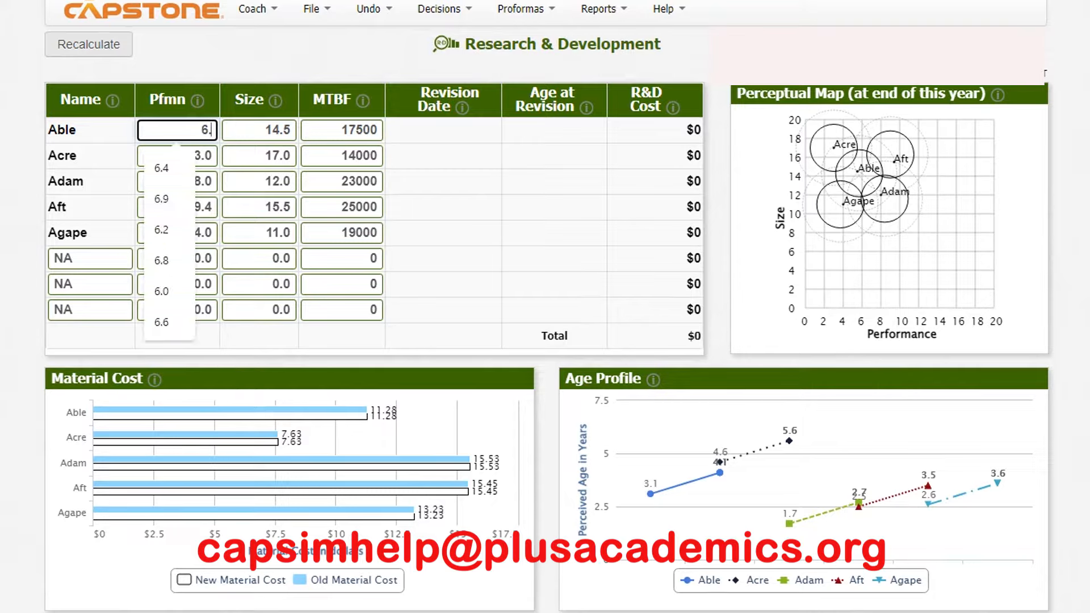
pyautogui.write('2')
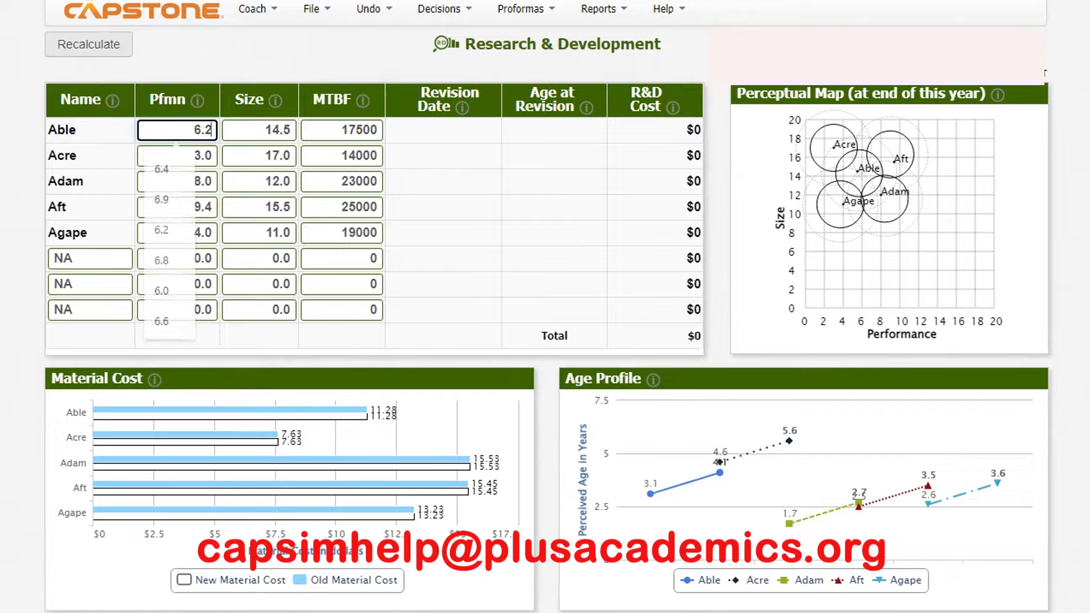
# - Check the Traditional segment criteria again, set Able's size to 13.8 and MTBF to 19000, and recalculate
pyautogui.moveTo(722, 612)
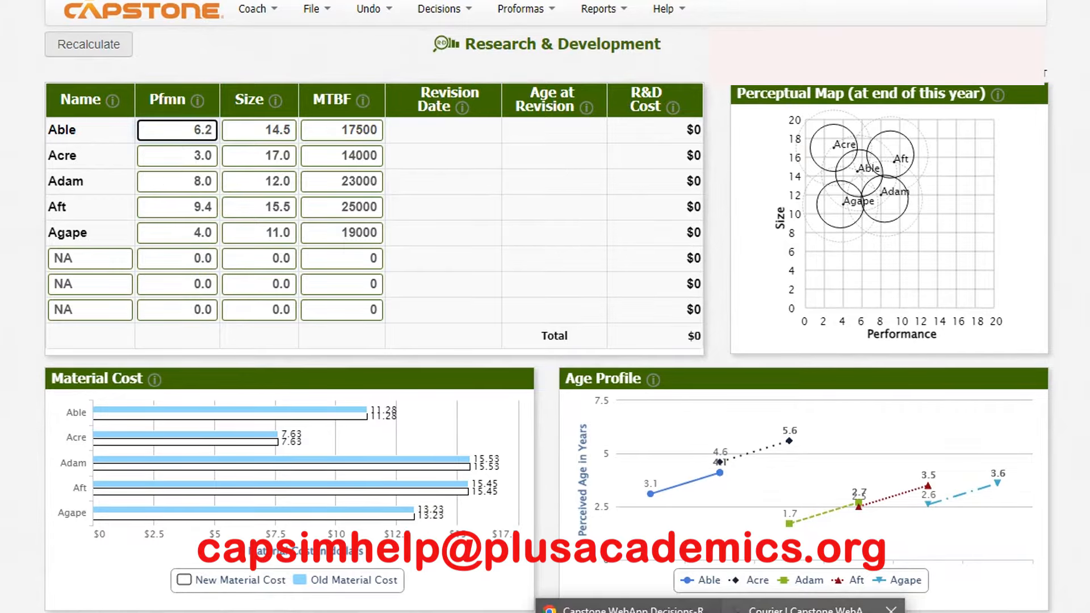
pyautogui.click(813, 609)
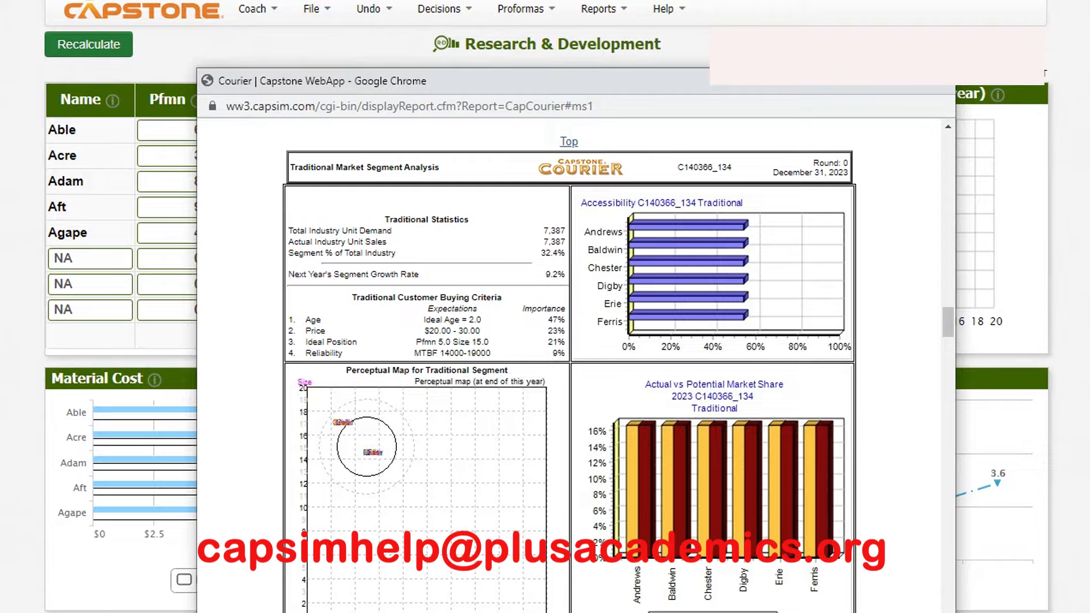
pyautogui.click(170, 233)
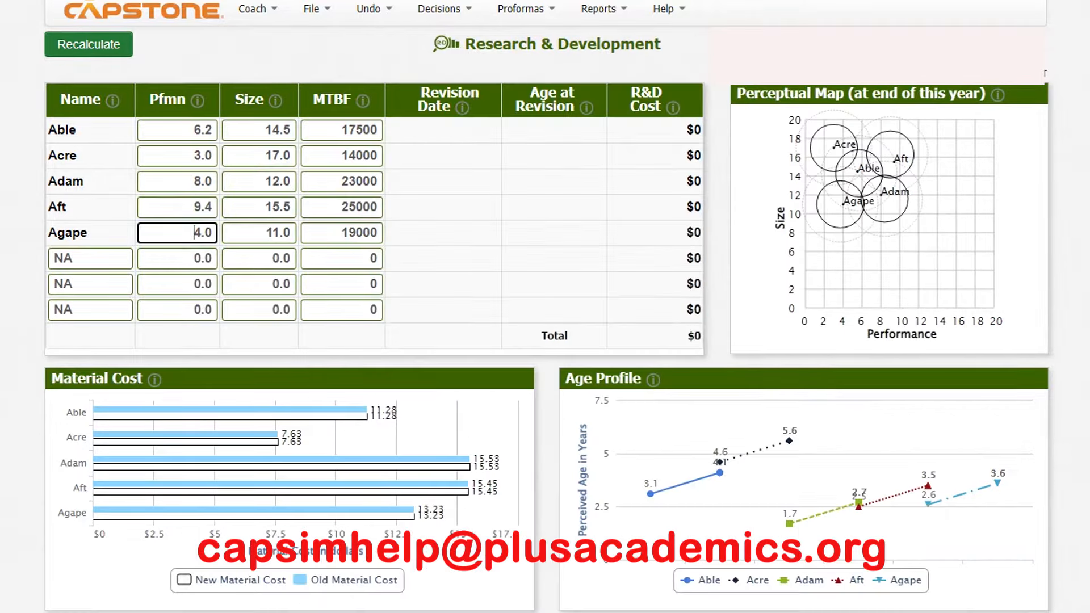
pyautogui.doubleClick(278, 131)
pyautogui.write('13')
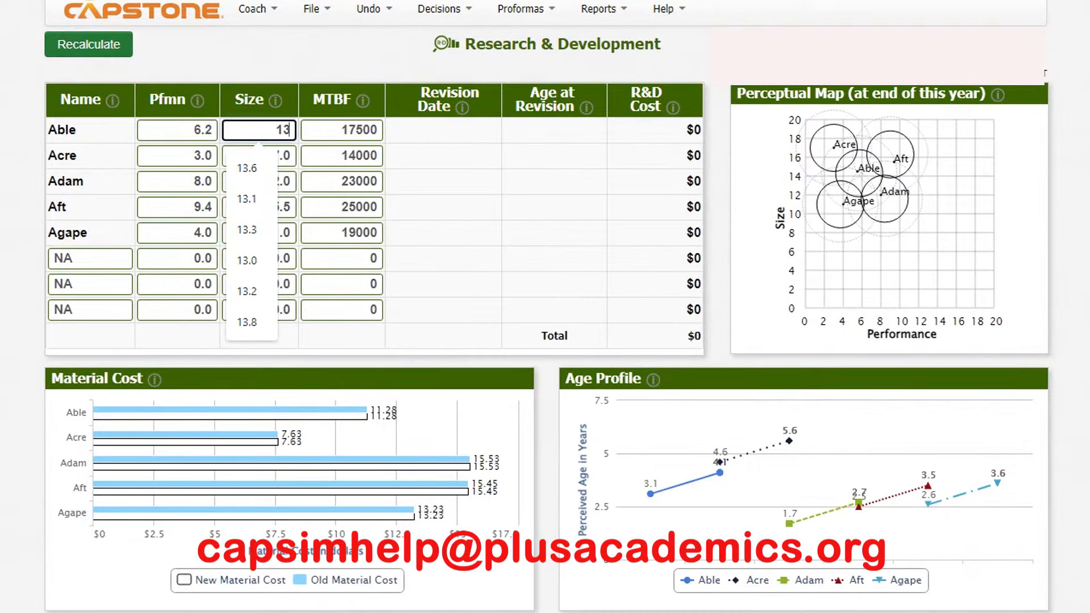
pyautogui.write('.8')
pyautogui.press('Tab')
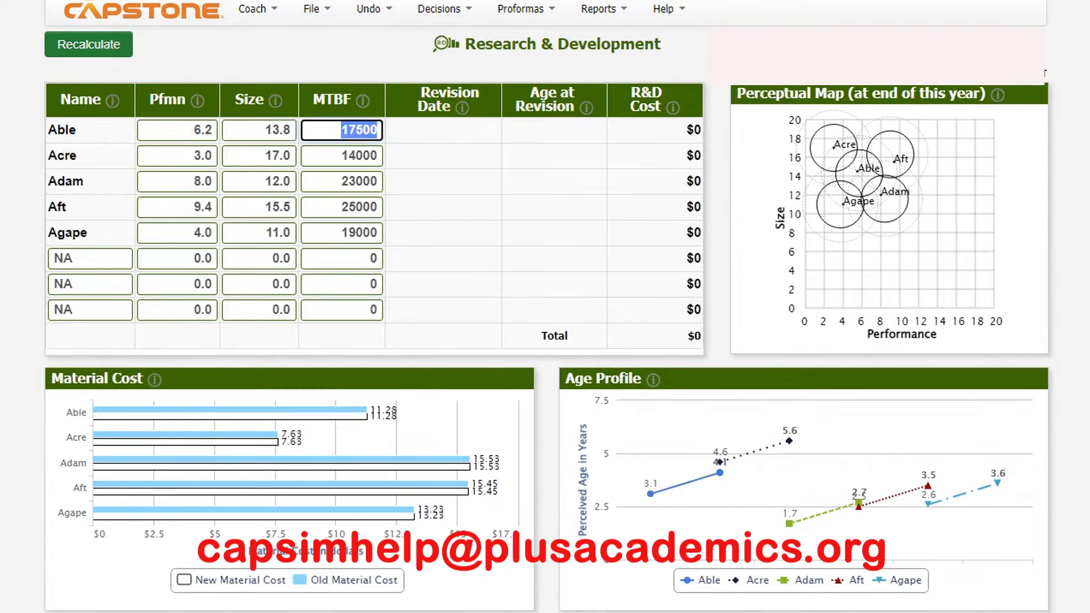
pyautogui.write('19000')
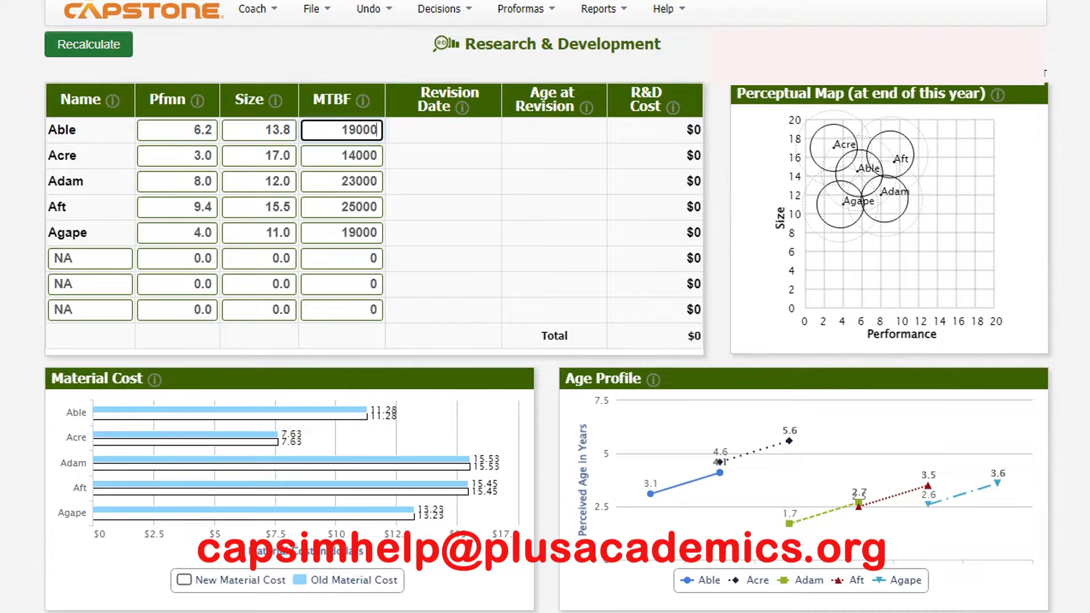
pyautogui.click(89, 44)
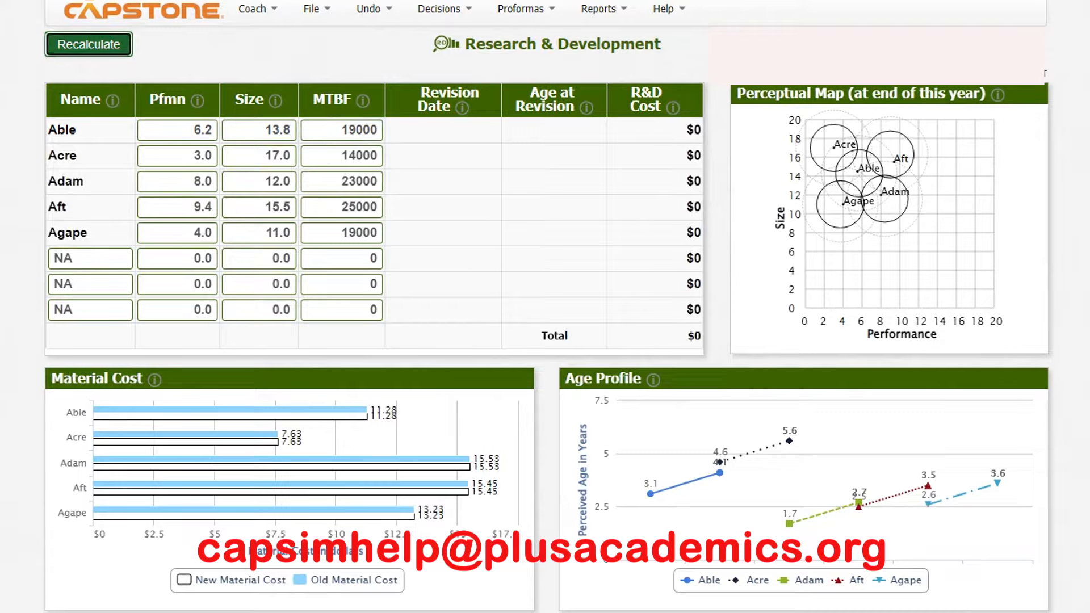
# - Review the Low End segment's customer buying criteria in the Courier report, then return to the R&D decisions
pyautogui.moveTo(722, 612)
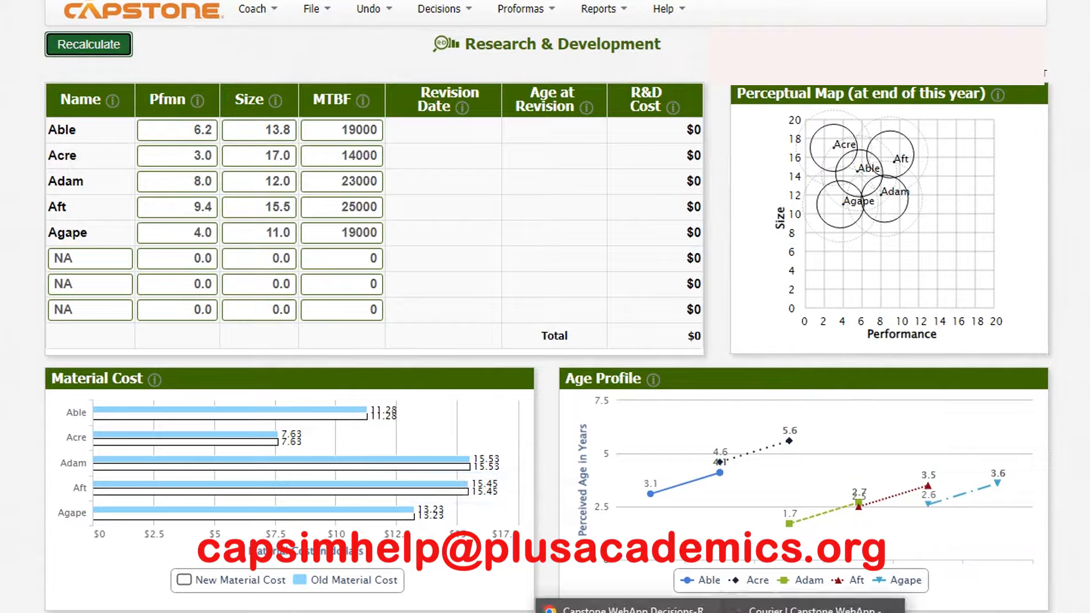
pyautogui.click(814, 609)
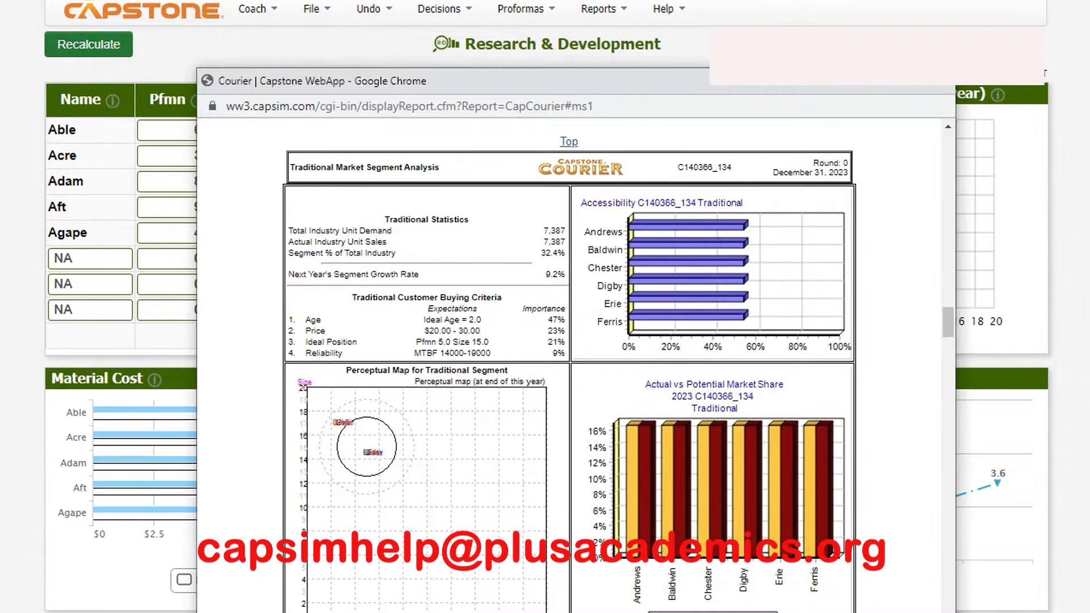
pyautogui.scroll(-7, 570, 363)
pyautogui.scroll(-6, 570, 364)
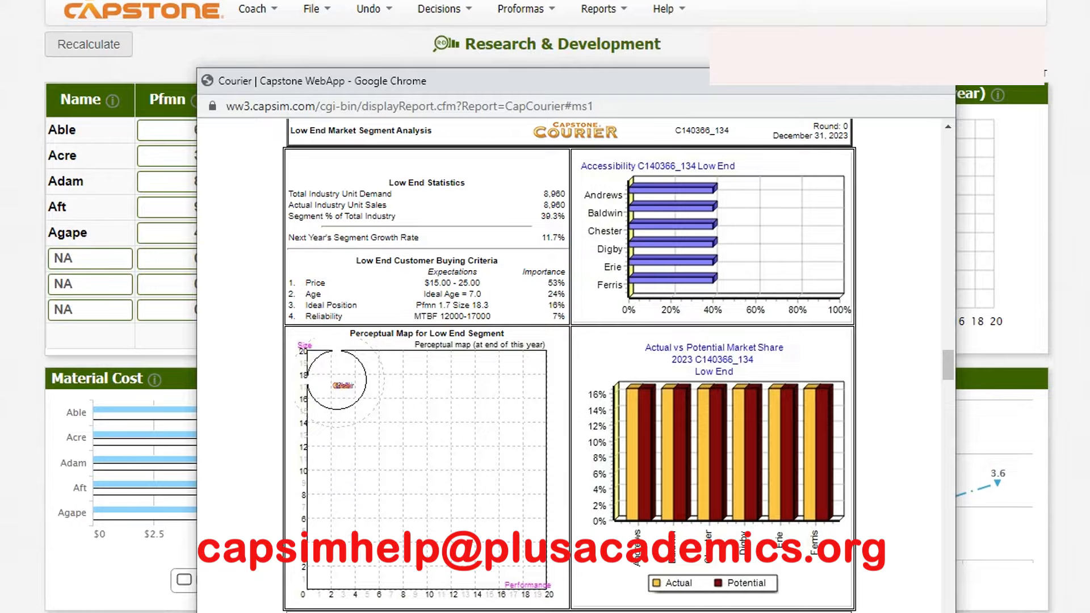
pyautogui.click(177, 232)
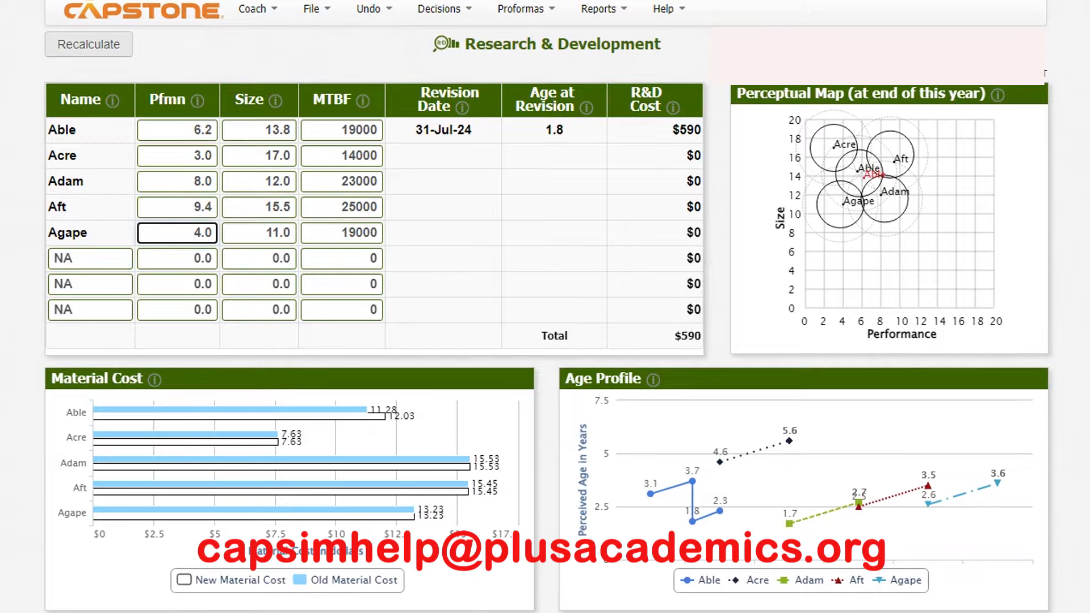
# - Review the High End segment's customer buying criteria in the Courier report and go back to the product table
pyautogui.moveTo(721, 612)
pyautogui.click(812, 608)
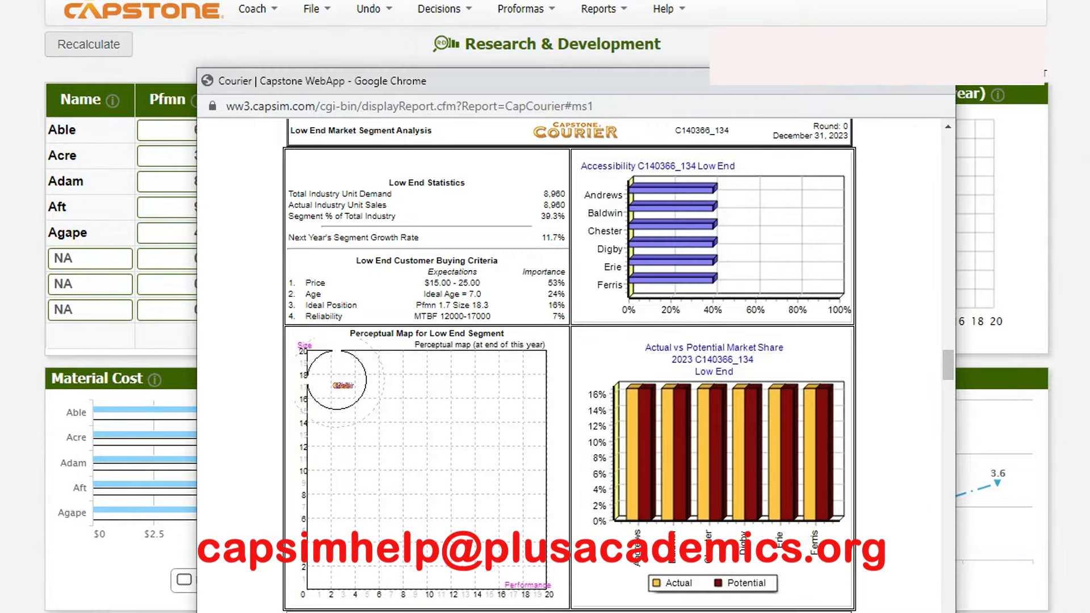
pyautogui.scroll(-6, 568, 363)
pyautogui.scroll(-5, 567, 364)
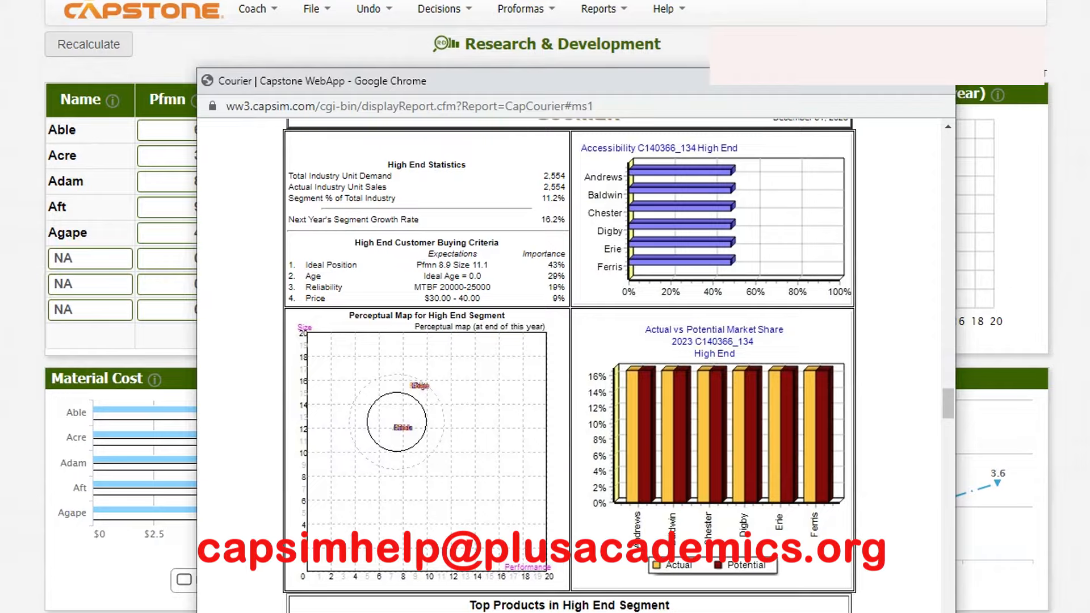
pyautogui.click(169, 258)
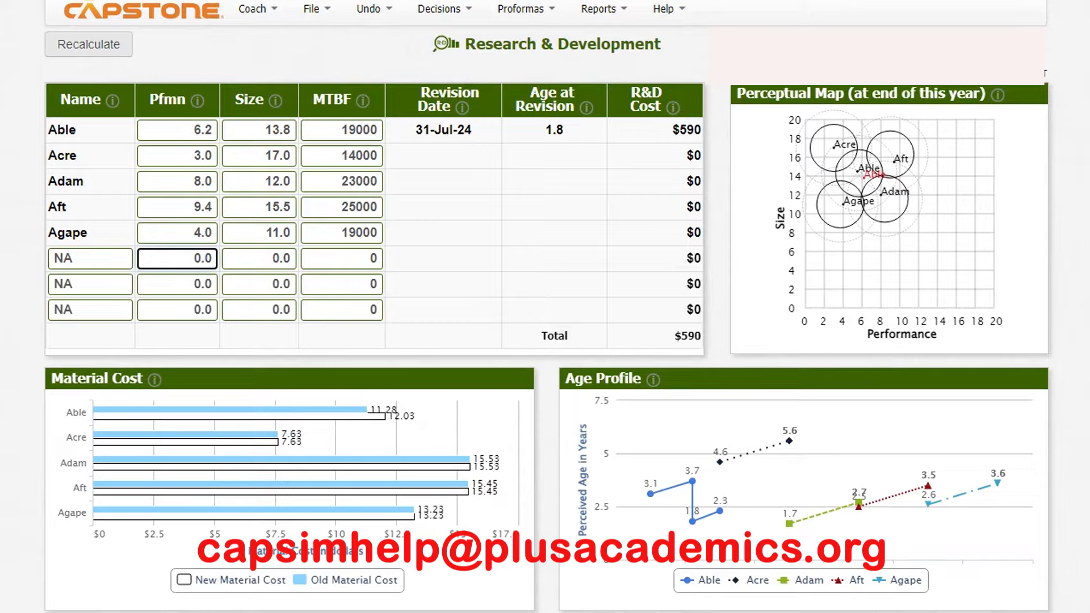
# - Set Adam's performance to 8.9, size to 11.1 and MTBF to 25000, and recalculate the R&D results
pyautogui.doubleClick(203, 181)
pyautogui.write('8.9')
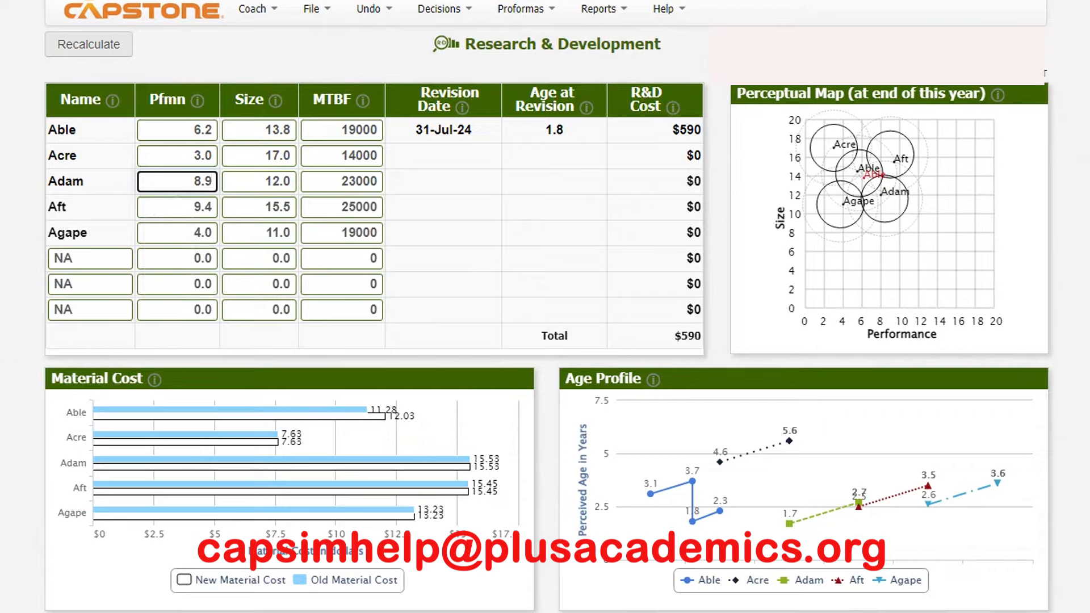
pyautogui.press('Tab')
pyautogui.write('11.1')
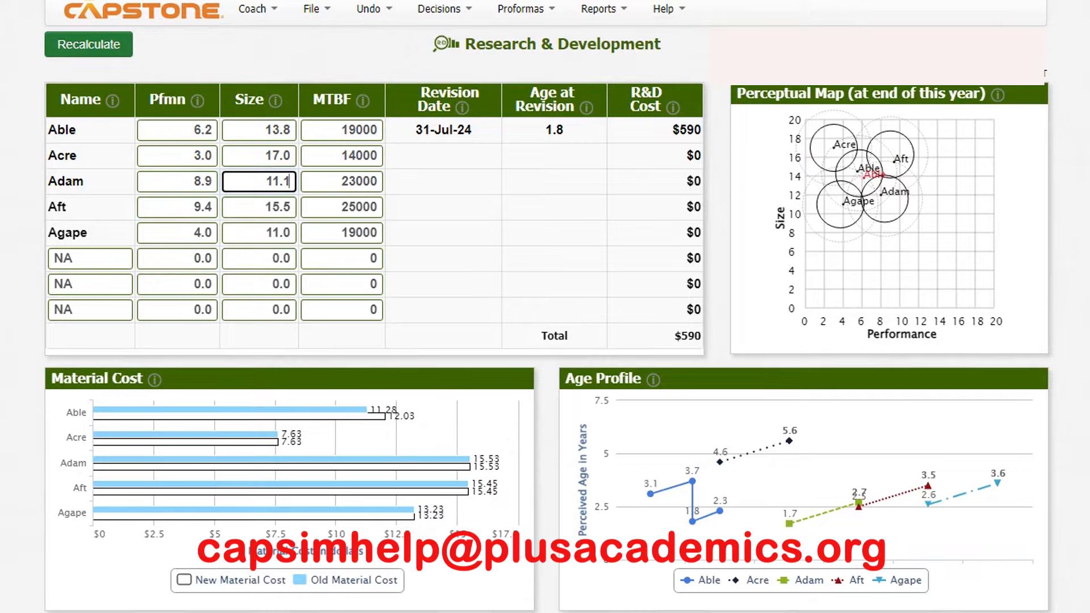
pyautogui.press('Tab')
pyautogui.write('25000')
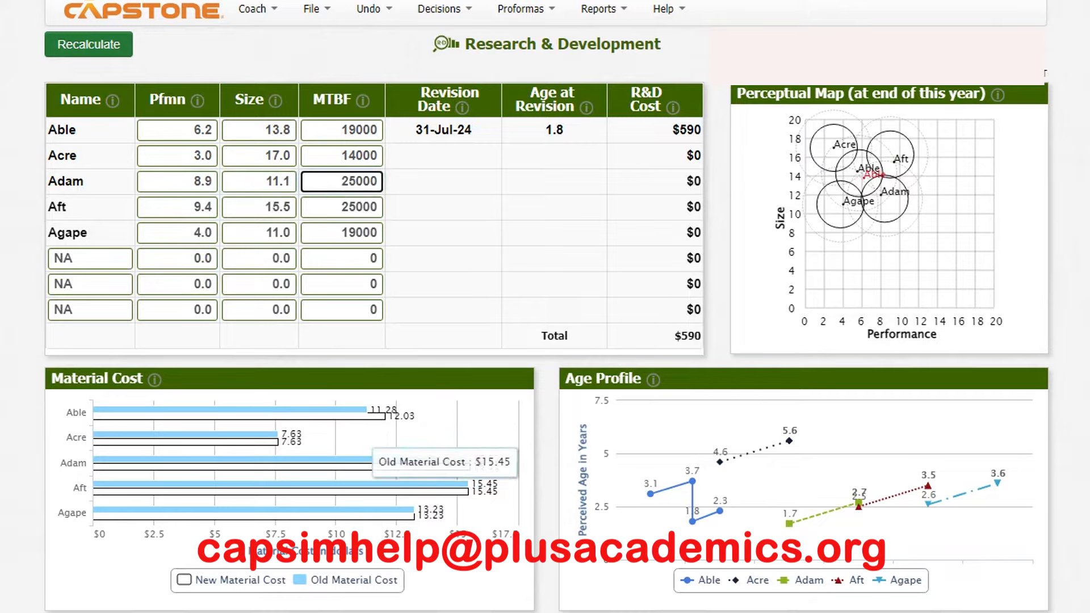
pyautogui.click(88, 44)
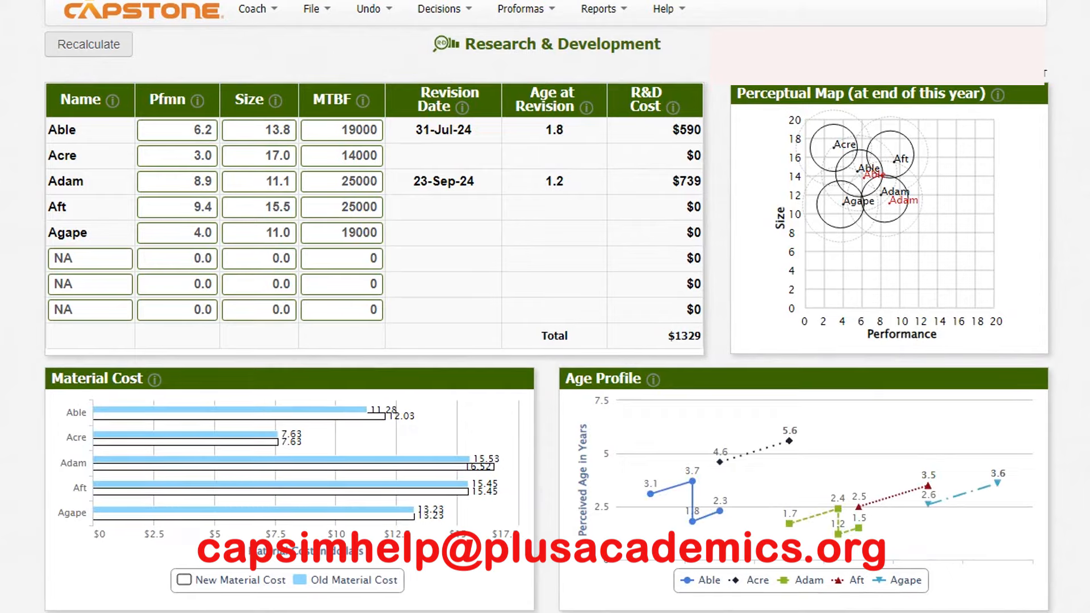
# - Review the Performance segment's customer buying criteria in the Courier report and switch back to the R&D decisions
pyautogui.moveTo(722, 612)
pyautogui.click(813, 609)
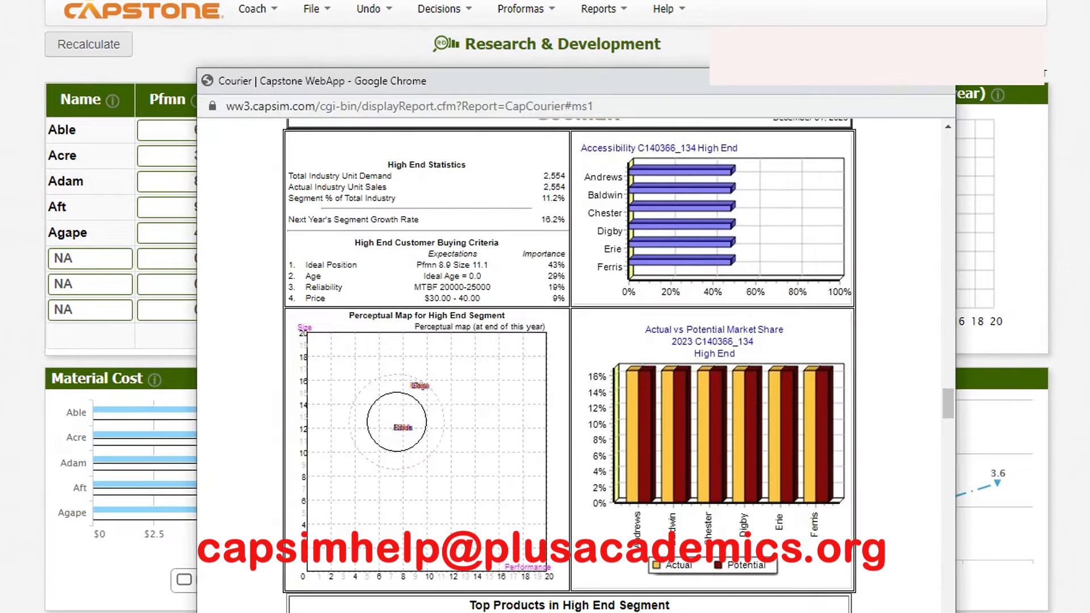
pyautogui.scroll(-10, 569, 364)
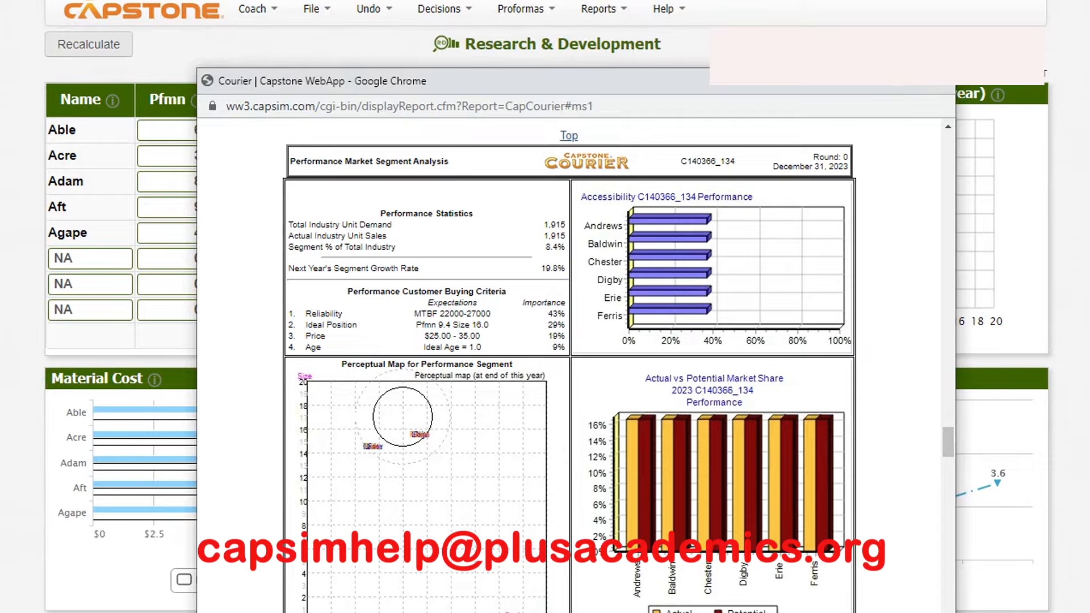
pyautogui.hotkey('alt', 'Tab')
# - Set Aft's performance to 10.5, size to 14.8 and MTBF to 27000, and recalculate the R&D results
pyautogui.doubleClick(202, 207)
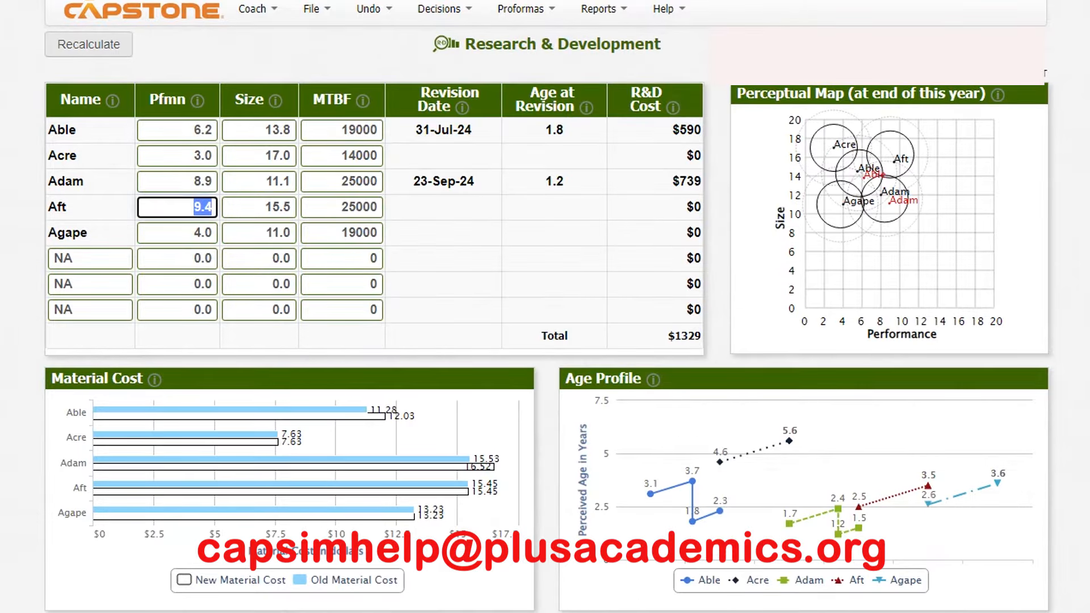
pyautogui.write('10')
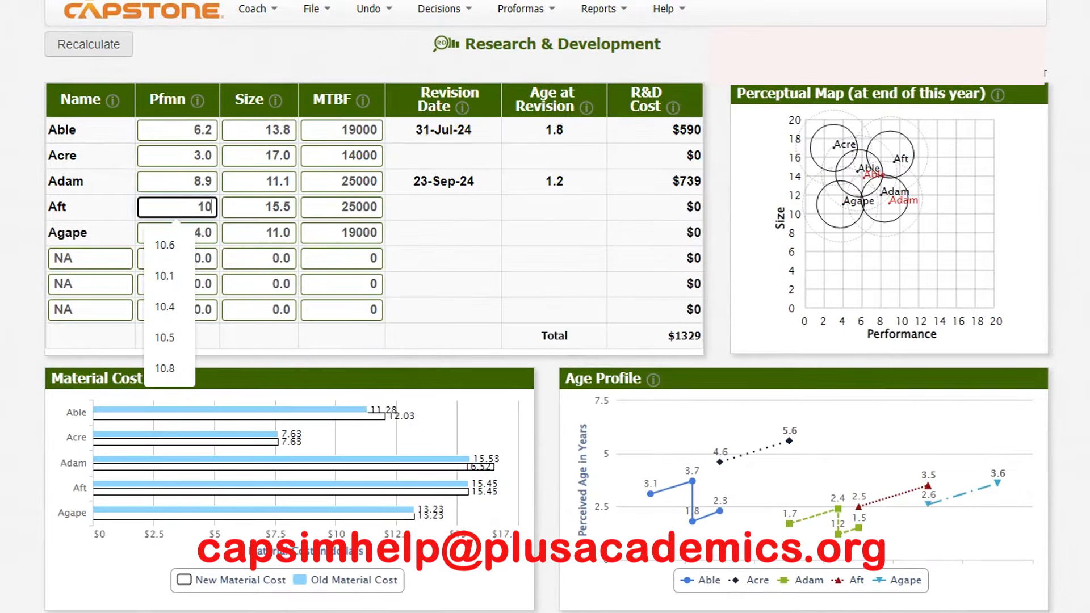
pyautogui.write('.5')
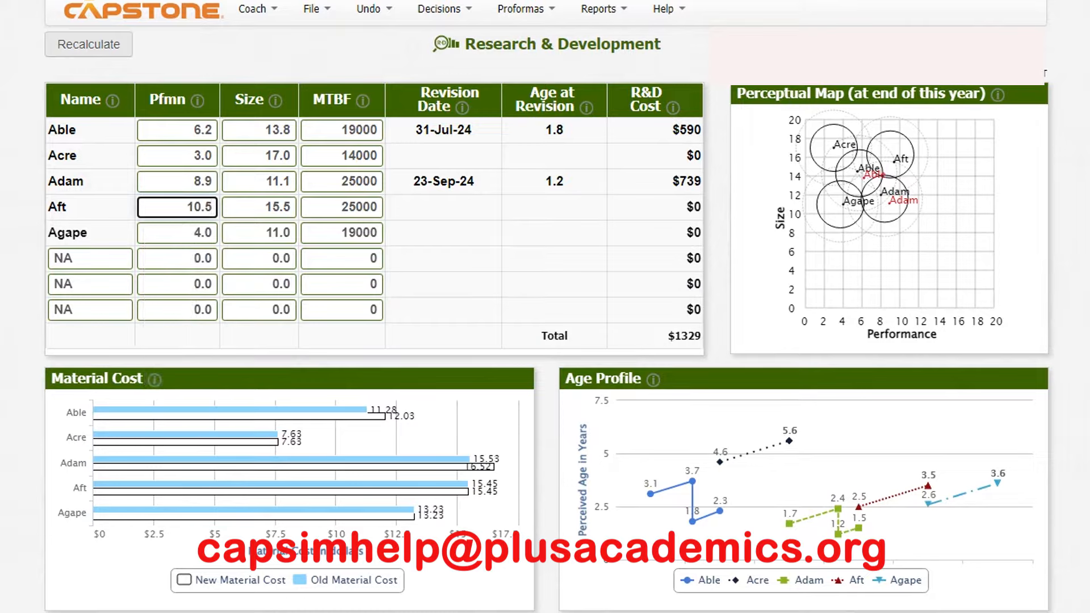
pyautogui.press('Tab')
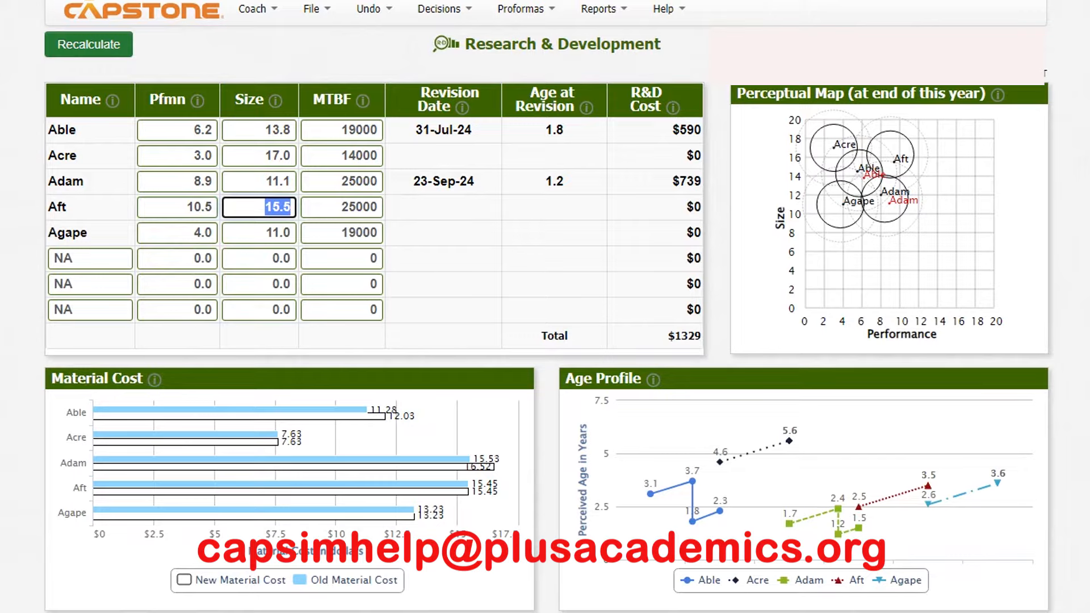
pyautogui.write('14')
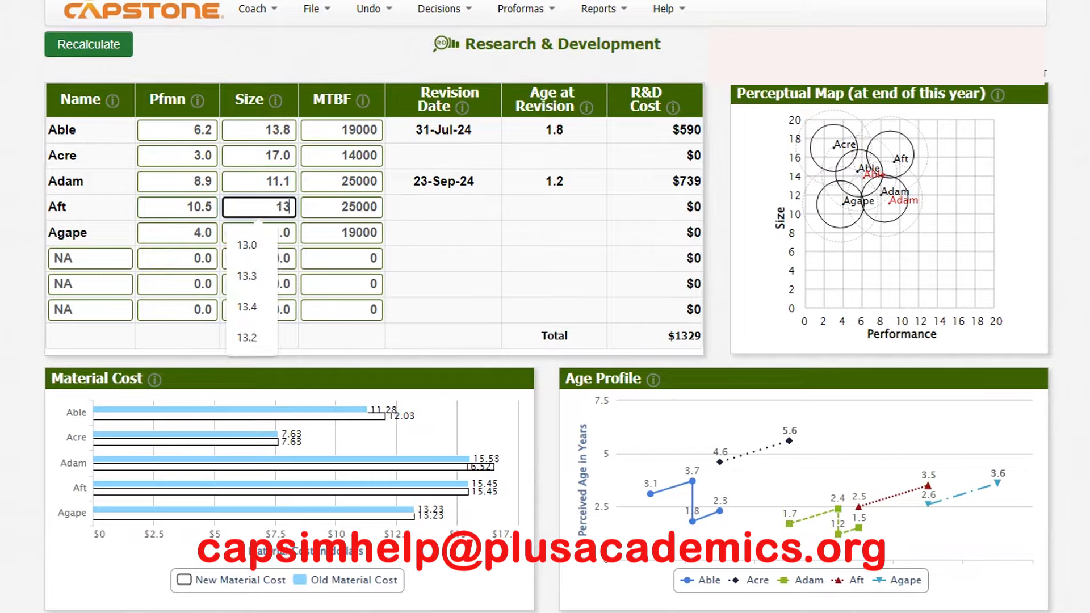
pyautogui.write('.8')
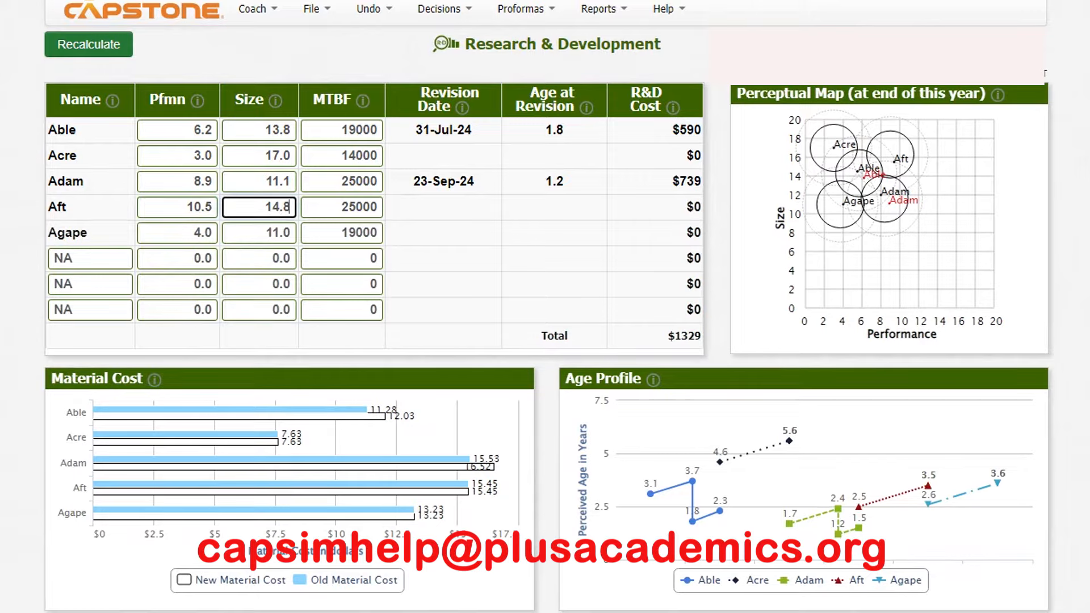
pyautogui.press('Tab')
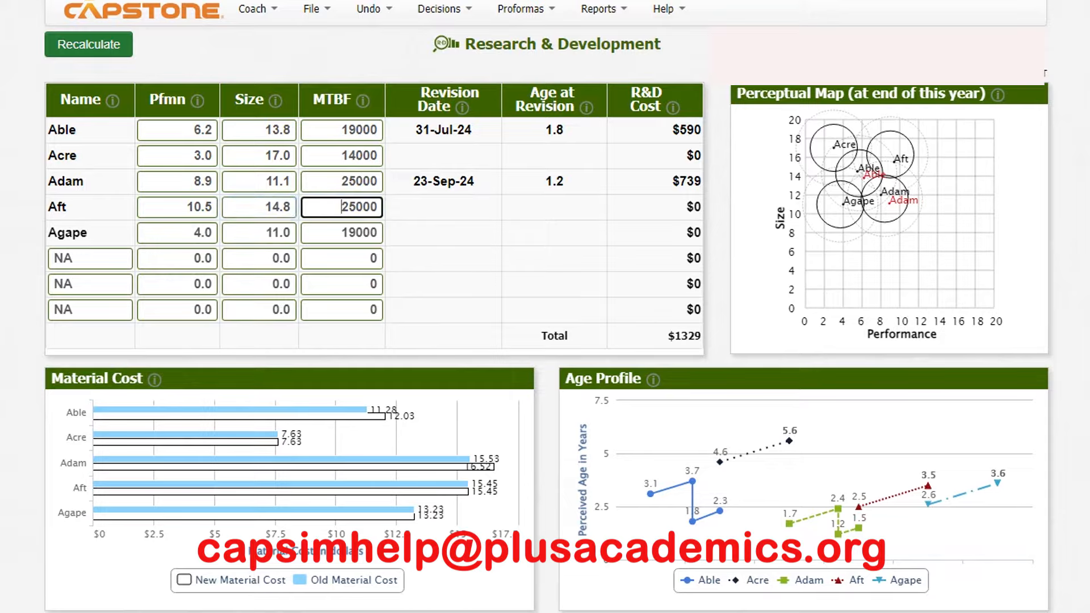
pyautogui.write('27000')
pyautogui.click(88, 45)
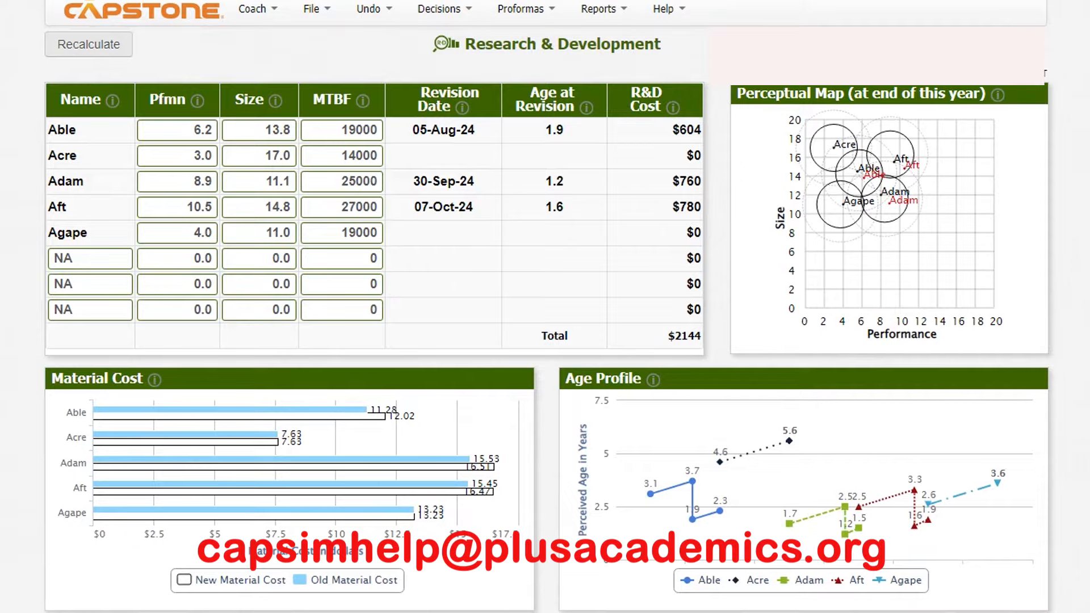
# - Review the Size segment's customer buying criteria in the Courier report
pyautogui.moveTo(721, 612)
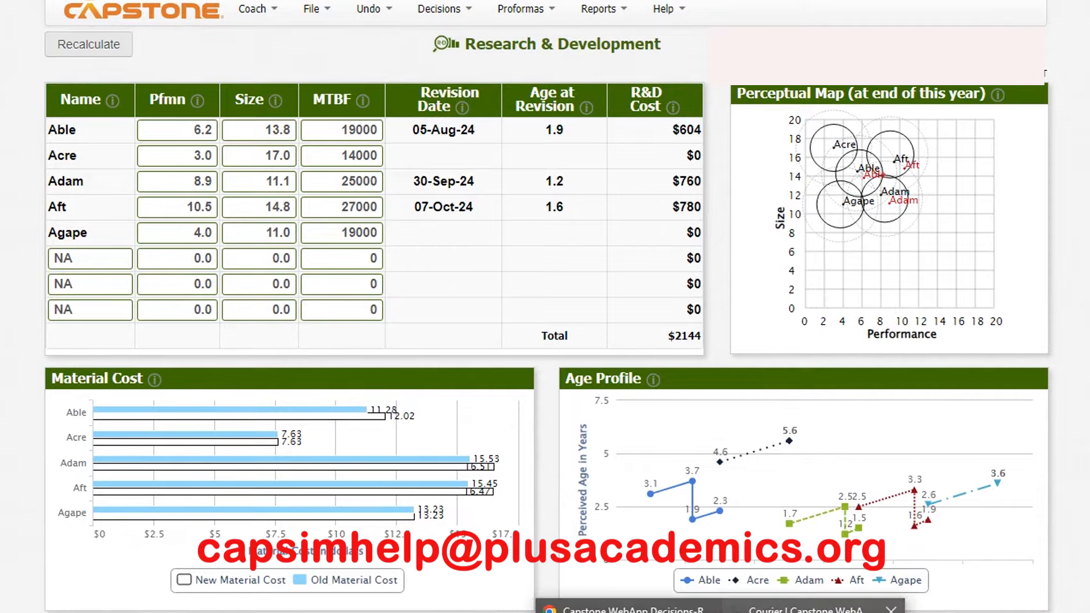
pyautogui.click(814, 606)
pyautogui.scroll(-10, 571, 364)
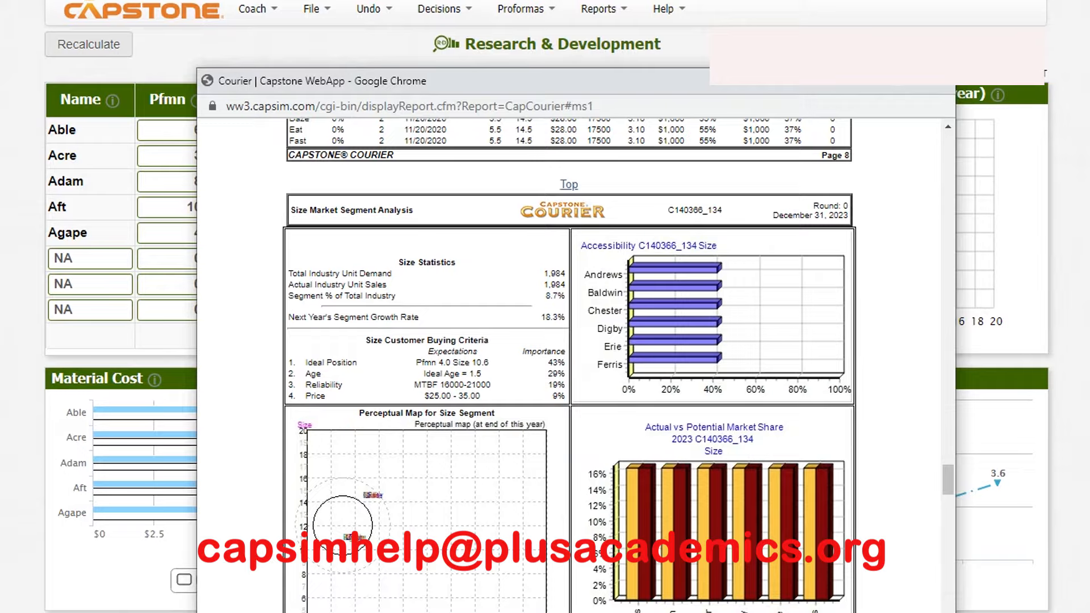
# - Set Agape's performance to 4.7, size to 9.8 and MTBF to 20000, and recalculate the R&D results
pyautogui.click(171, 233)
pyautogui.doubleClick(203, 233)
pyautogui.write('4.7')
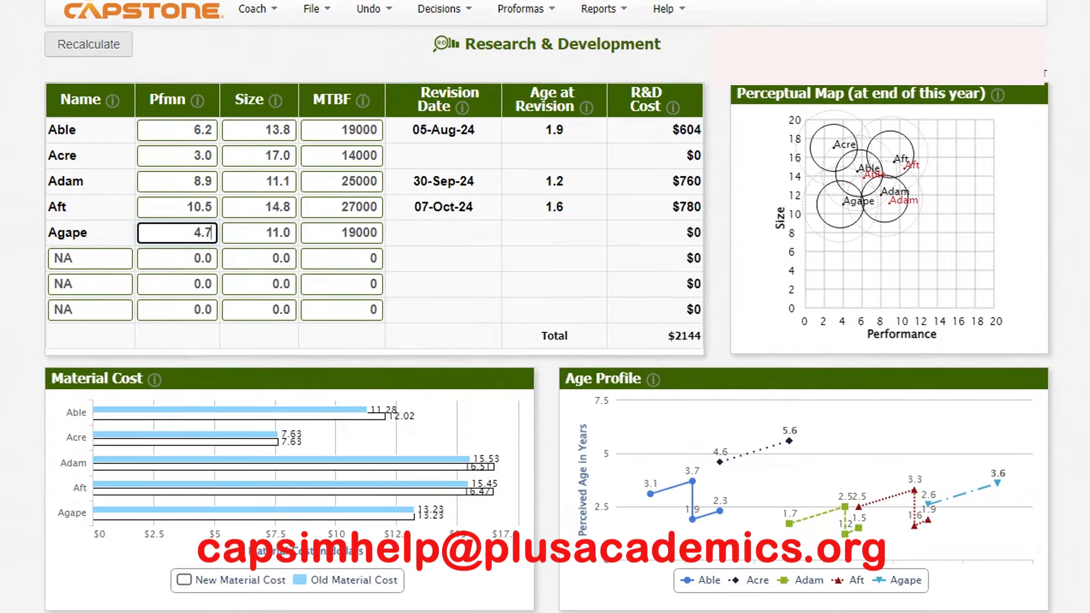
pyautogui.press('Tab')
pyautogui.write('9.8')
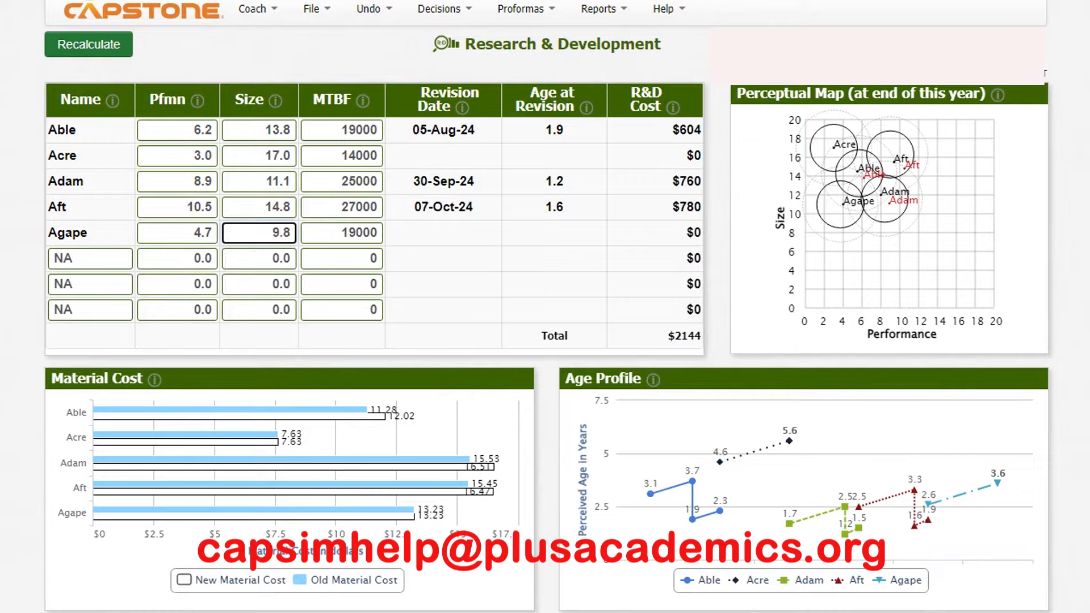
pyautogui.press('Tab')
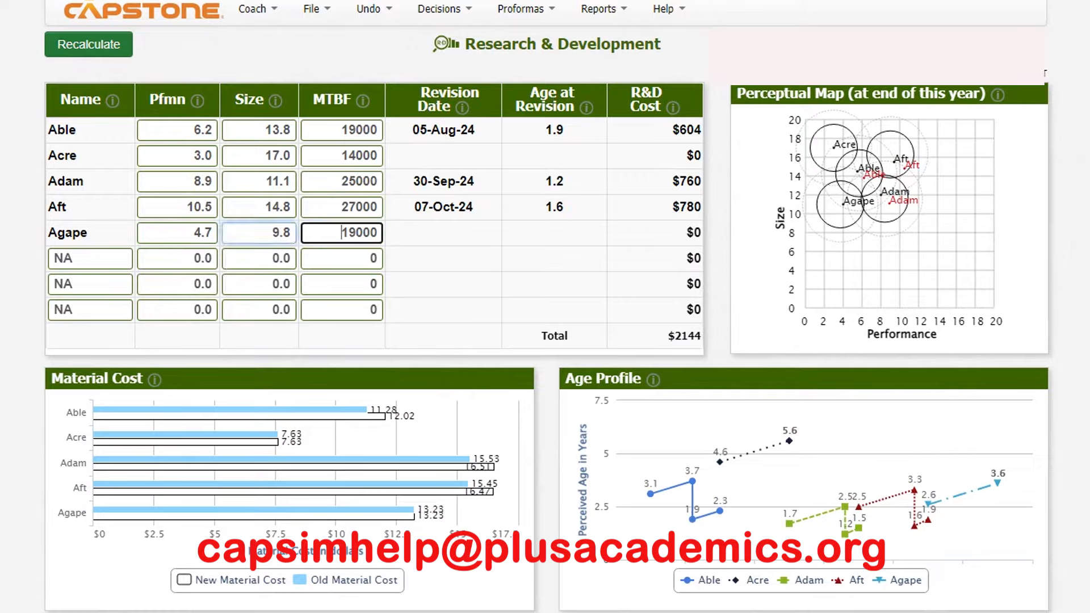
pyautogui.write('20000')
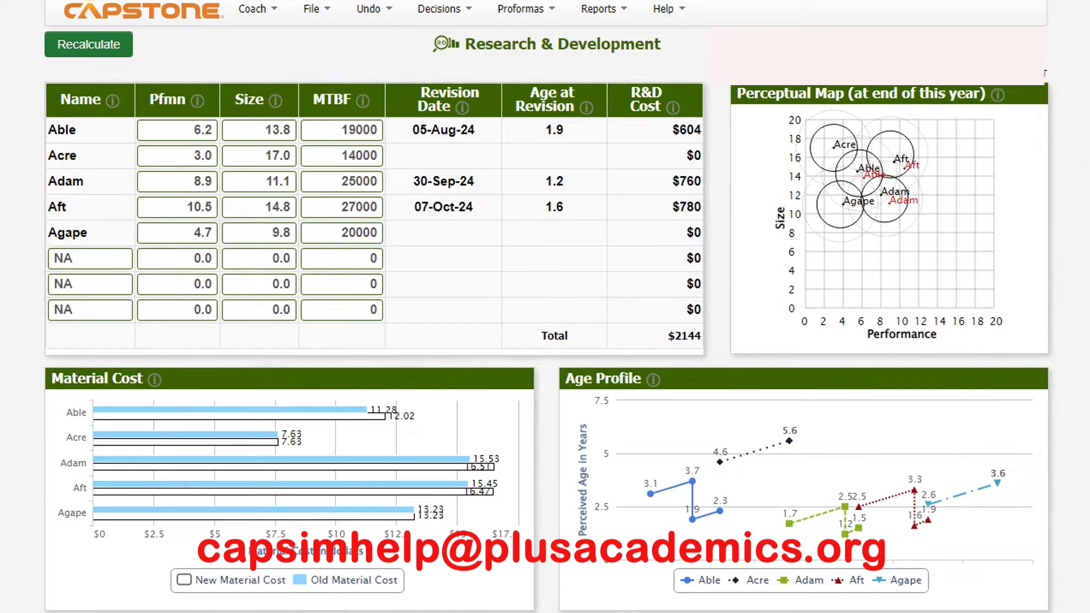
pyautogui.click(89, 44)
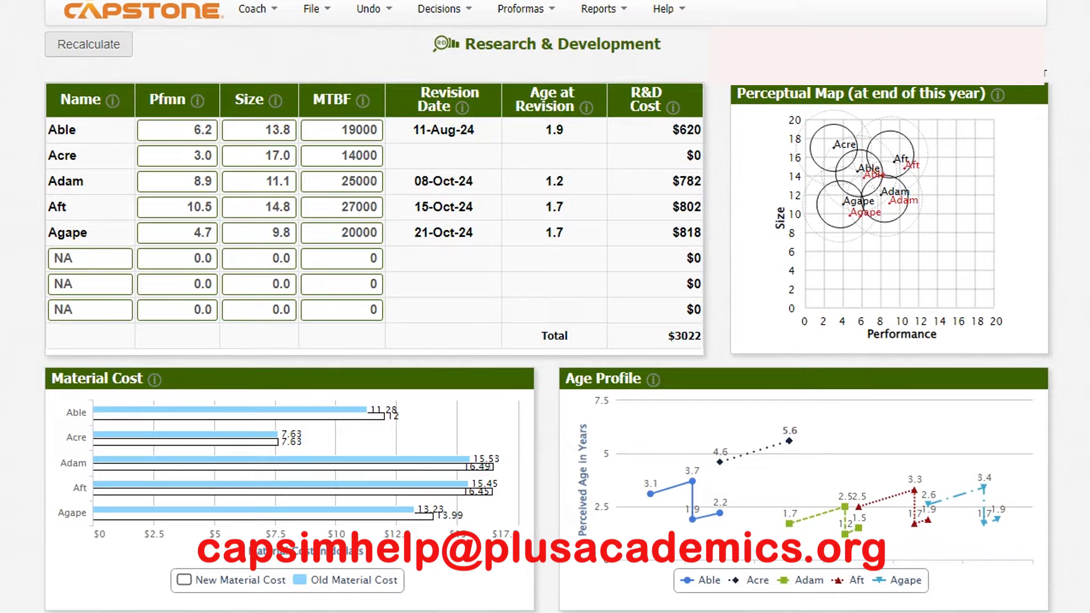
# - Open the Pricing & Forecast decisions of the marketing department
pyautogui.click(444, 9)
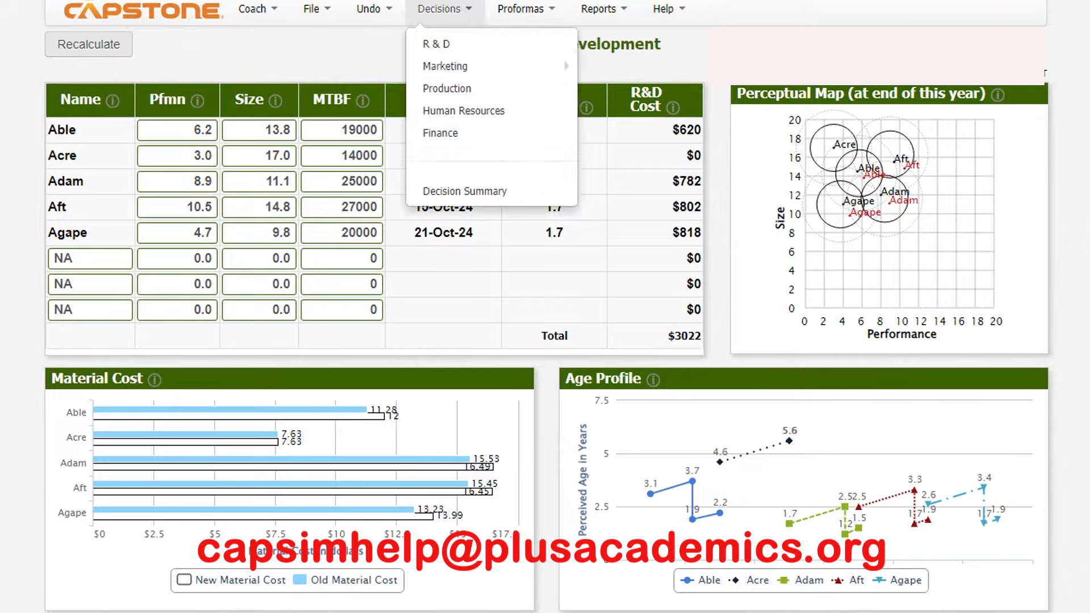
pyautogui.moveTo(445, 66)
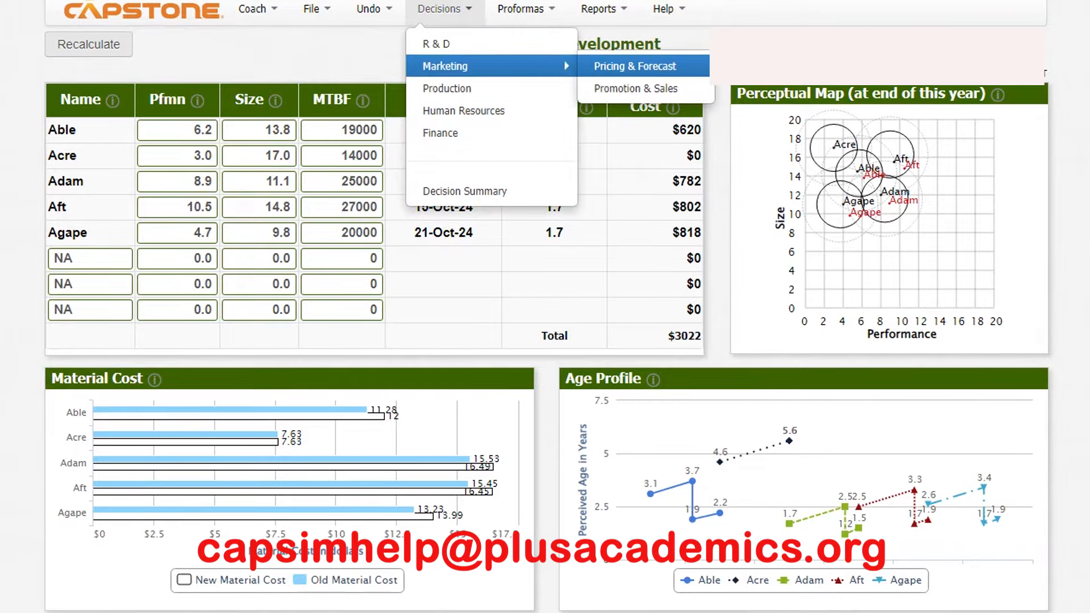
pyautogui.click(634, 67)
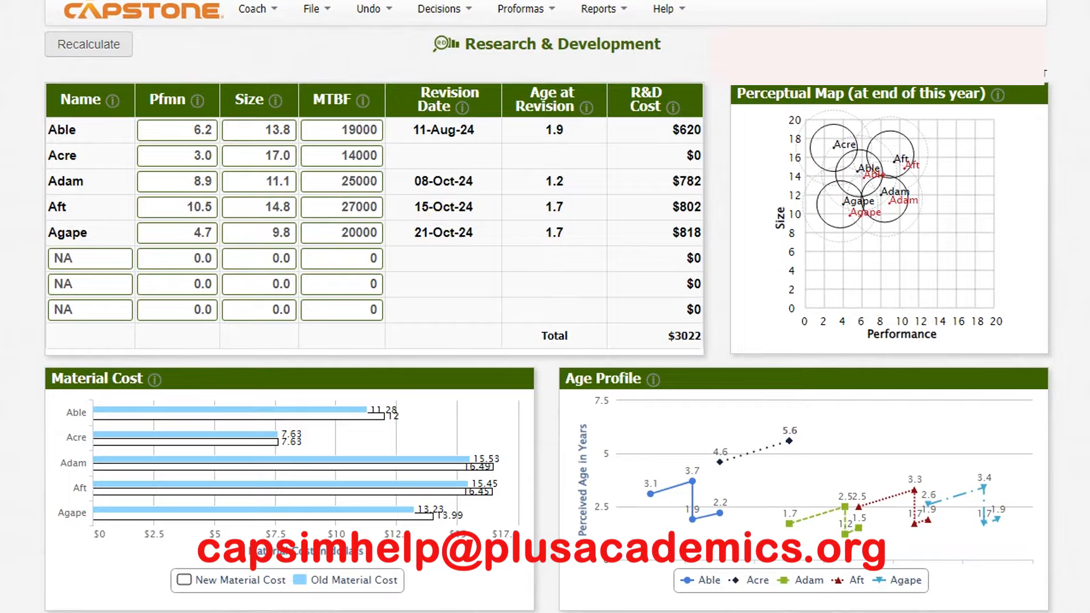
pyautogui.click(444, 9)
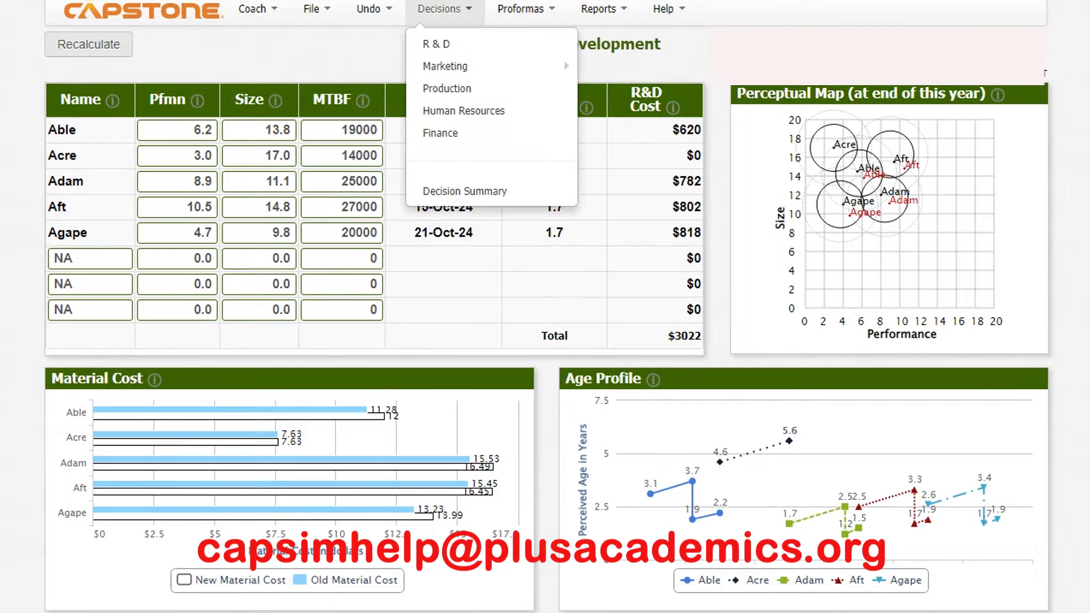
# - Review the segments' price expectations in the Courier report from Size back to Traditional, and return to the marketing decisions
pyautogui.moveTo(723, 612)
pyautogui.click(813, 610)
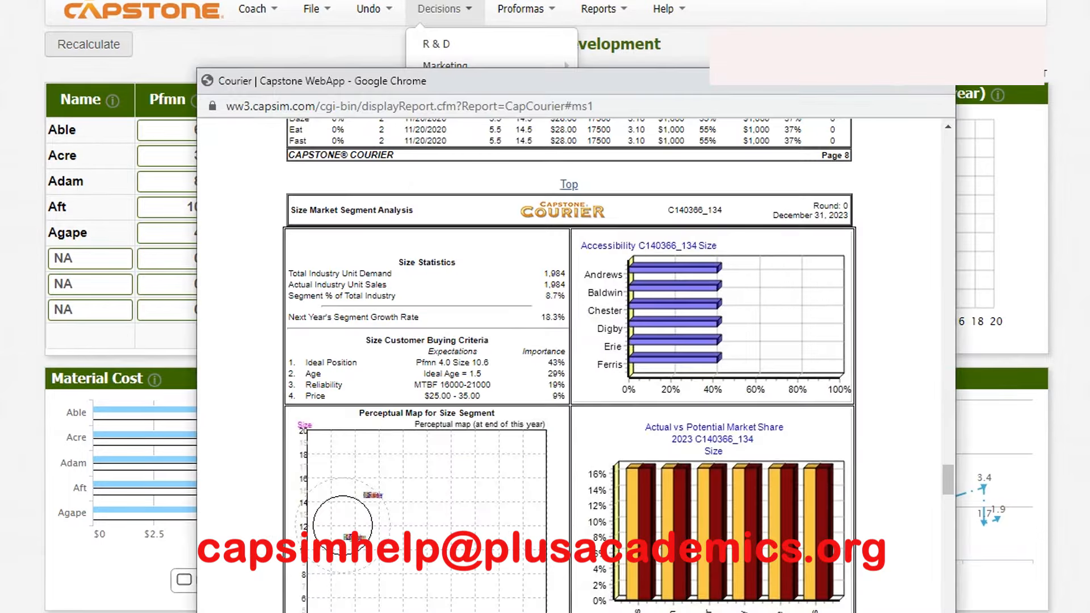
pyautogui.scroll(10, 570, 364)
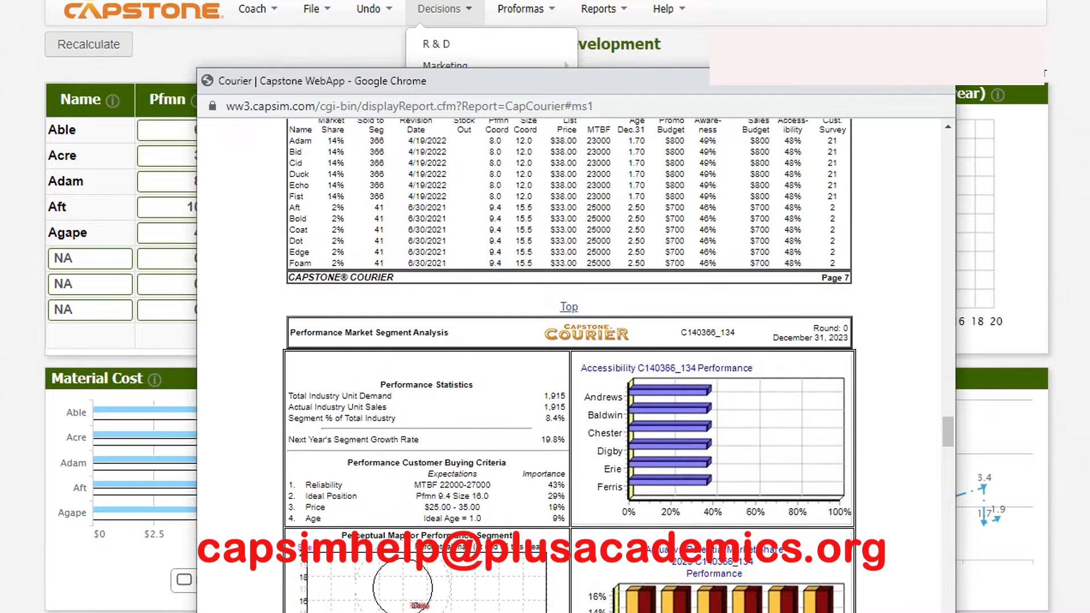
pyautogui.scroll(15, 569, 364)
pyautogui.scroll(2, 570, 363)
pyautogui.scroll(-4, 570, 363)
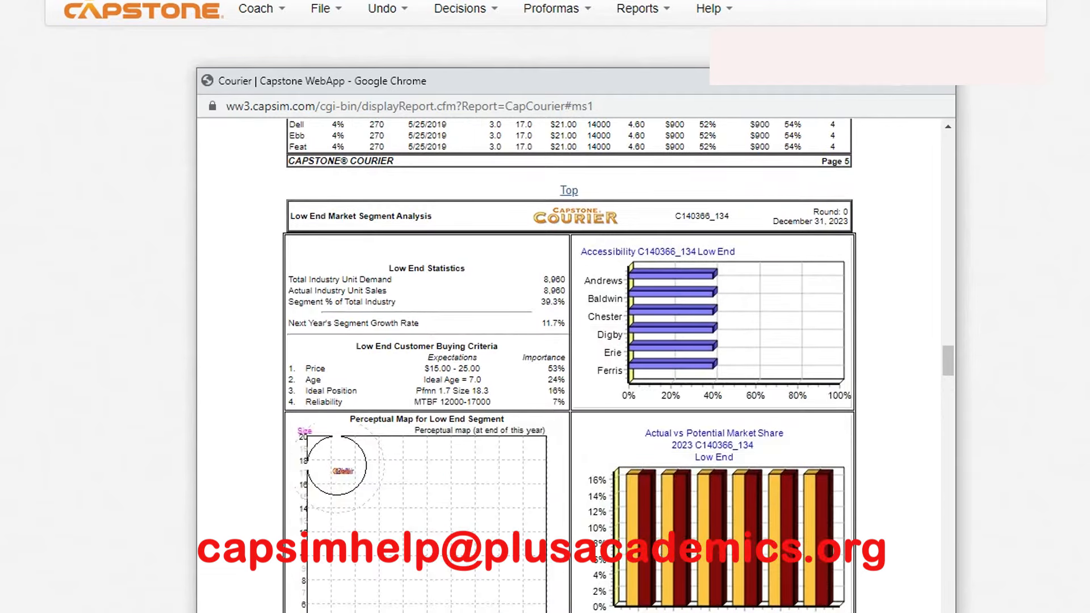
pyautogui.scroll(10, 569, 363)
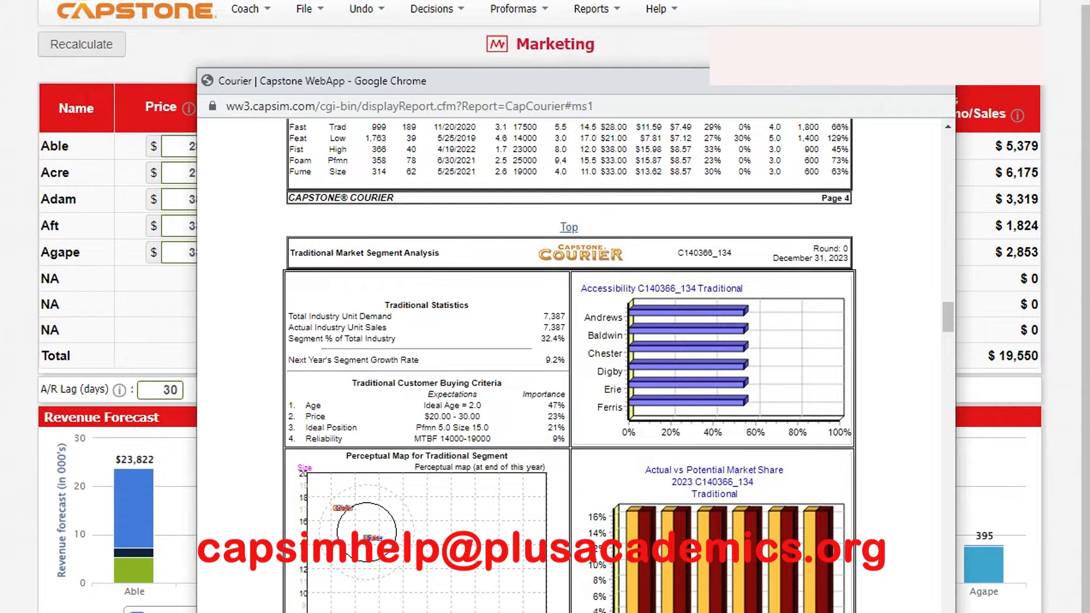
pyautogui.hotkey('alt', 'Tab')
# - Set the price of Able to $27.00 and the price of Acre to $20.50
pyautogui.doubleClick(195, 146)
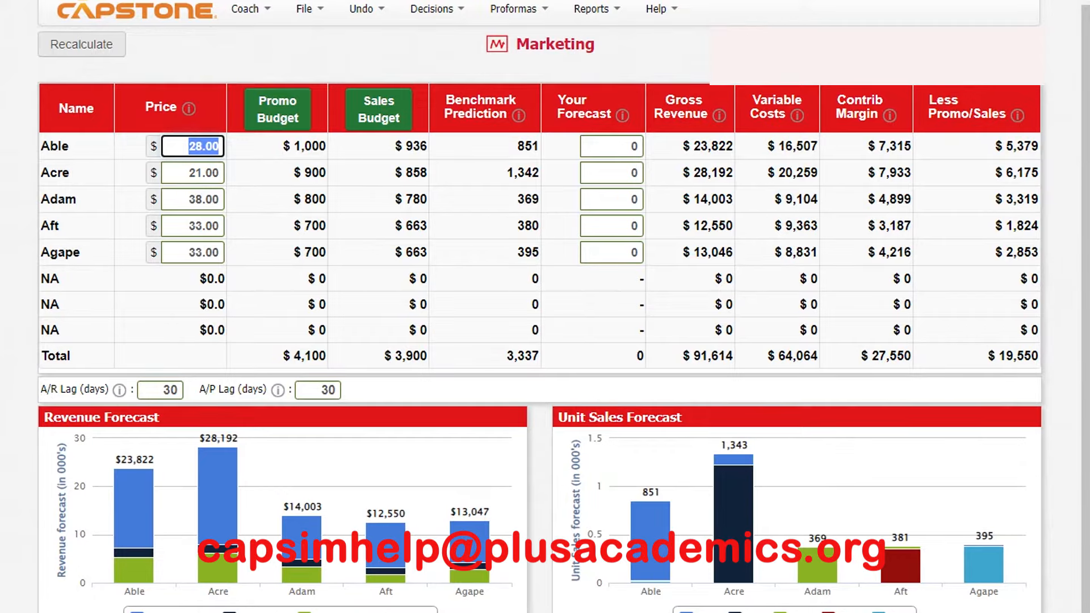
pyautogui.write('27')
pyautogui.press('Return')
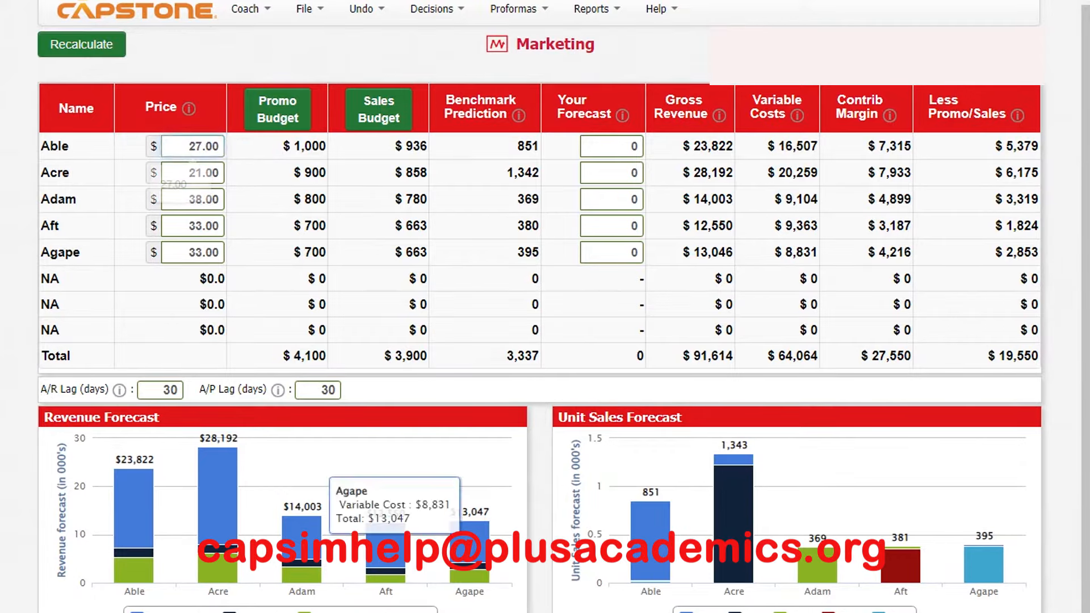
pyautogui.doubleClick(153, 173)
pyautogui.doubleClick(195, 173)
pyautogui.write('20.5')
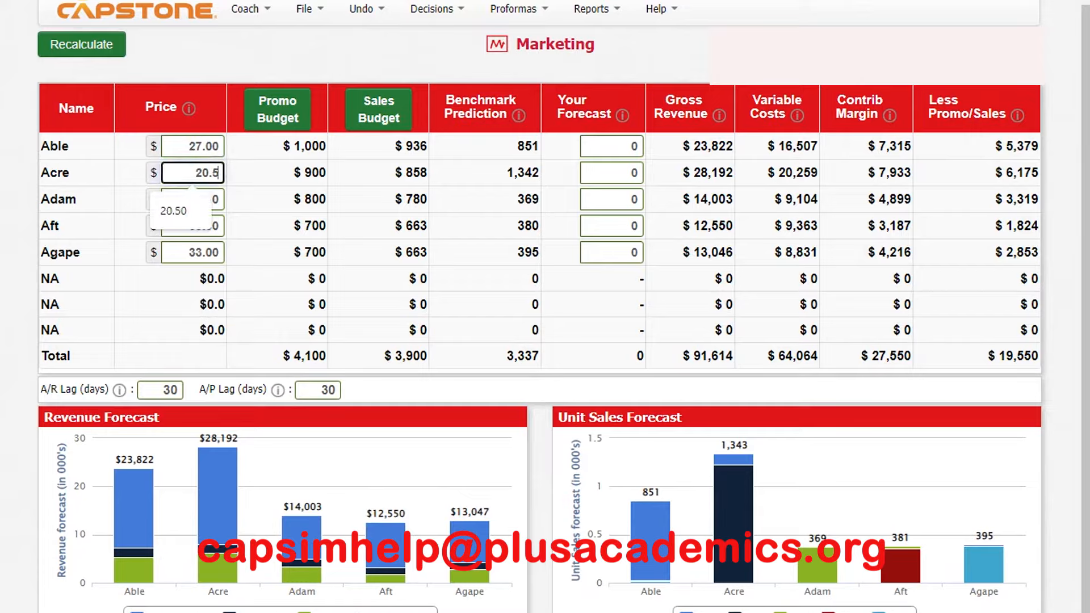
pyautogui.press('Return')
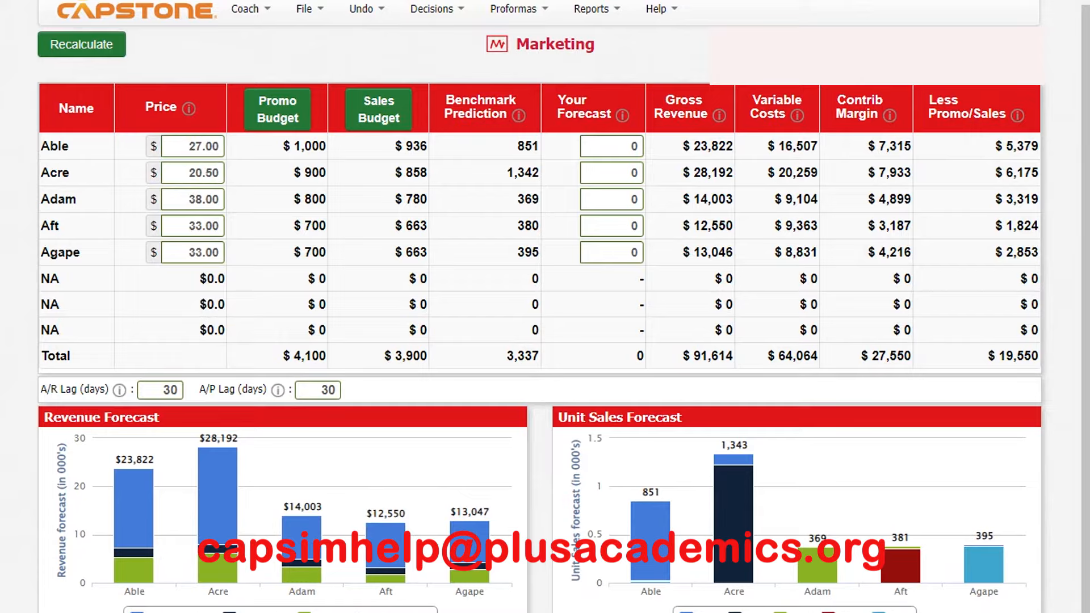
# - Set the prices of Aft and Agape to $34.50 each and recalculate the marketing results
pyautogui.doubleClick(202, 226)
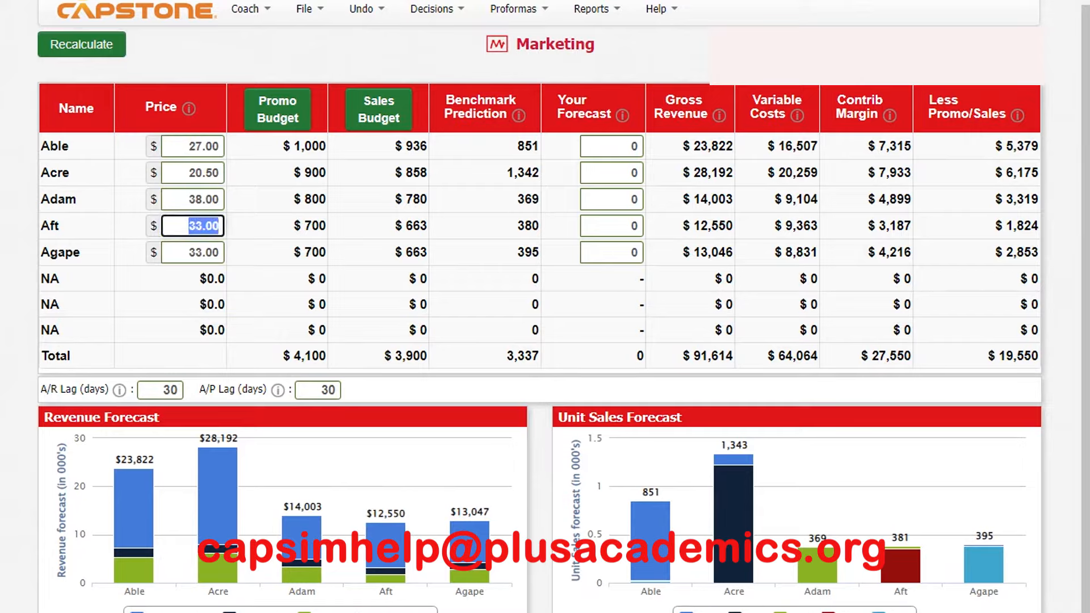
pyautogui.write('34.5')
pyautogui.press('Return')
pyautogui.doubleClick(202, 253)
pyautogui.write('35')
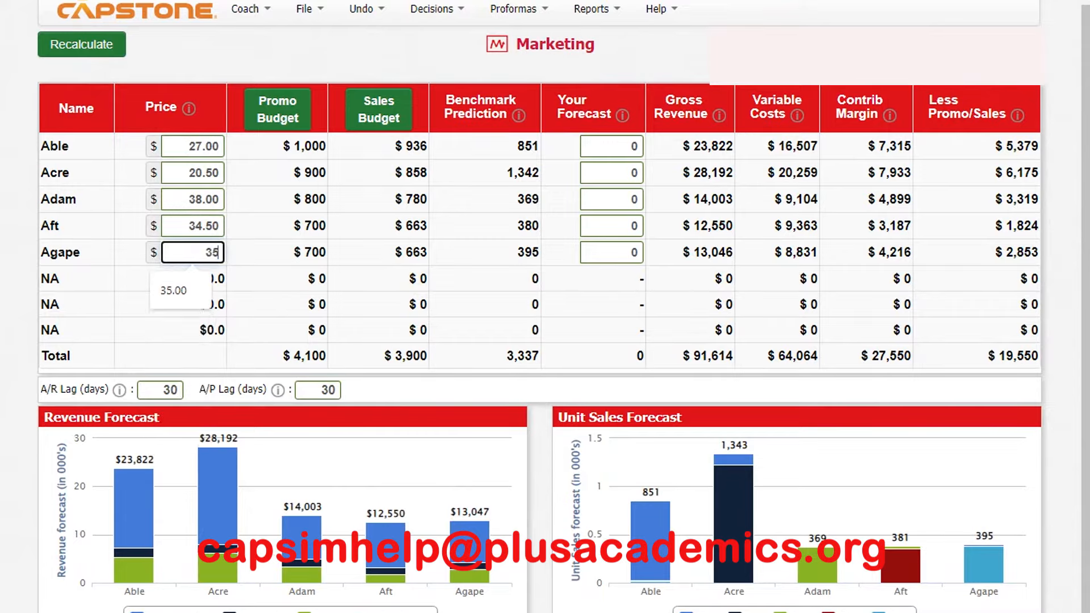
pyautogui.press('BackSpace')
pyautogui.write('5')
pyautogui.press('BackSpace')
pyautogui.write('4.5')
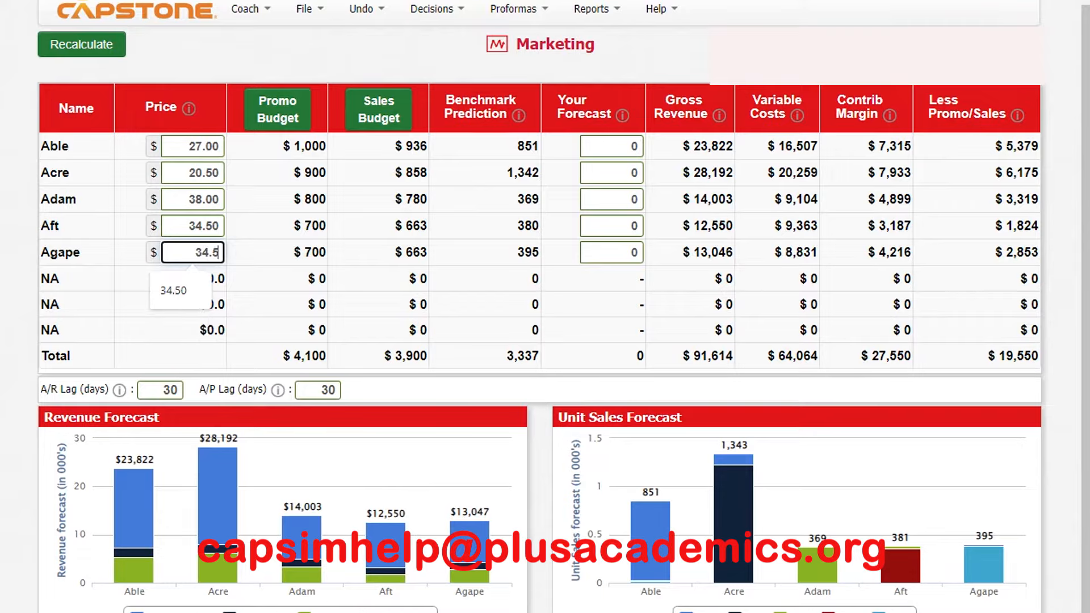
pyautogui.click(82, 44)
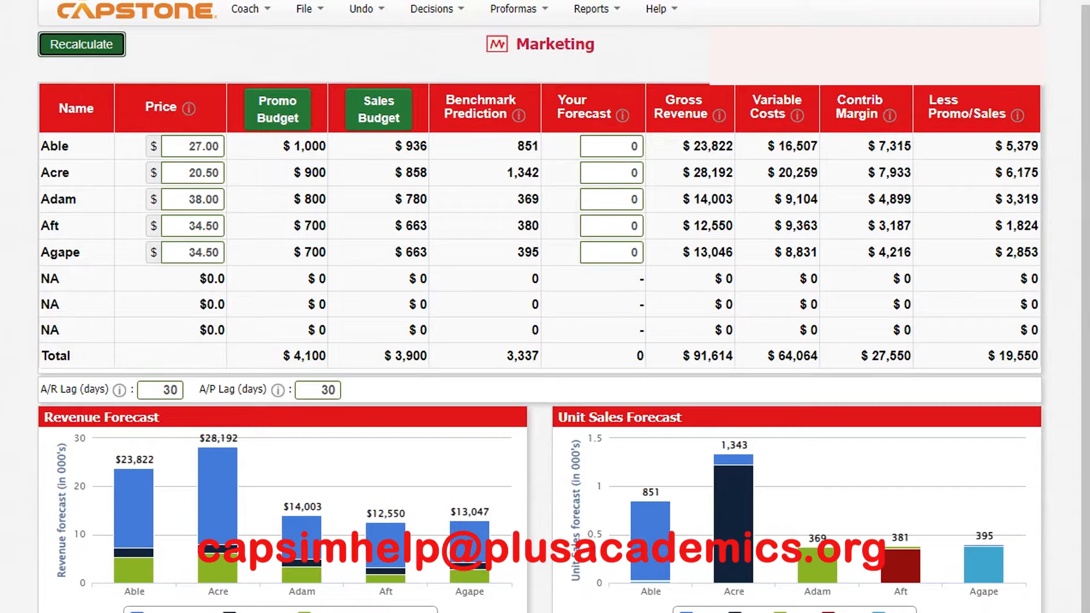
# - Try to enter sales forecasts of 1400 for Able, 2300 for Acre, 650 for Adam and 580 for Aft
pyautogui.click(611, 147)
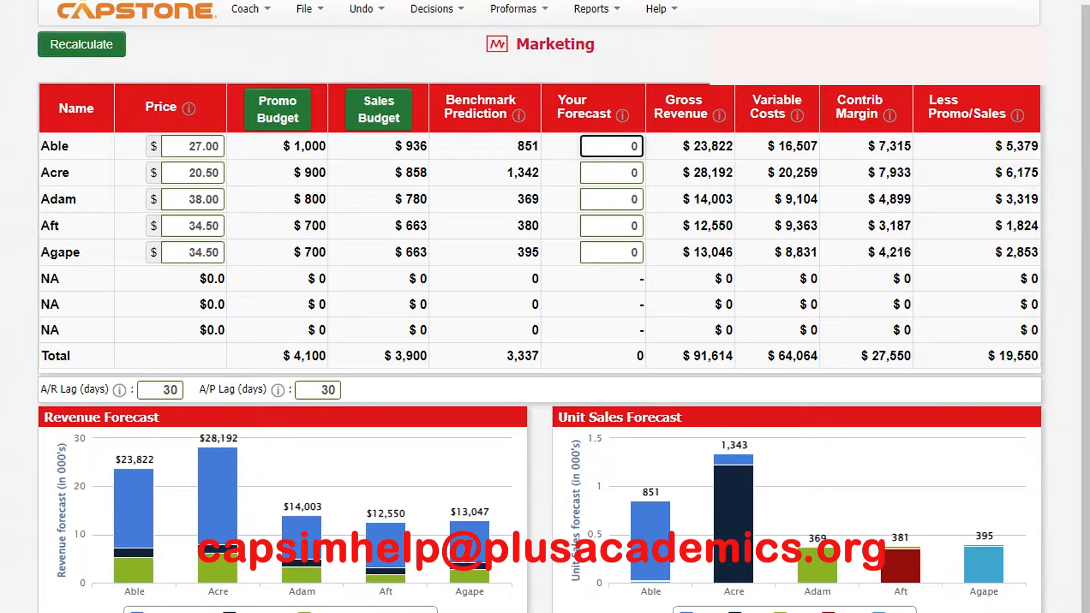
pyautogui.write('1400')
pyautogui.click(612, 173)
pyautogui.write('230')
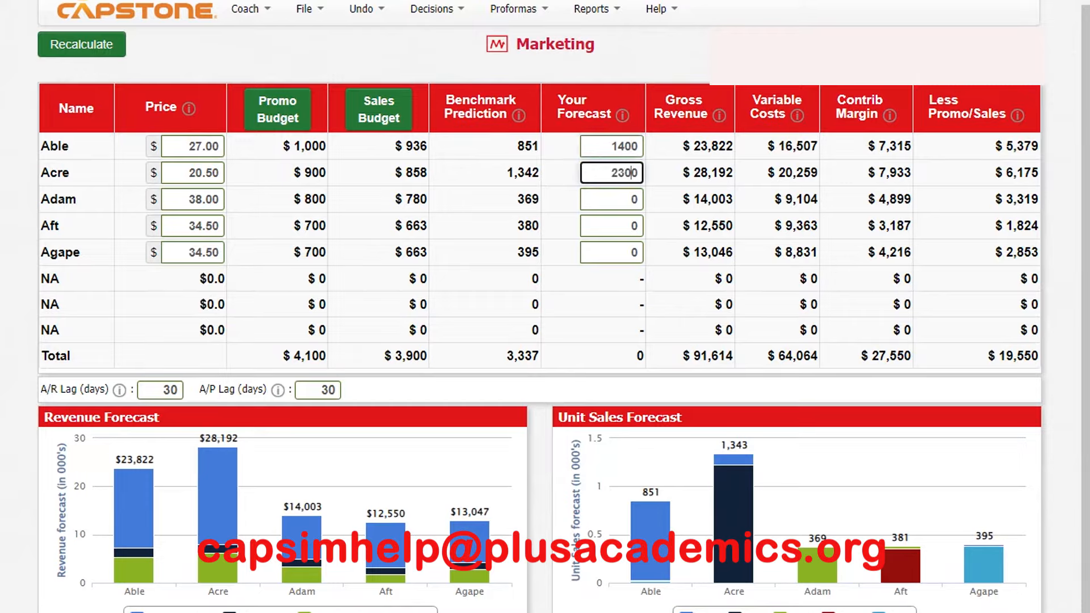
pyautogui.click(612, 200)
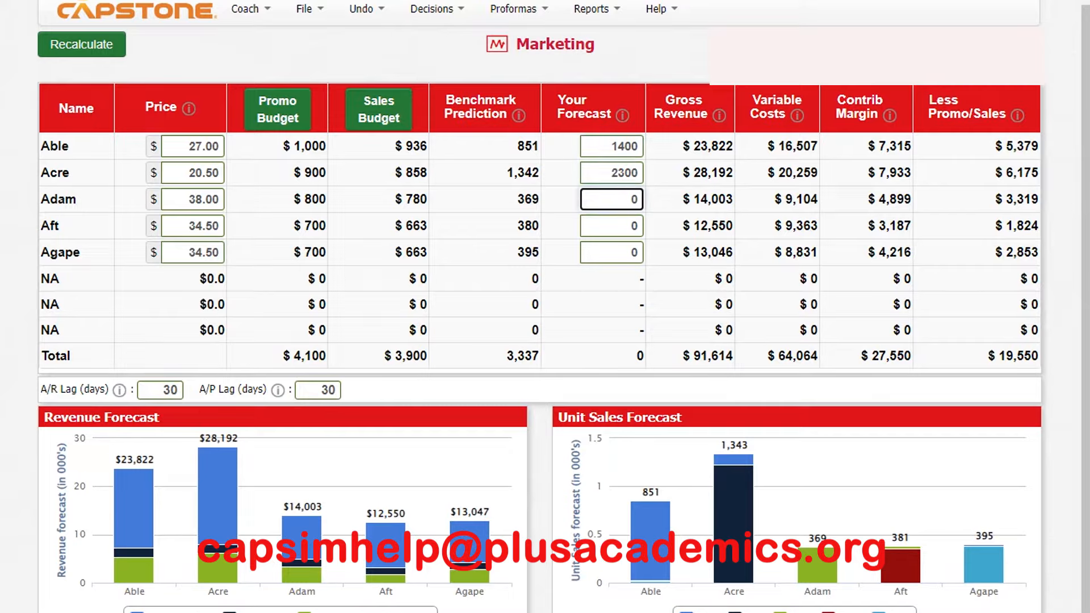
pyautogui.write('65')
pyautogui.click(611, 226)
pyautogui.write('58')
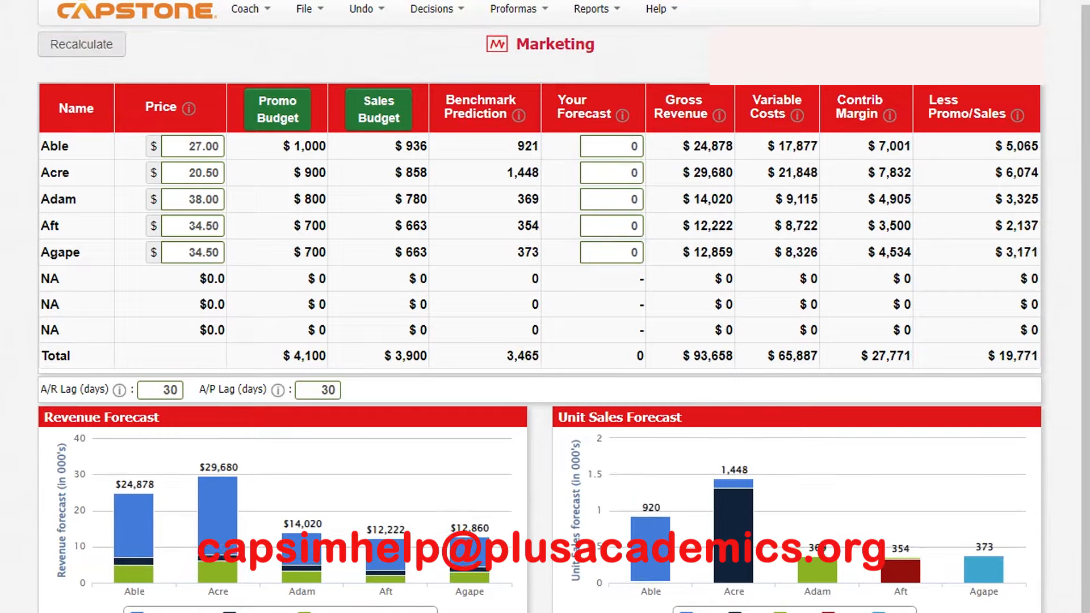
# - Set the sales forecast of Able to 1400 units and that of Acre to 2300
pyautogui.click(611, 146)
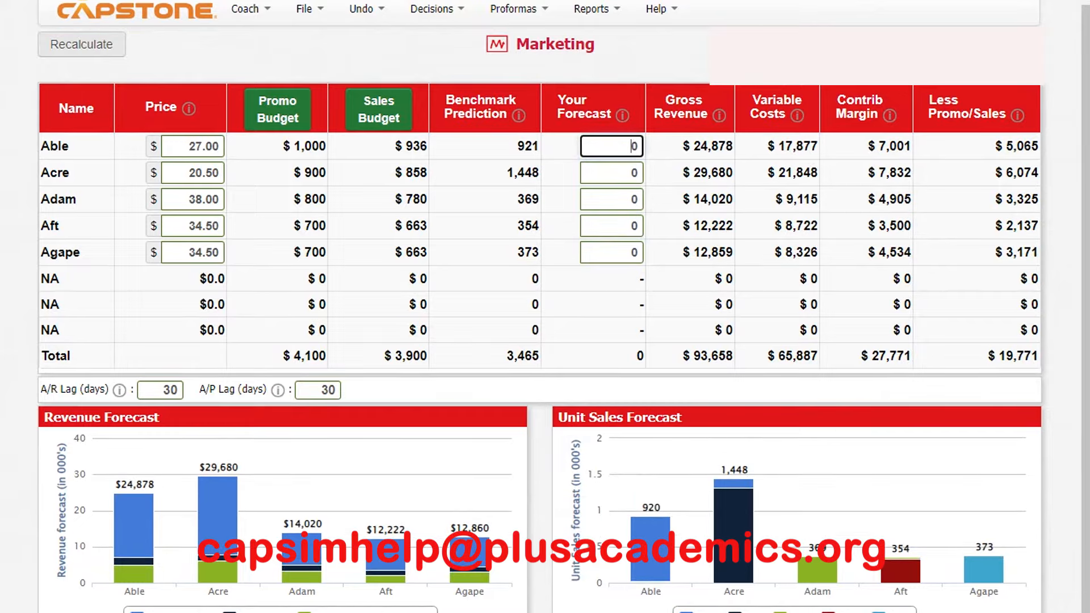
pyautogui.write('1400')
pyautogui.click(612, 172)
pyautogui.write('2200')
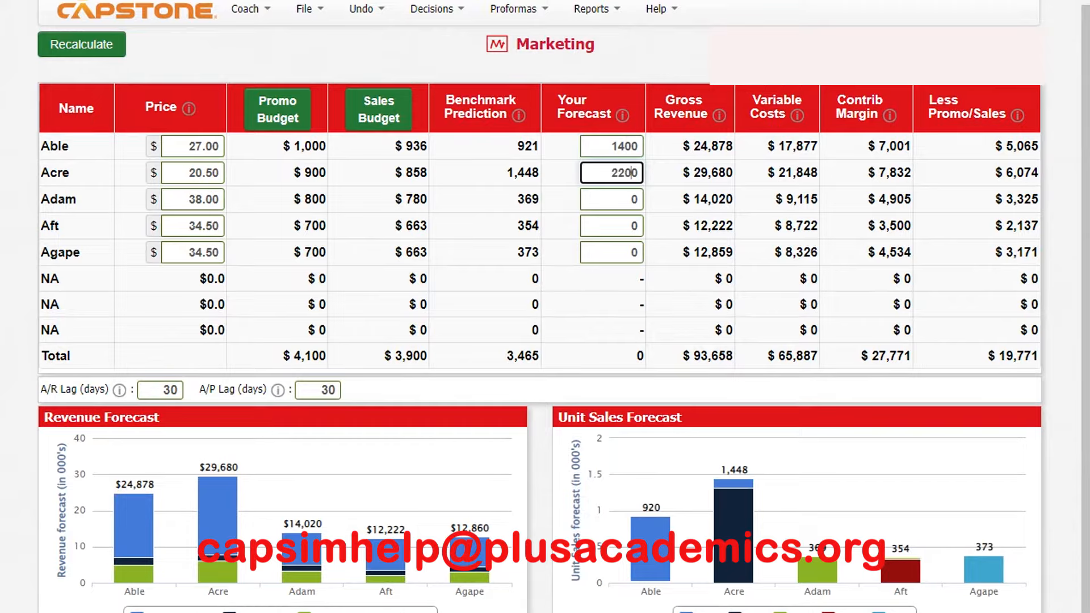
pyautogui.press('BackSpace')
pyautogui.write('3')
# - Set the sales forecasts of Adam to 650, Aft to 580 and Agape to 530, and recalculate the results
pyautogui.click(629, 200)
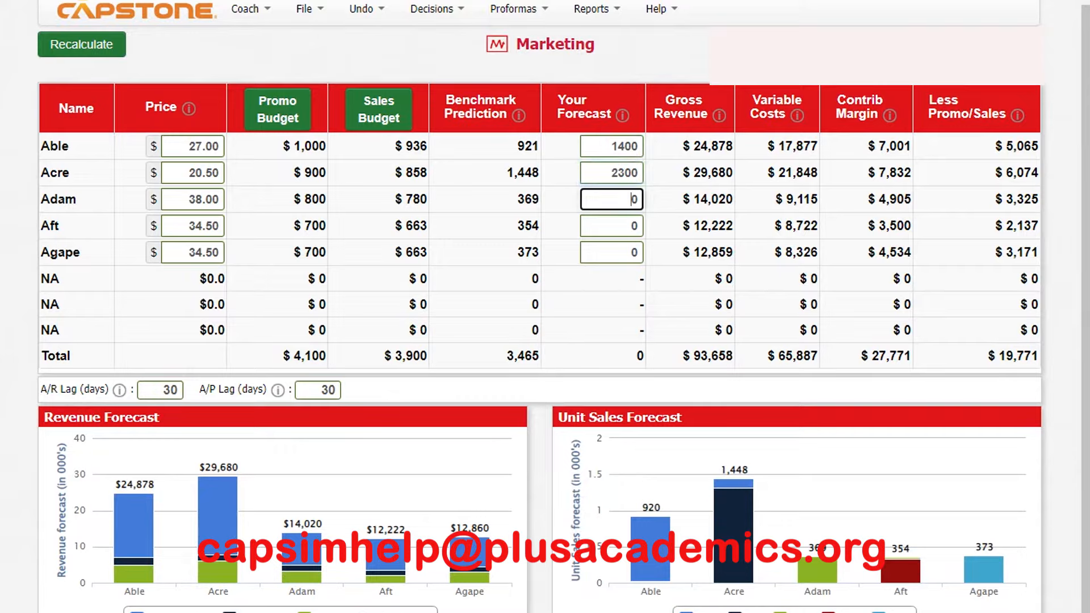
pyautogui.write('65')
pyautogui.click(629, 226)
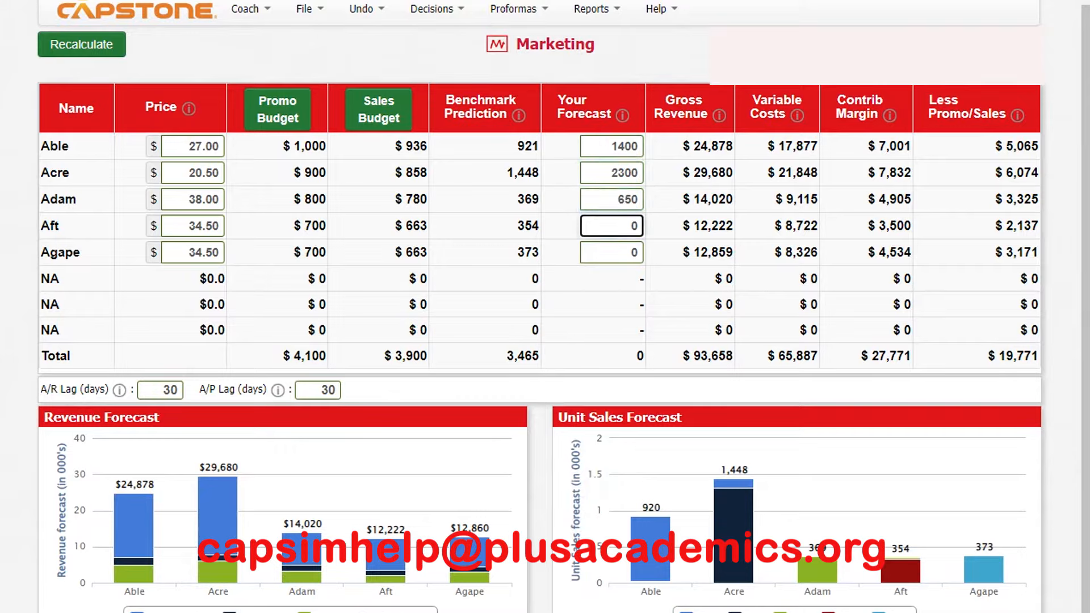
pyautogui.write('58')
pyautogui.click(629, 252)
pyautogui.write('53')
pyautogui.press('Return')
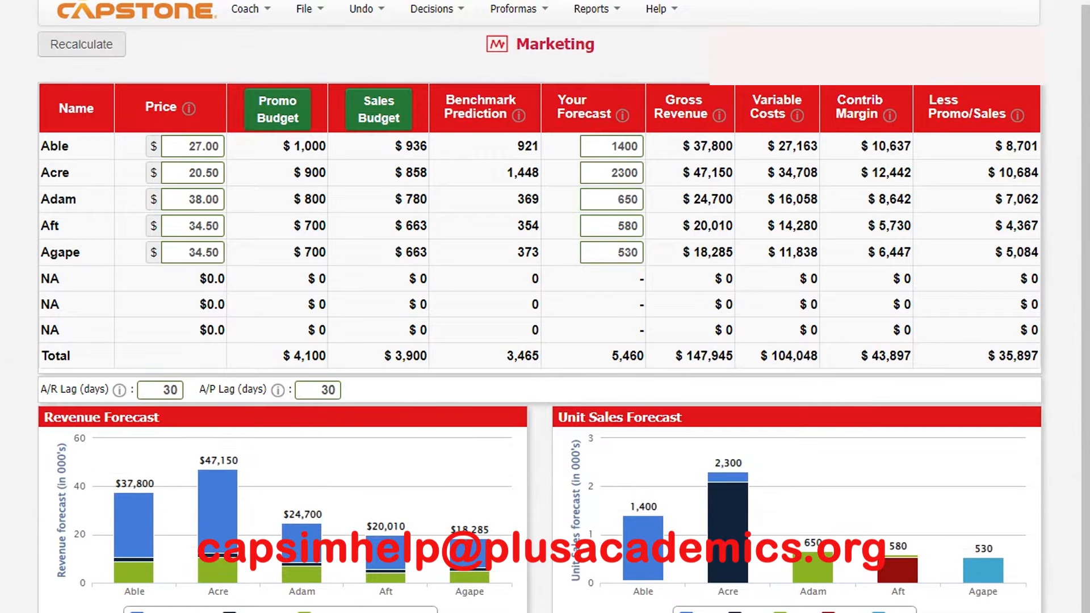
# - Open the Promotion & Sales budget decisions of the marketing department
pyautogui.click(519, 10)
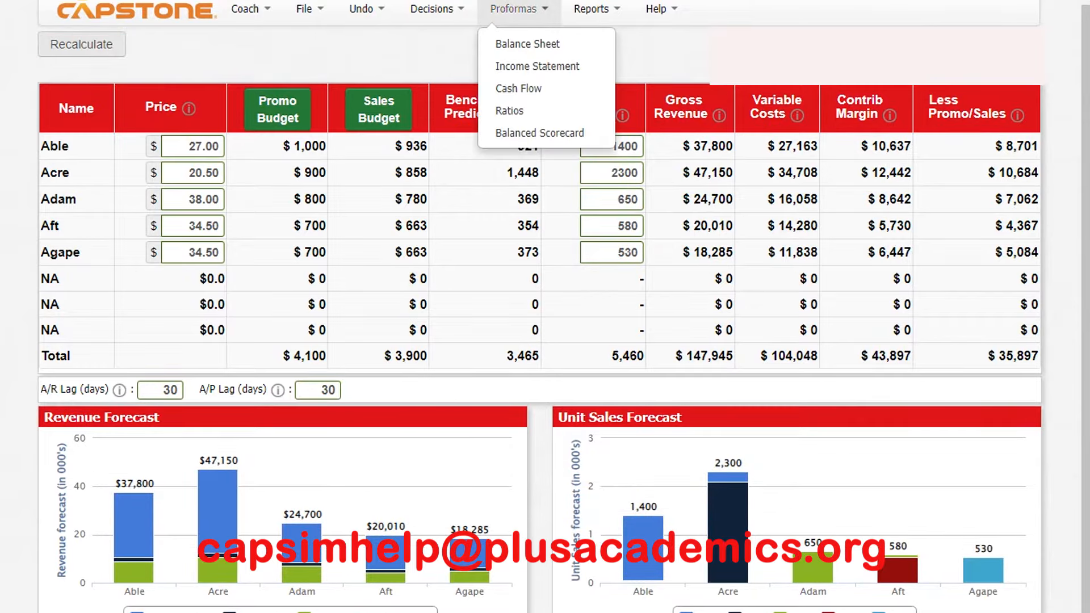
pyautogui.click(437, 9)
pyautogui.moveTo(440, 67)
pyautogui.click(630, 88)
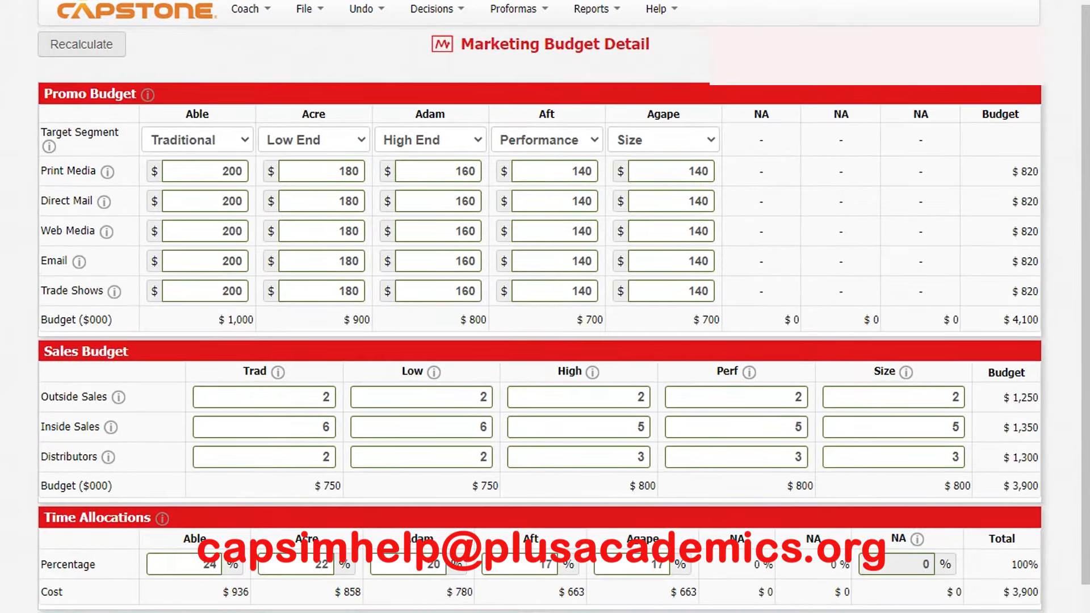
# - Set the print media promotion budgets of Able, Acre and Adam to 600 each
pyautogui.doubleClick(231, 172)
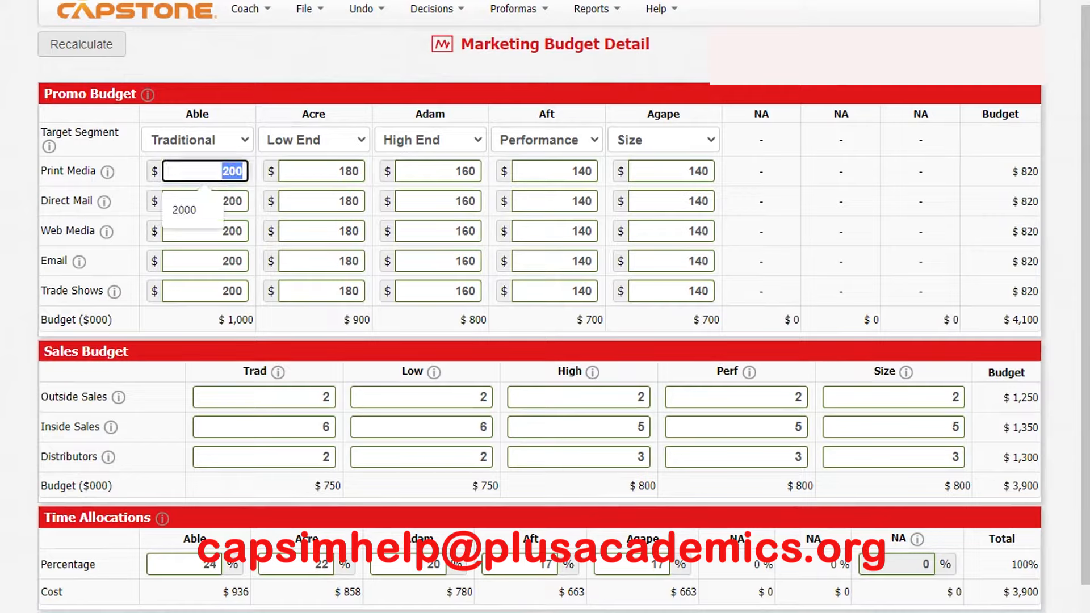
pyautogui.write('600')
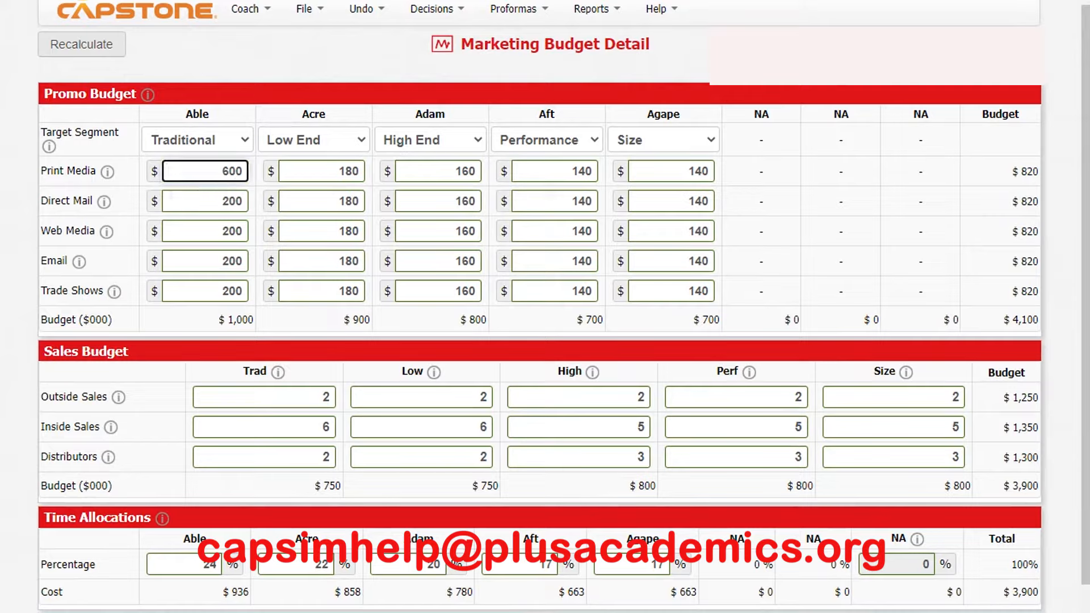
pyautogui.press('Tab')
pyautogui.write('600')
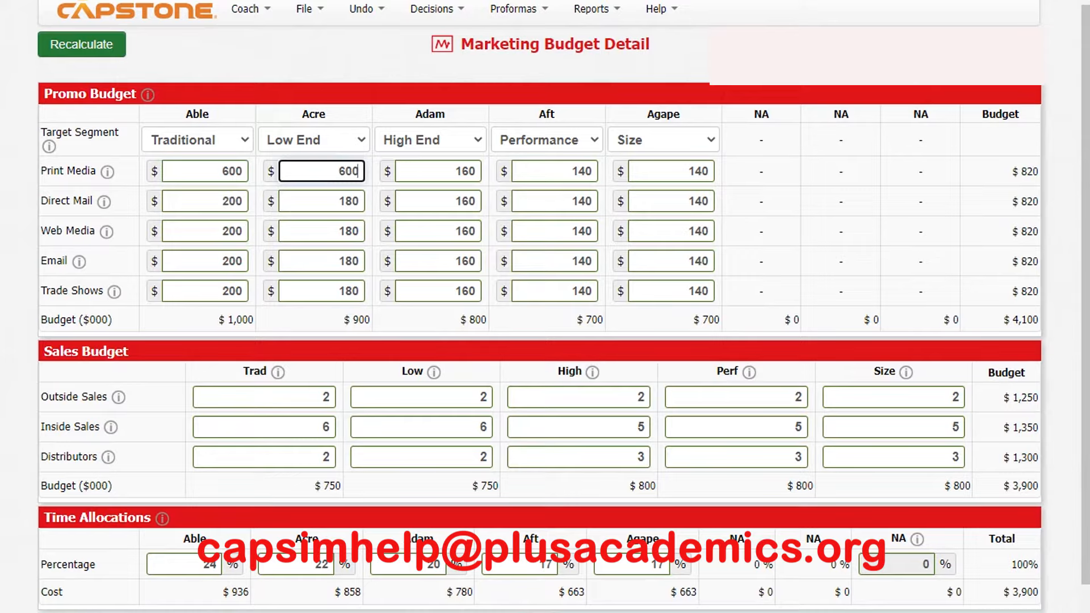
pyautogui.press('Tab')
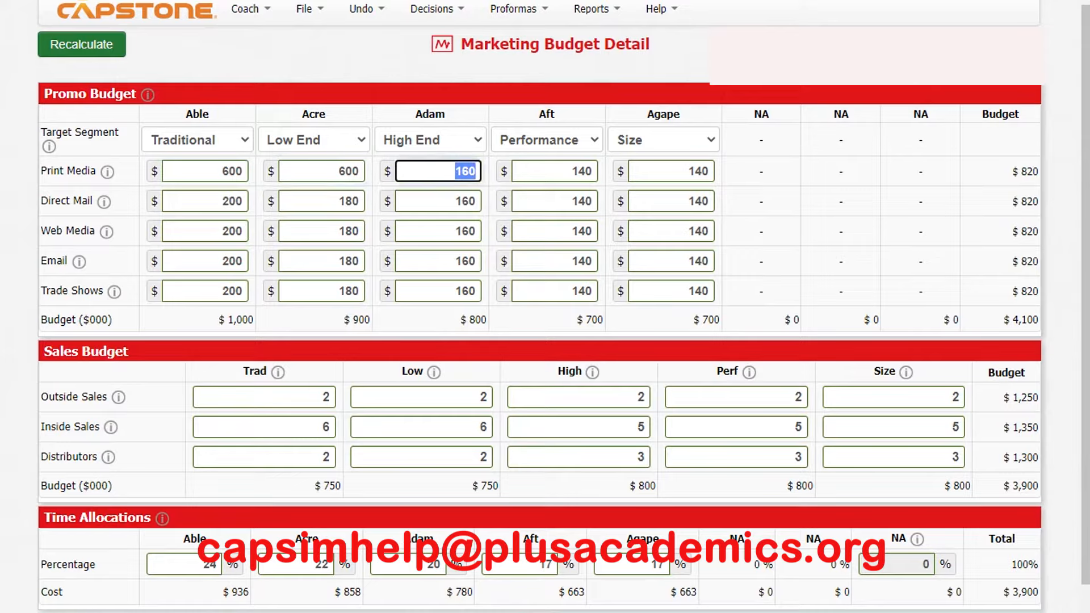
pyautogui.write('600')
# - Set the print media promotion budgets of Aft and Agape to 600 each
pyautogui.press('Tab')
pyautogui.press('Right')
pyautogui.write('60')
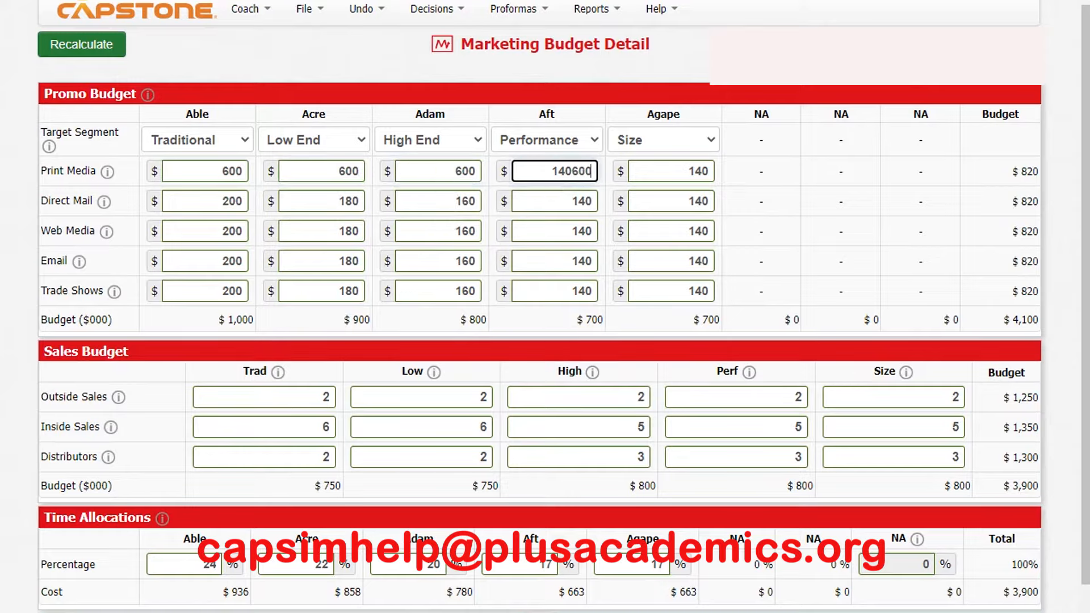
pyautogui.press('BackSpace')
pyautogui.press('BackSpace')
pyautogui.press('BackSpace')
pyautogui.press('BackSpace')
pyautogui.press('BackSpace')
pyautogui.write('600')
pyautogui.press('Tab')
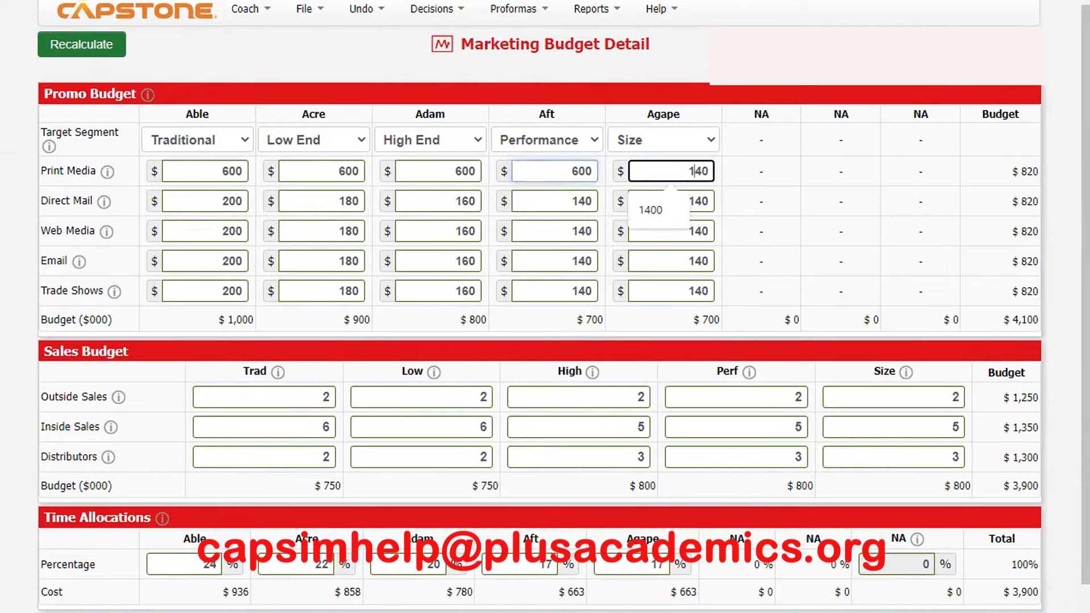
pyautogui.press('BackSpace')
pyautogui.write('600')
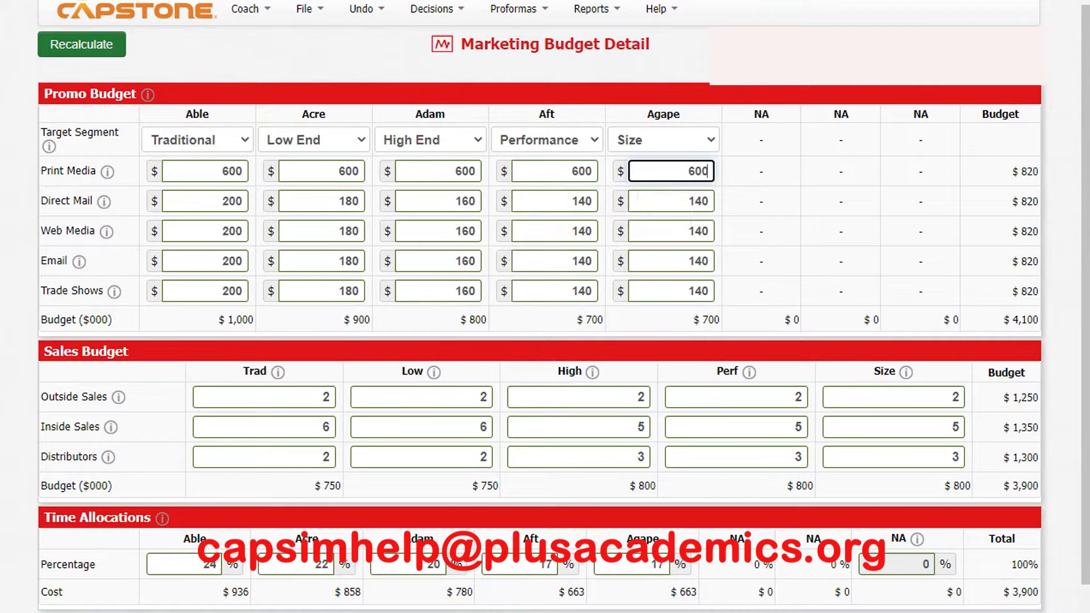
# - Check the guidance on print media and direct mail, and set the direct mail budgets of Able, Acre and Adam to 700 each
pyautogui.click(107, 171)
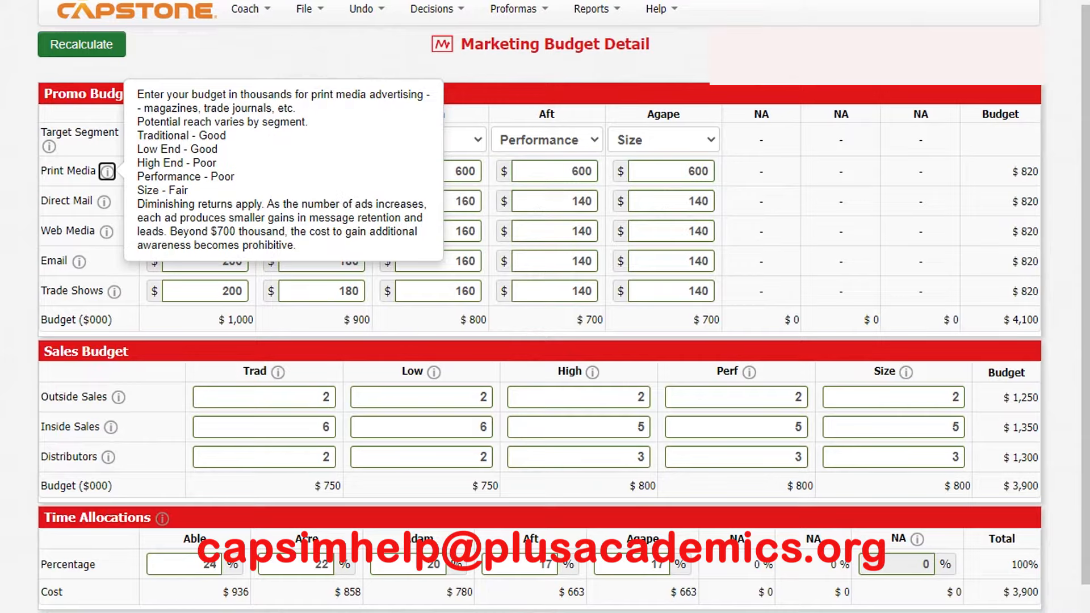
pyautogui.click(104, 202)
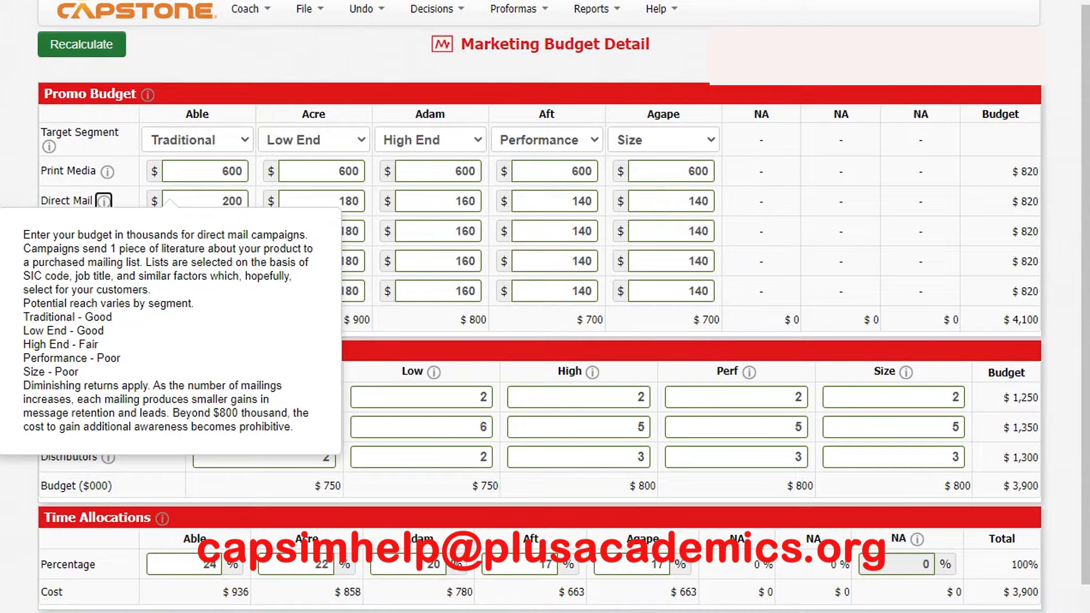
pyautogui.press('Tab')
pyautogui.write('700')
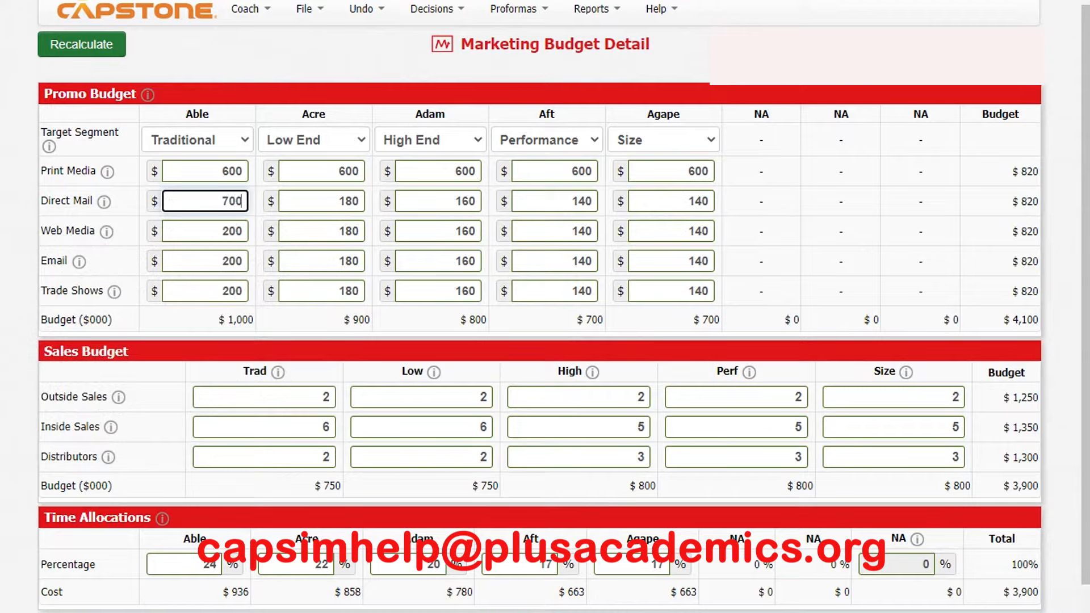
pyautogui.press('Tab')
pyautogui.write('700')
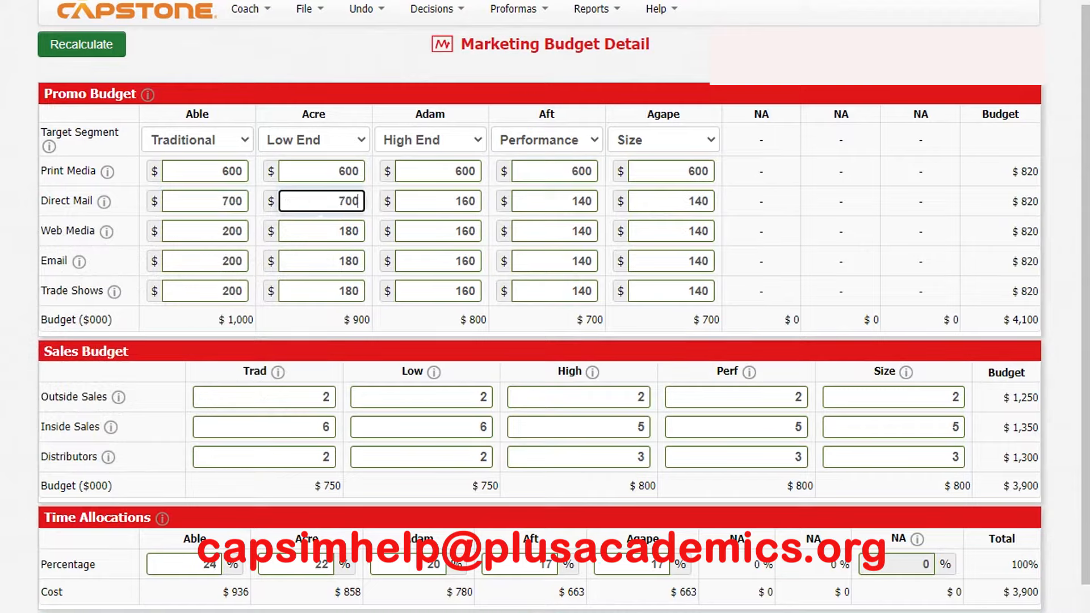
pyautogui.press('Tab')
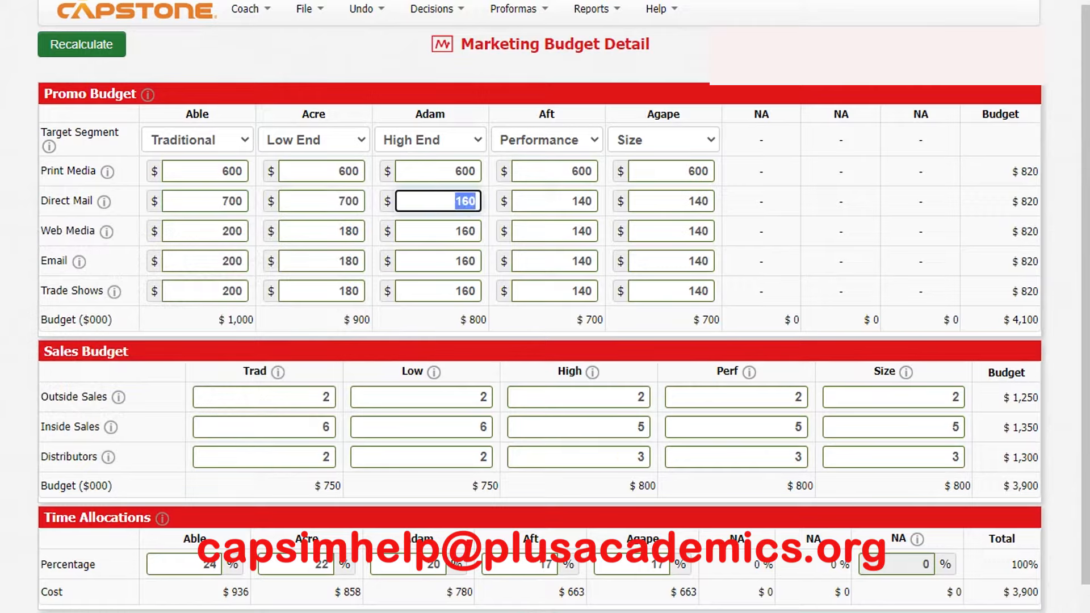
pyautogui.write('700')
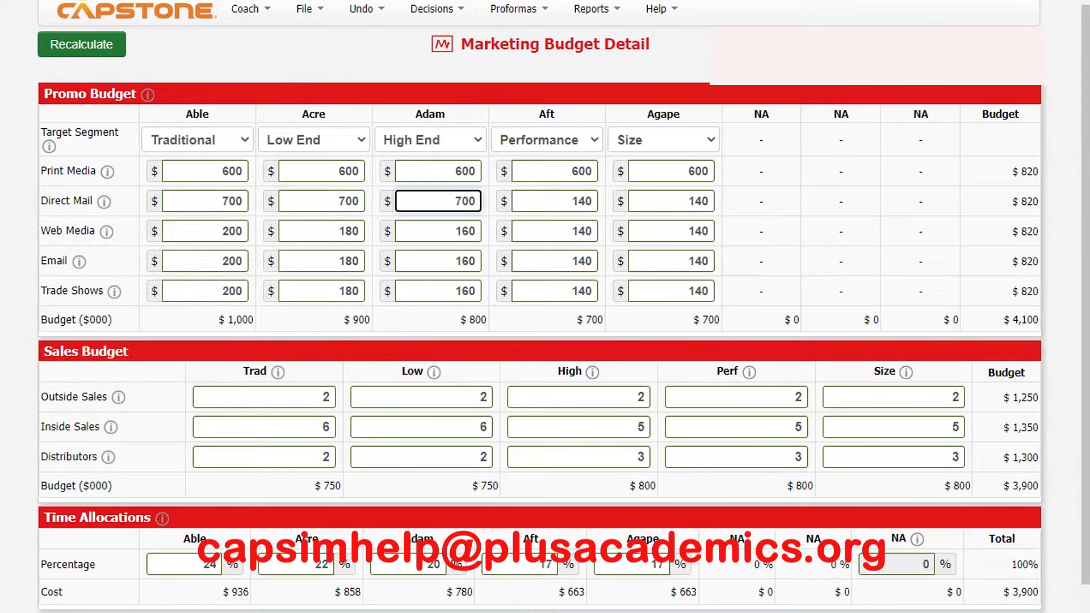
# - Set the direct mail budgets of Aft and Agape to 700 each
pyautogui.press('Tab')
pyautogui.write('700')
pyautogui.press('Tab')
pyautogui.write('700')
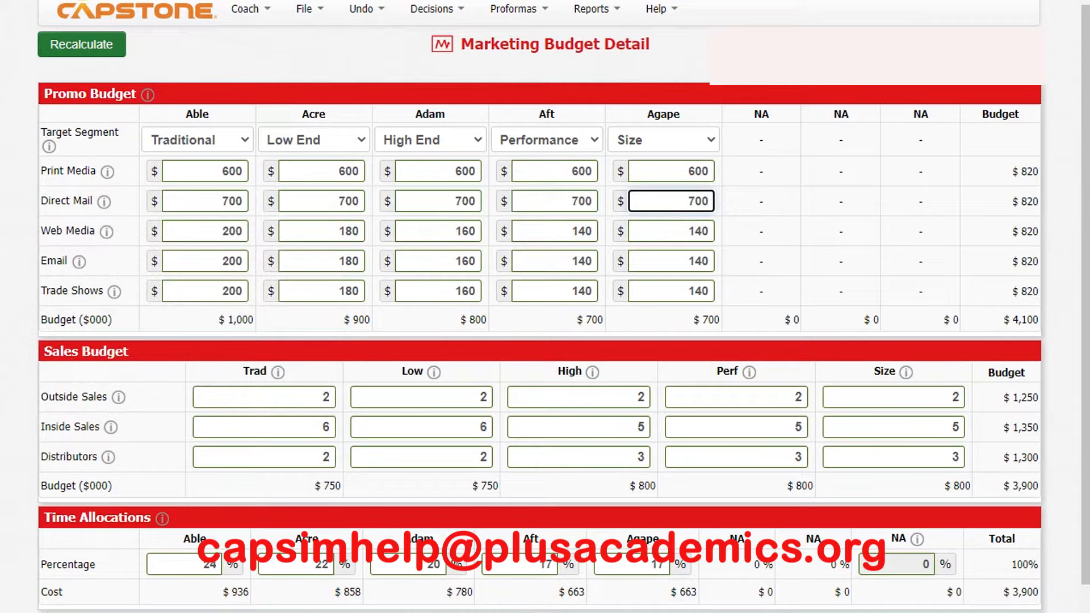
# - Set the web media budgets of all five products, Able through Agape, to 500 each and recalculate the promotion budget
pyautogui.press('Tab')
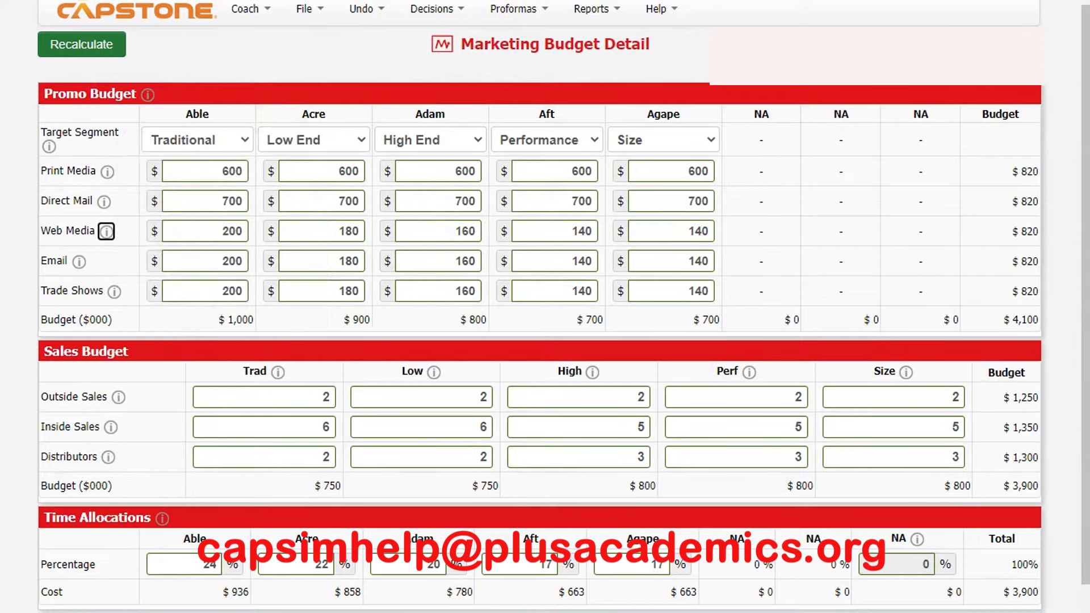
pyautogui.press('Tab')
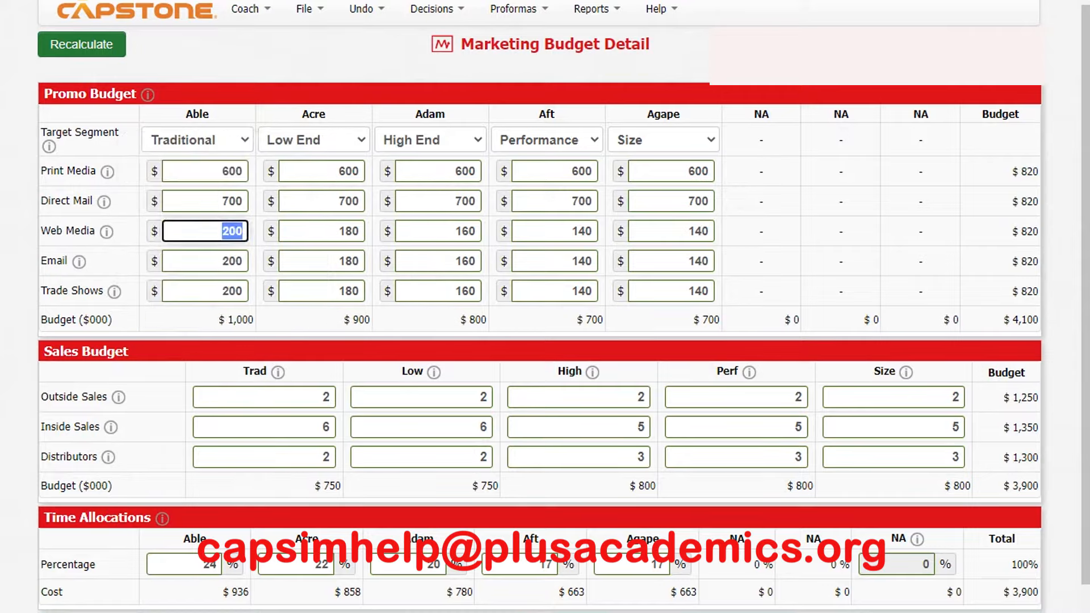
pyautogui.write('500')
pyautogui.press('Tab')
pyautogui.write('500')
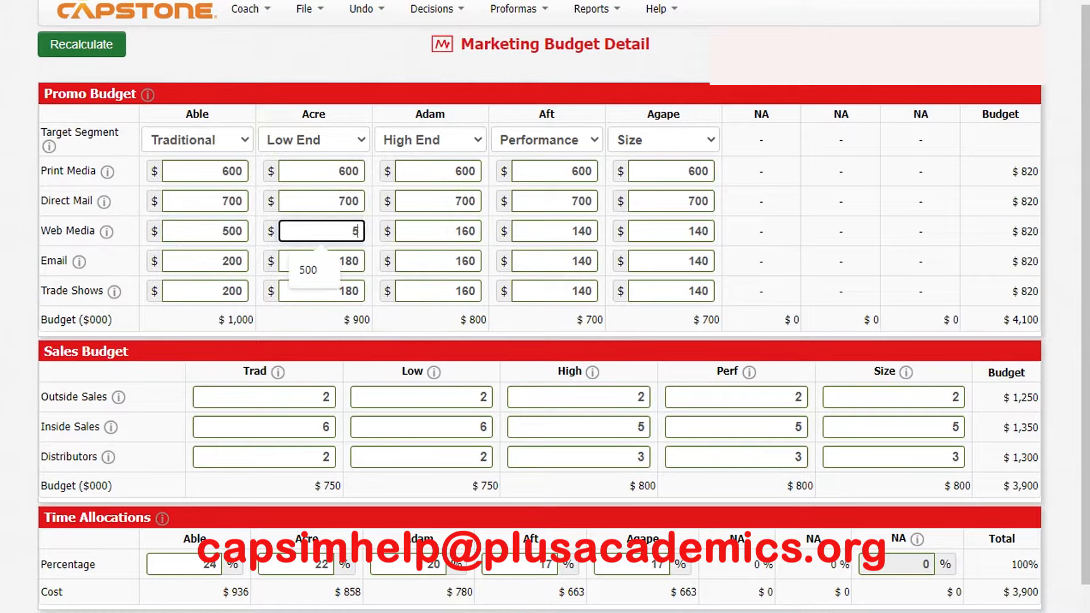
pyautogui.press('Tab')
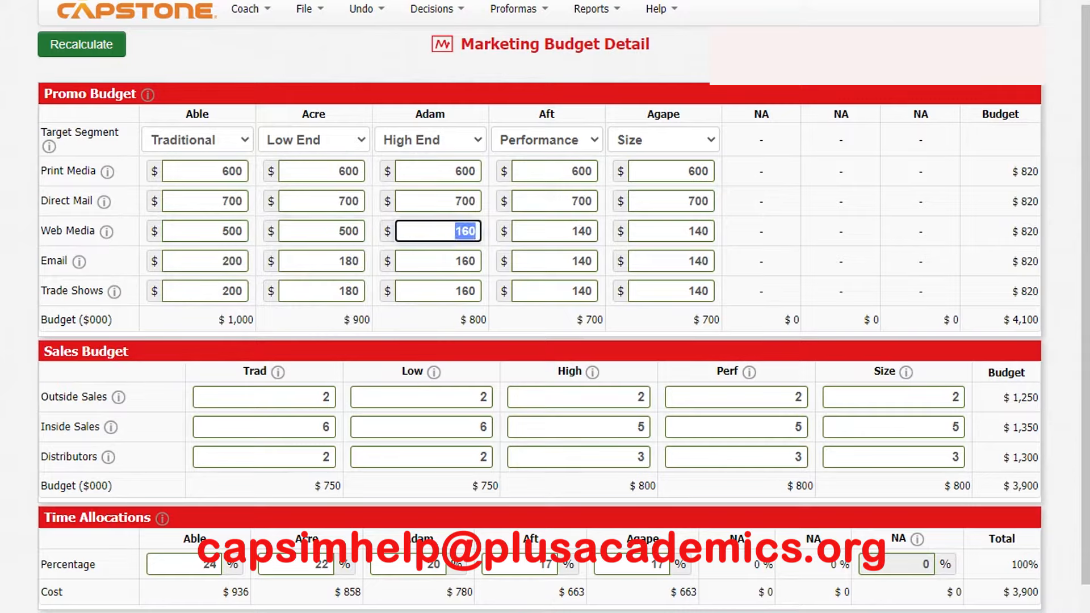
pyautogui.write('500')
pyautogui.press('Tab')
pyautogui.write('500')
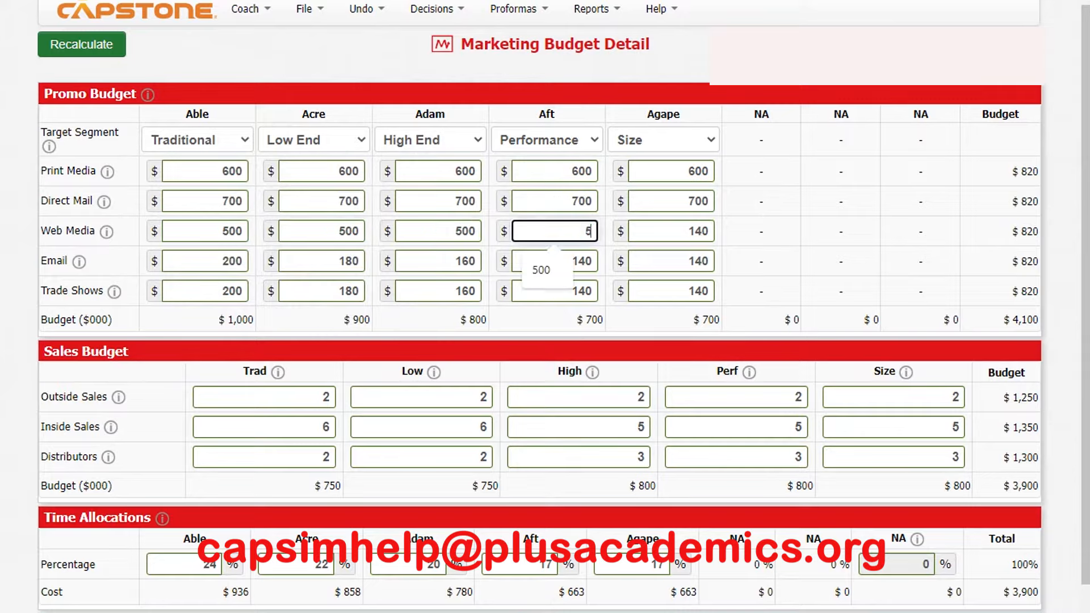
pyautogui.press('Tab')
pyautogui.write('500')
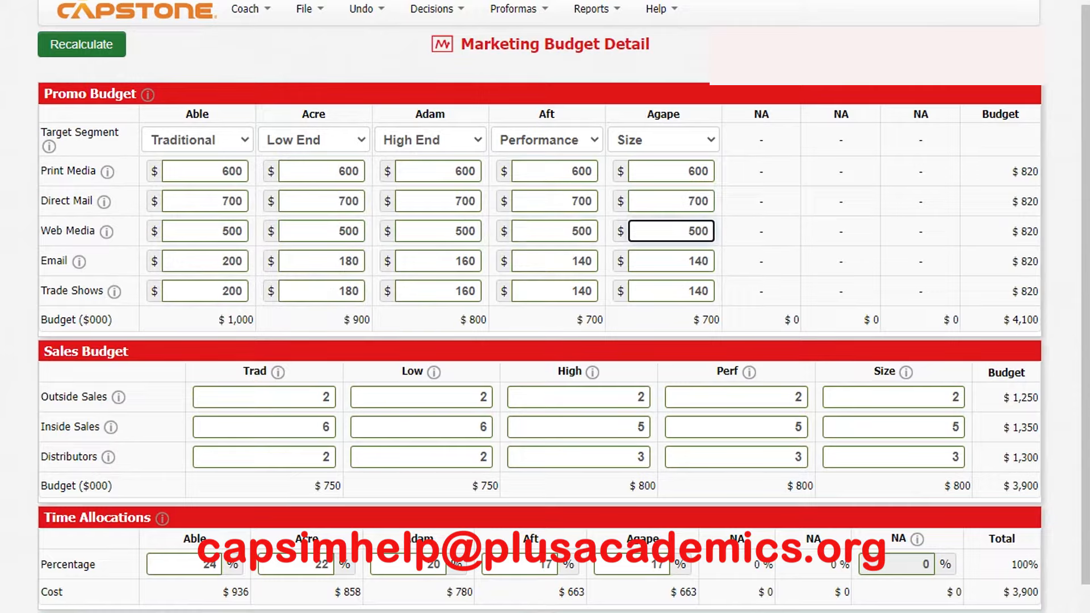
pyautogui.click(82, 44)
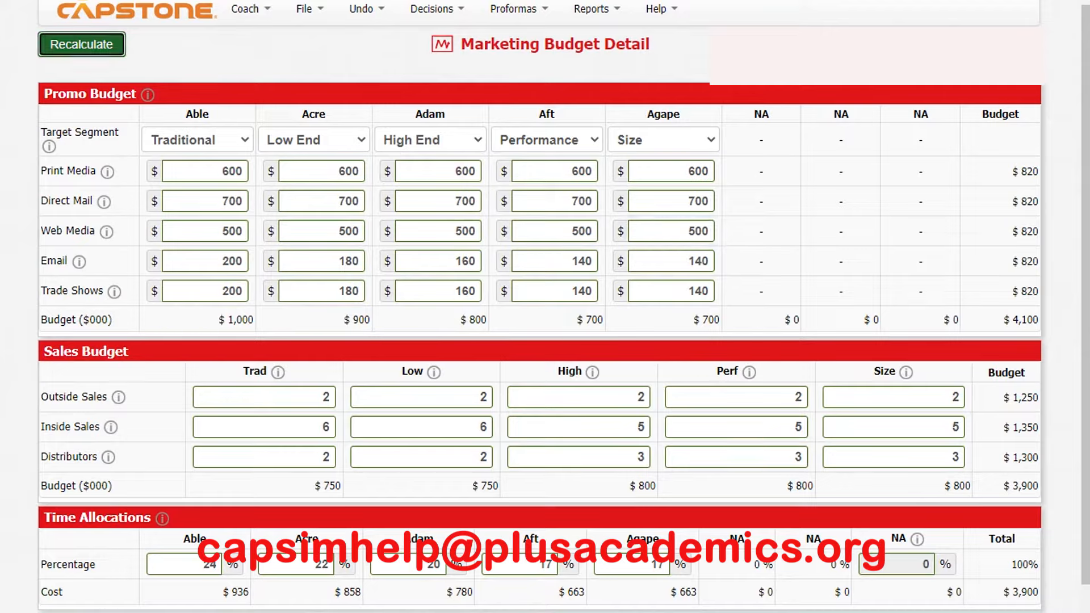
pyautogui.doubleClick(231, 261)
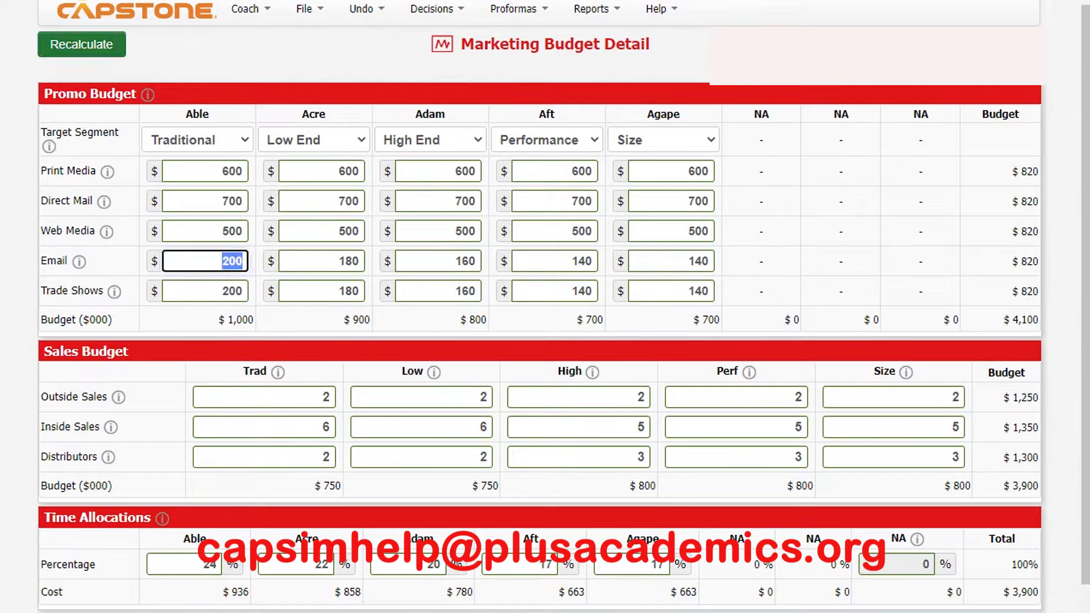
pyautogui.write('600')
pyautogui.press('Tab')
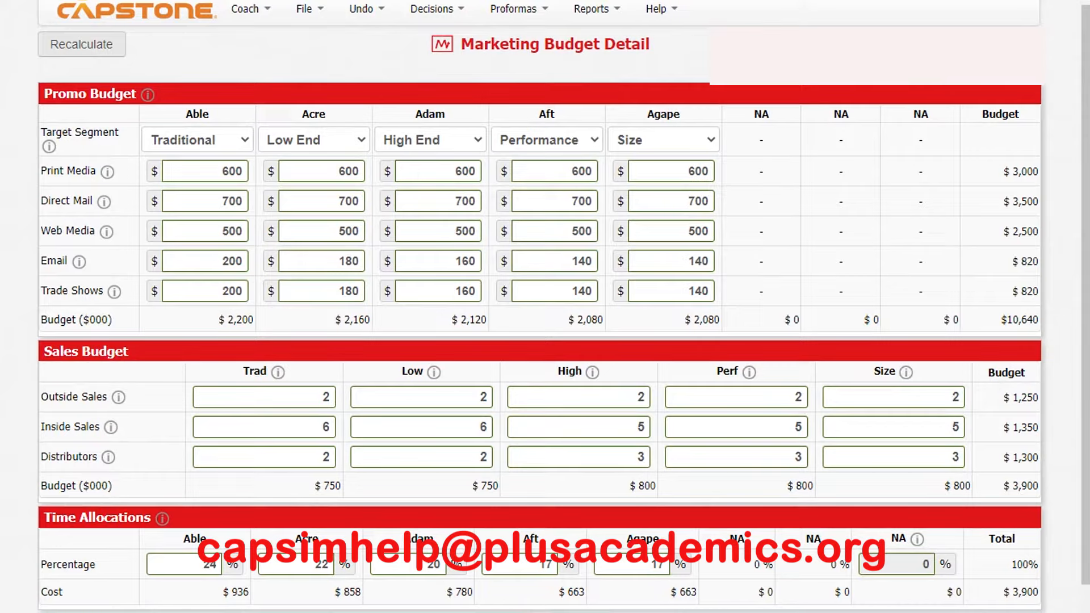
# - Set the email budgets of Able, Acre, Adam, Aft and Agape to 600 each
pyautogui.doubleClick(232, 261)
pyautogui.write('600')
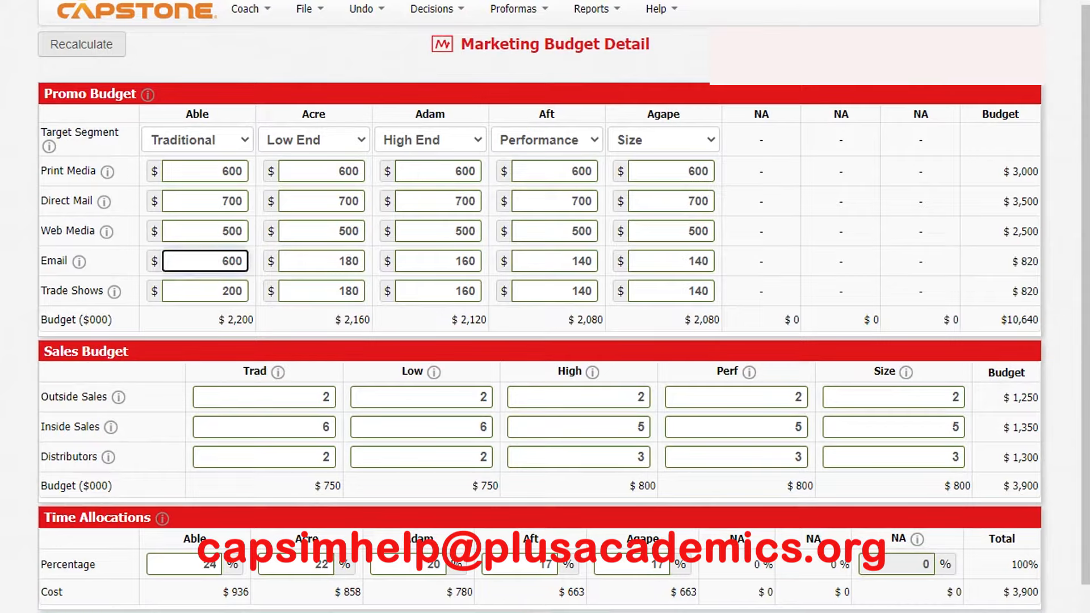
pyautogui.click(351, 261)
pyautogui.doubleClick(351, 261)
pyautogui.write('600')
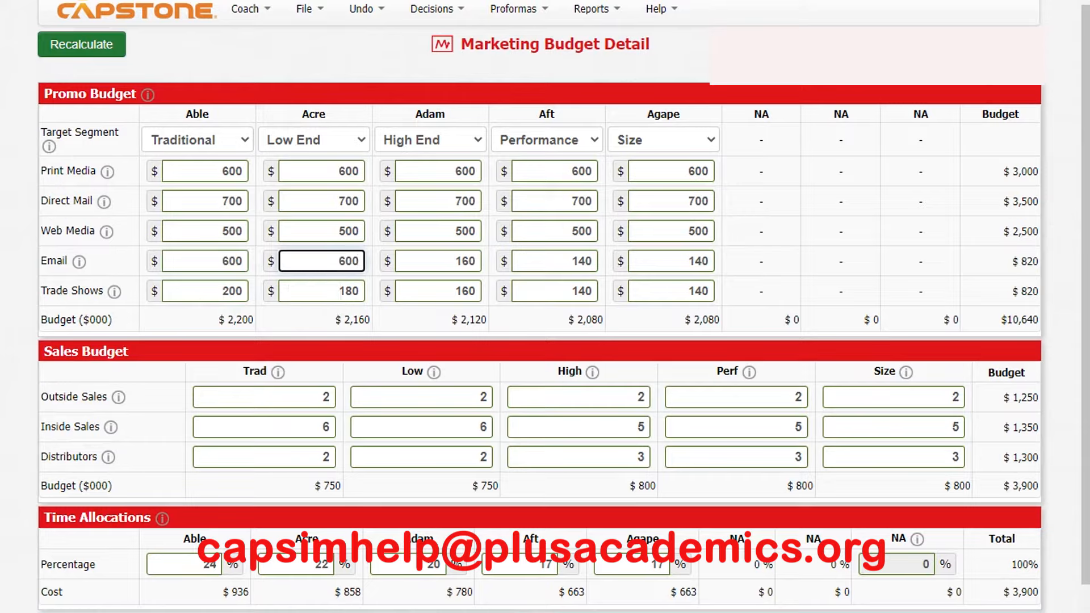
pyautogui.doubleClick(466, 262)
pyautogui.write('600')
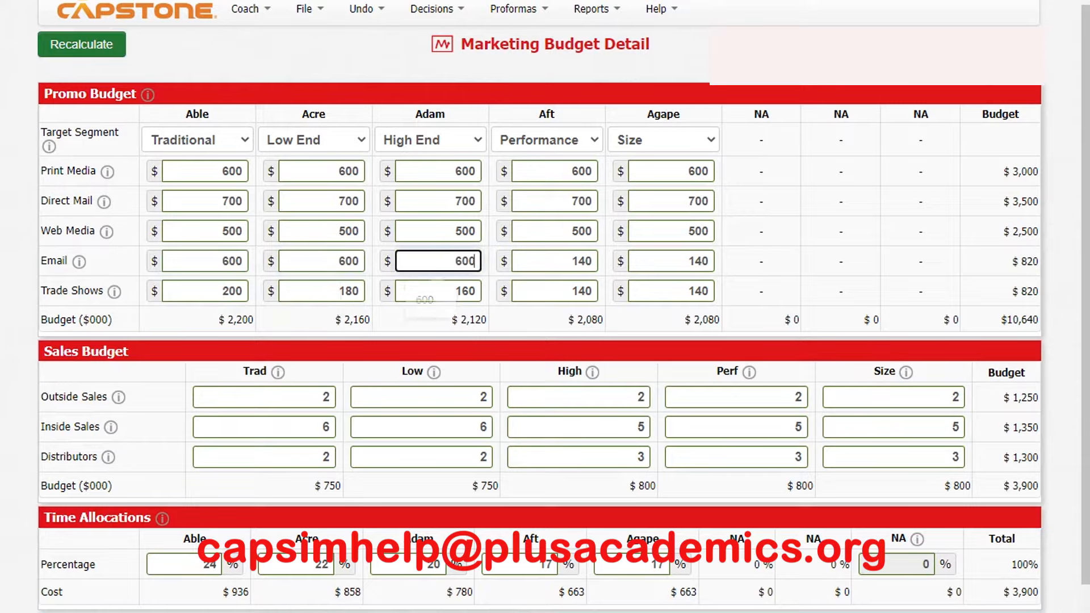
pyautogui.doubleClick(585, 261)
pyautogui.write('600')
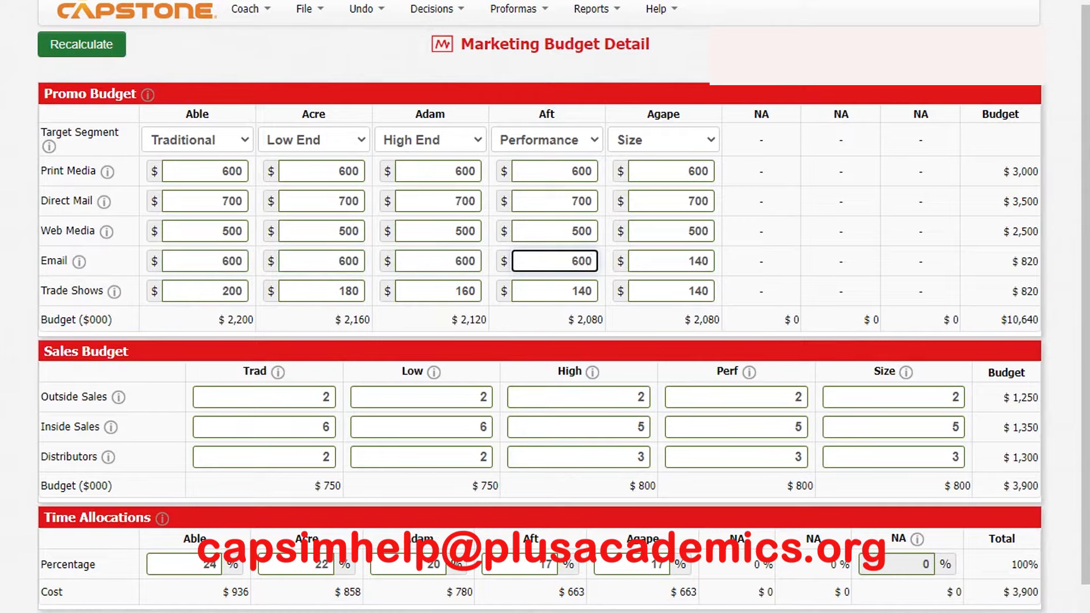
pyautogui.press('Tab')
pyautogui.write('600')
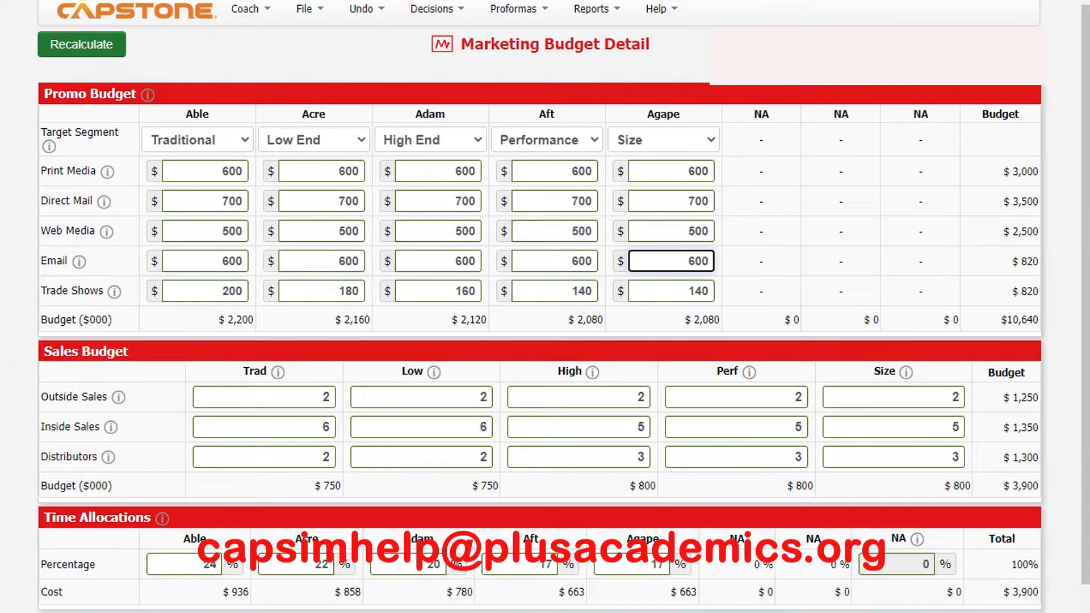
# - Set the trade show budgets of all five products, Able through Agape, to 300 each and recalculate the totals
pyautogui.press('Tab')
pyautogui.write('300')
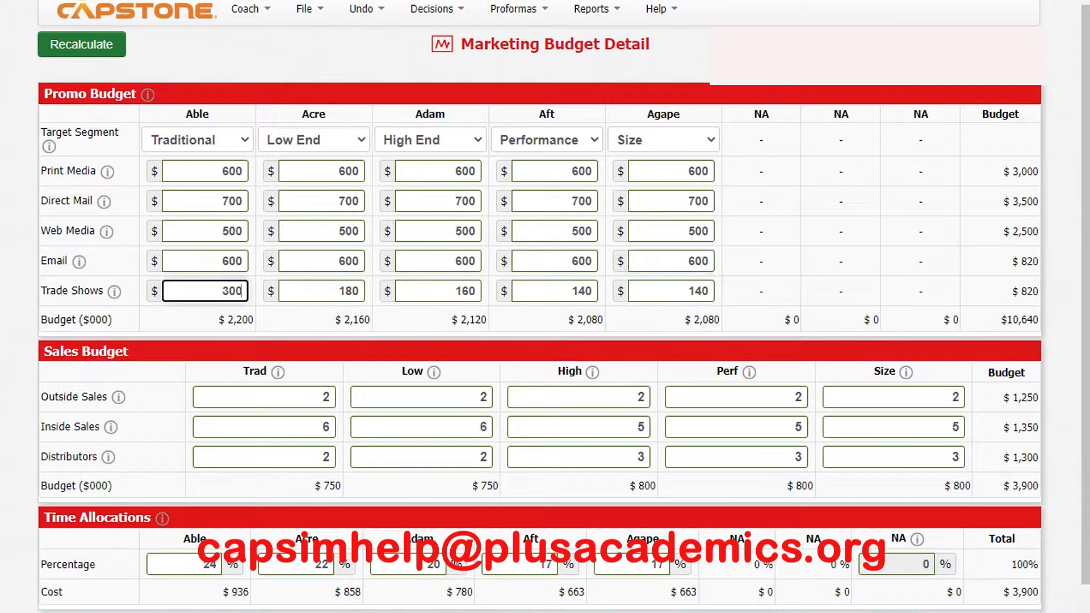
pyautogui.press('Tab')
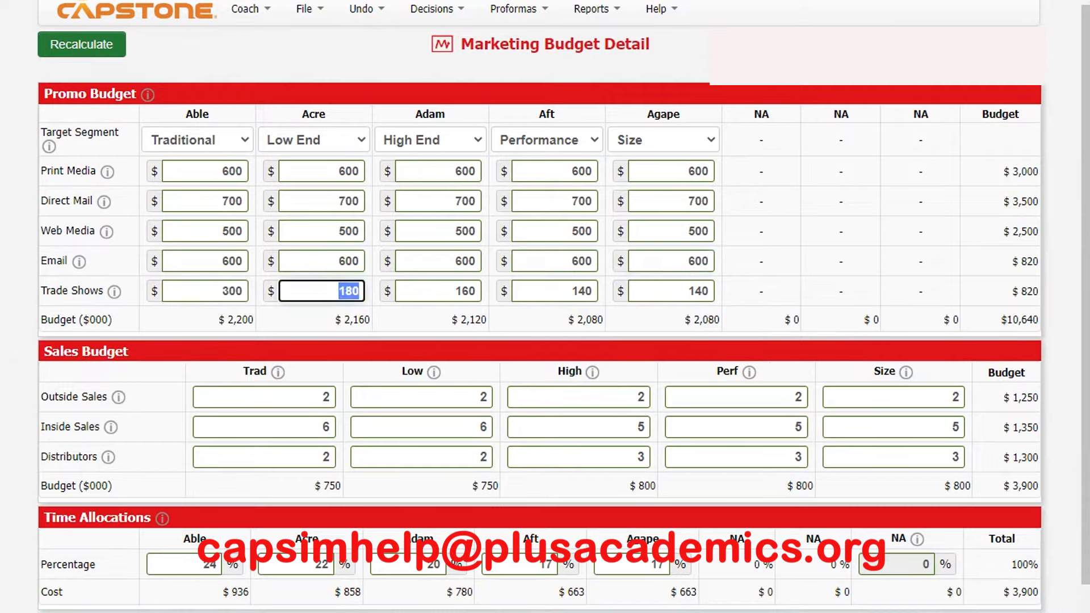
pyautogui.write('300')
pyautogui.press('Tab')
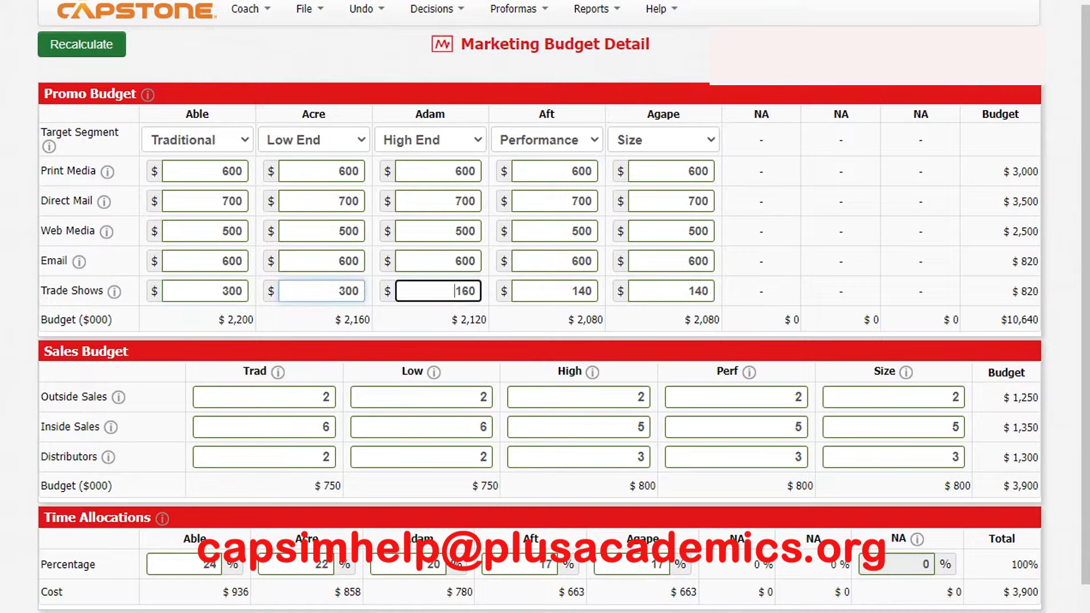
pyautogui.write('300')
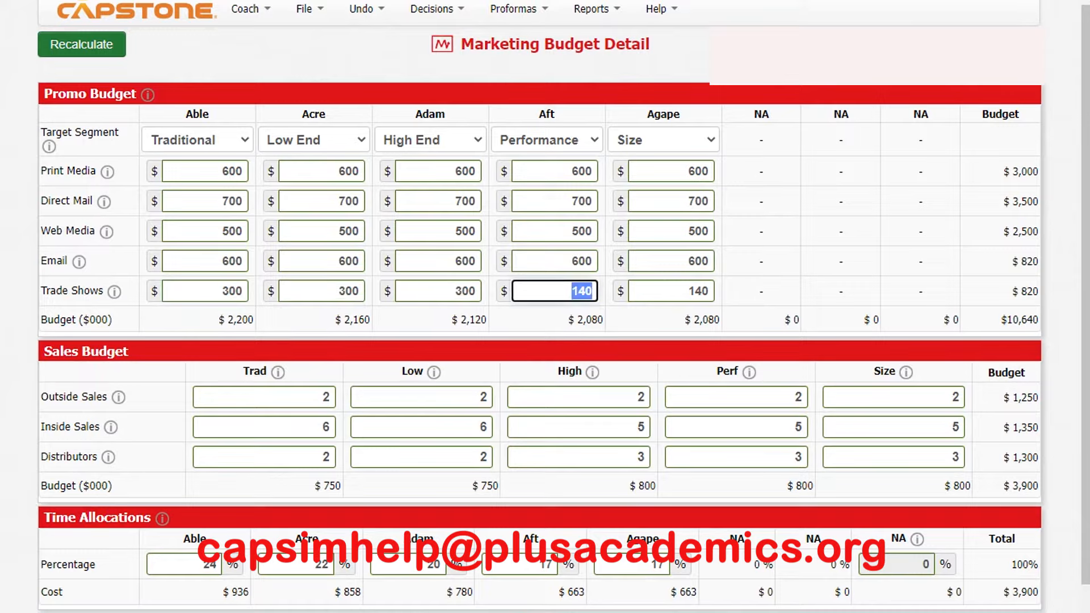
pyautogui.write('300')
pyautogui.press('Tab')
pyautogui.write('300')
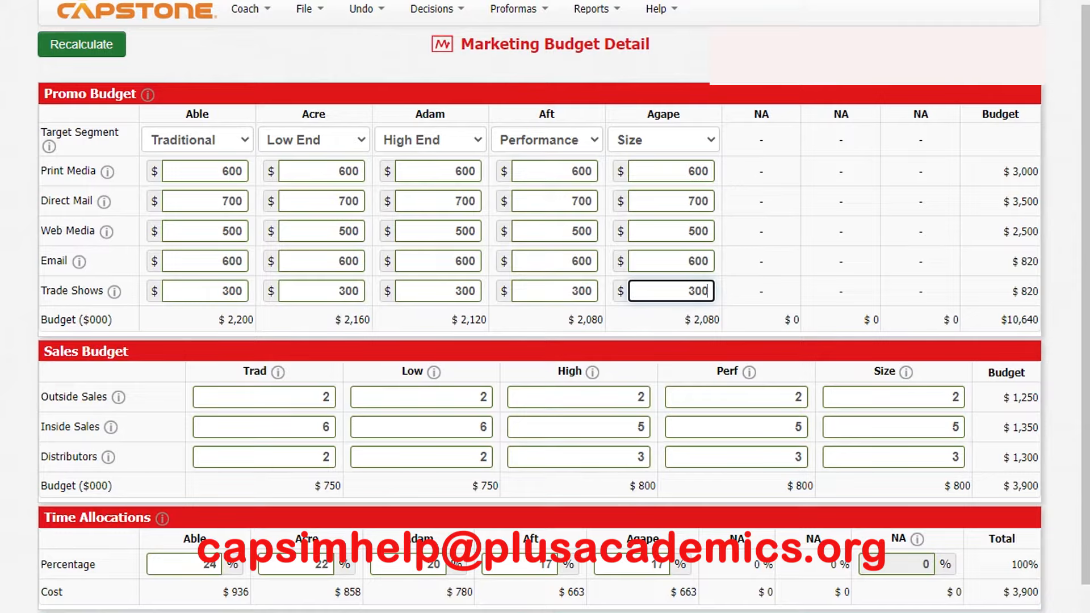
pyautogui.click(82, 44)
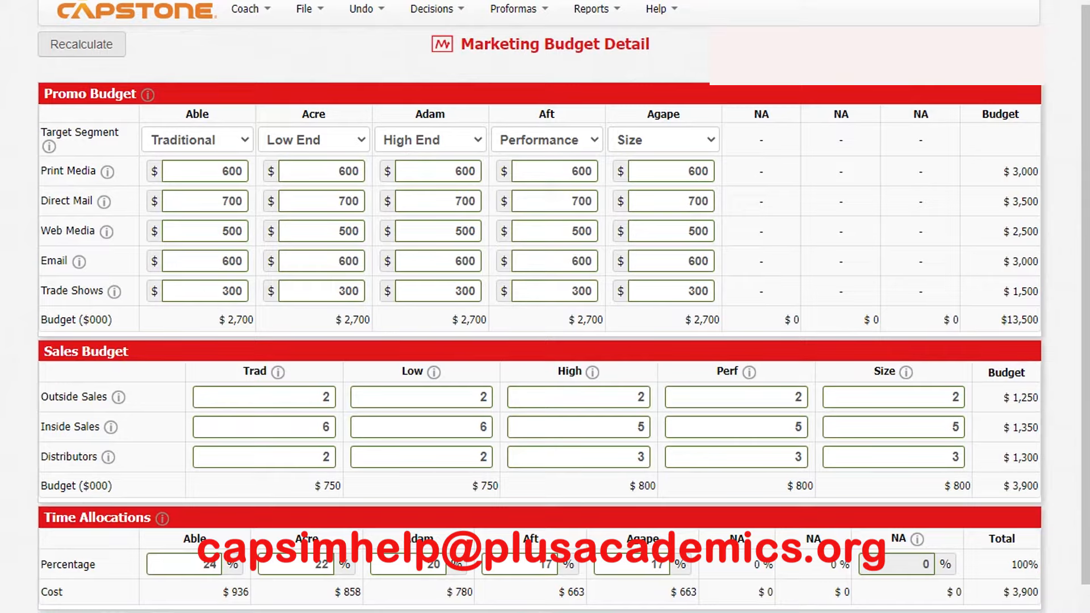
# - Set the Traditional segment's sales budget to 4 outside sales, 30 inside sales and 15 distributors
pyautogui.doubleClick(323, 397)
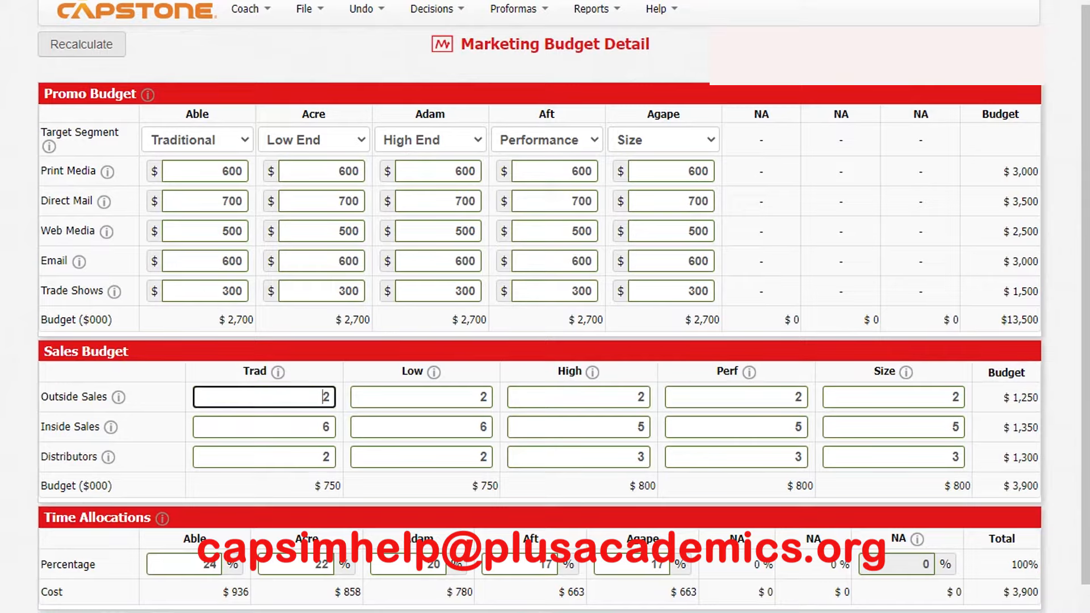
pyautogui.press('BackSpace')
pyautogui.write('4')
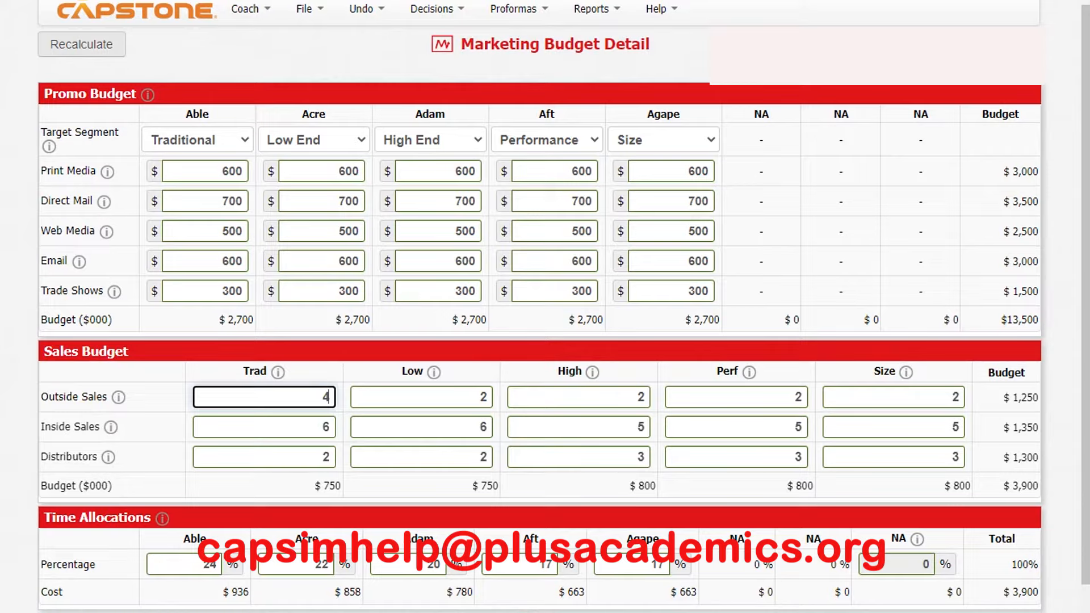
pyautogui.press('Tab')
pyautogui.doubleClick(324, 427)
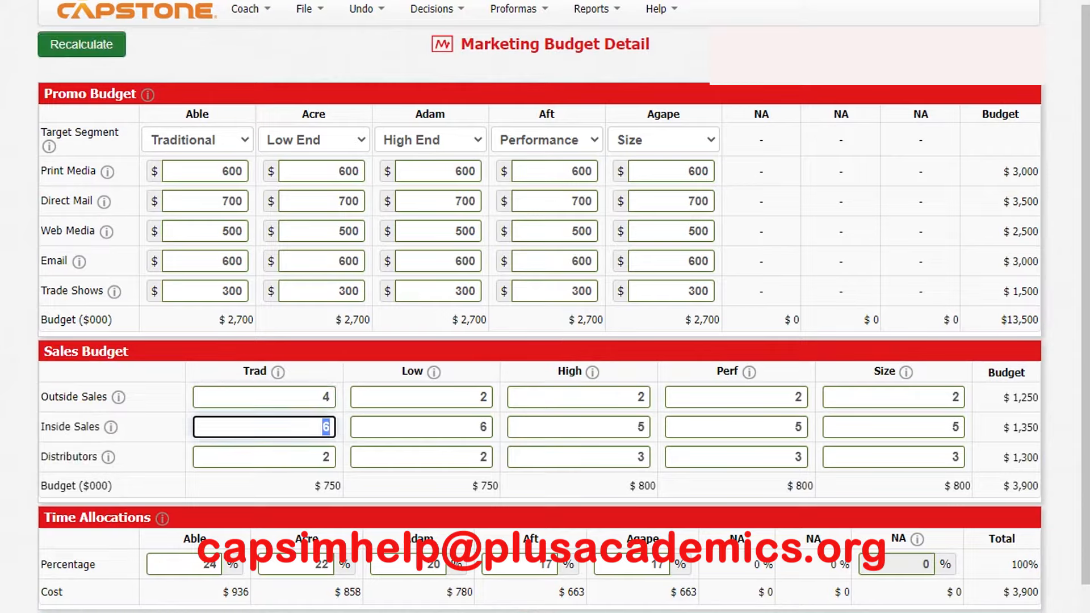
pyautogui.write('30')
pyautogui.press('Tab')
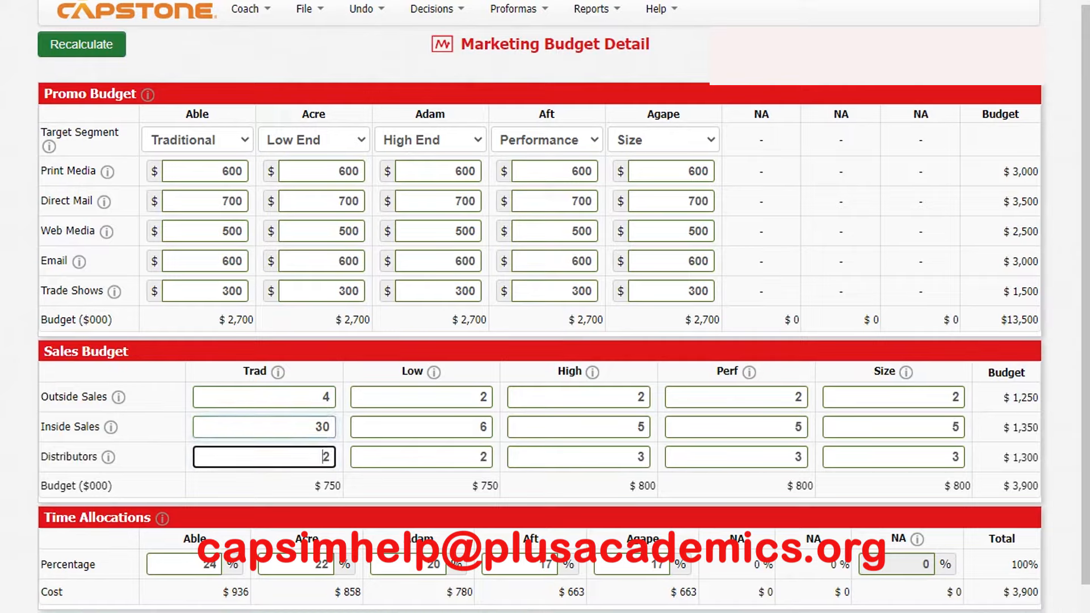
pyautogui.write('15')
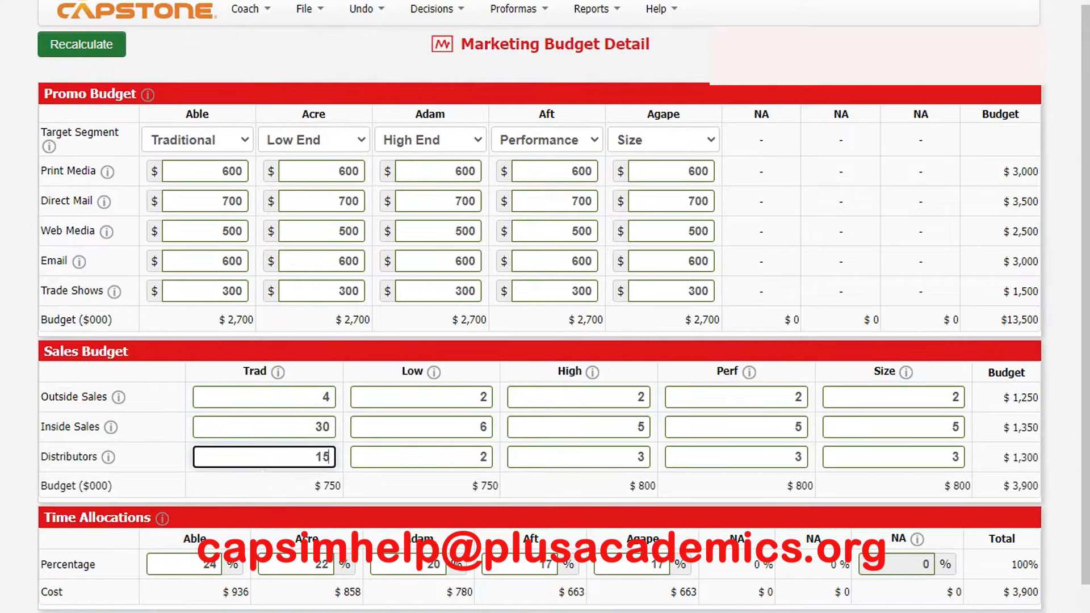
pyautogui.press('Tab')
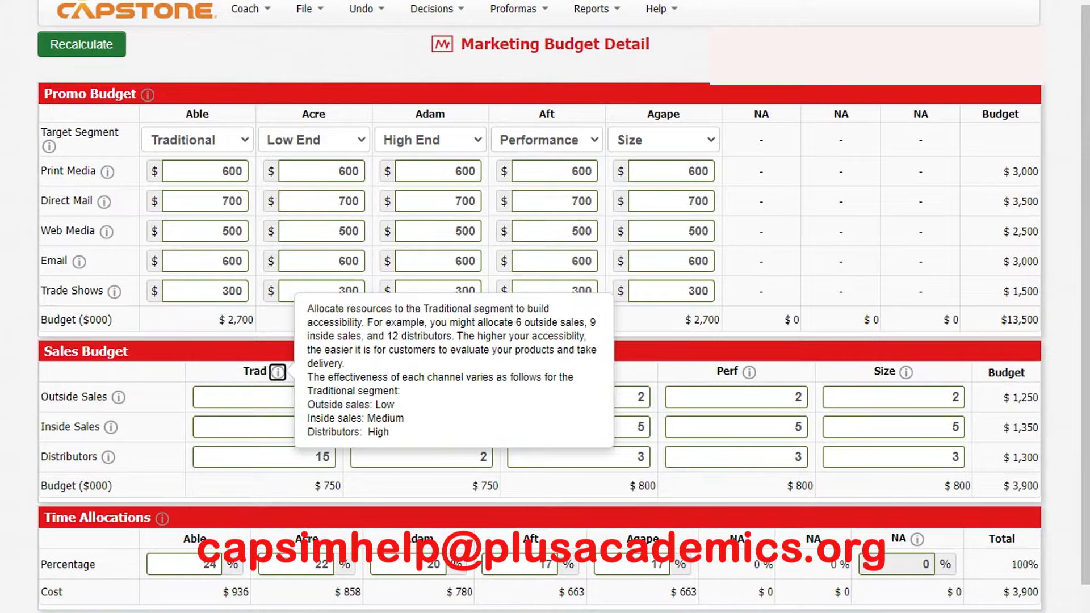
# - Set the Low segment's sales budget to 12 outside sales, 18 inside sales and 15 distributors
pyautogui.press('Tab')
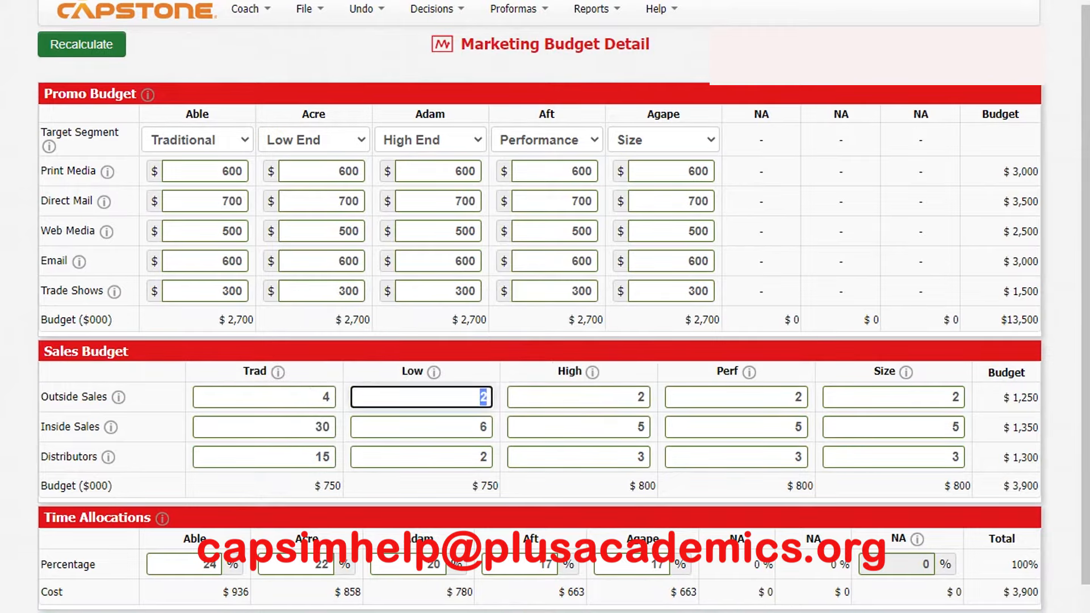
pyautogui.write('12')
pyautogui.press('Tab')
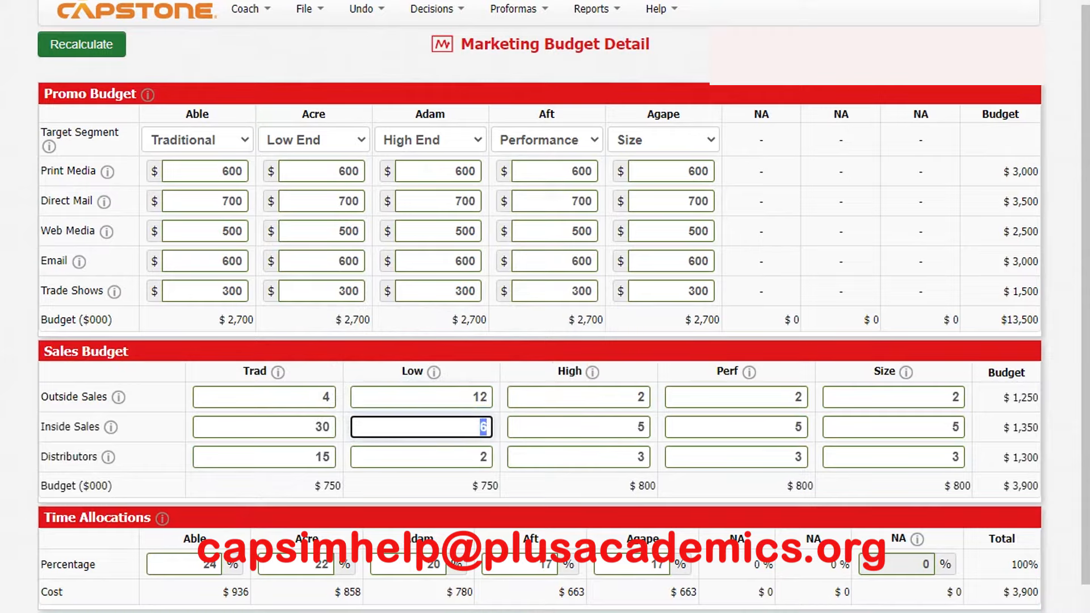
pyautogui.write('18')
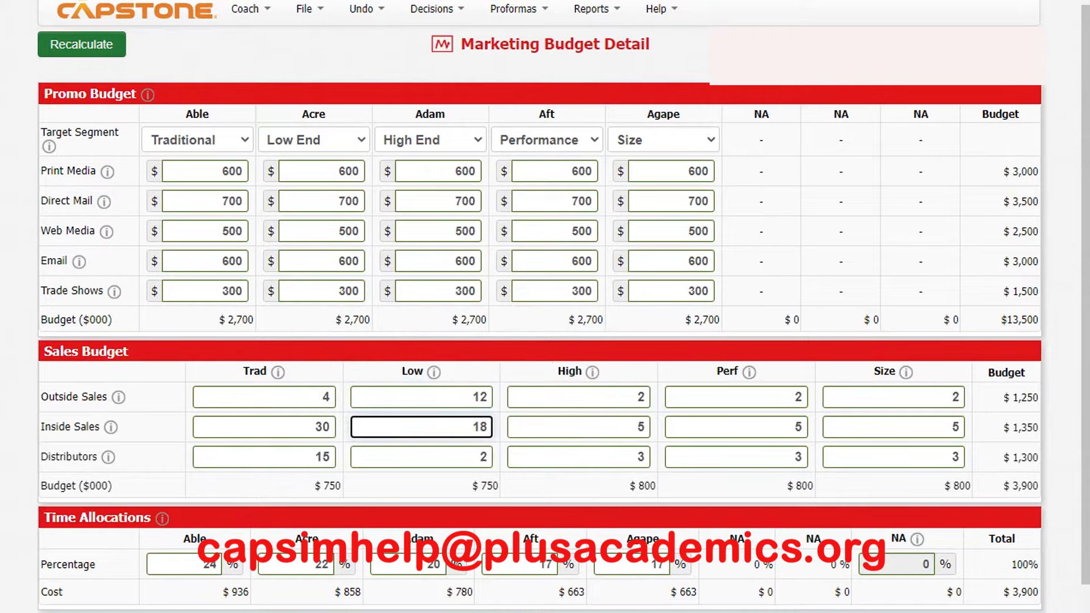
pyautogui.press('Tab')
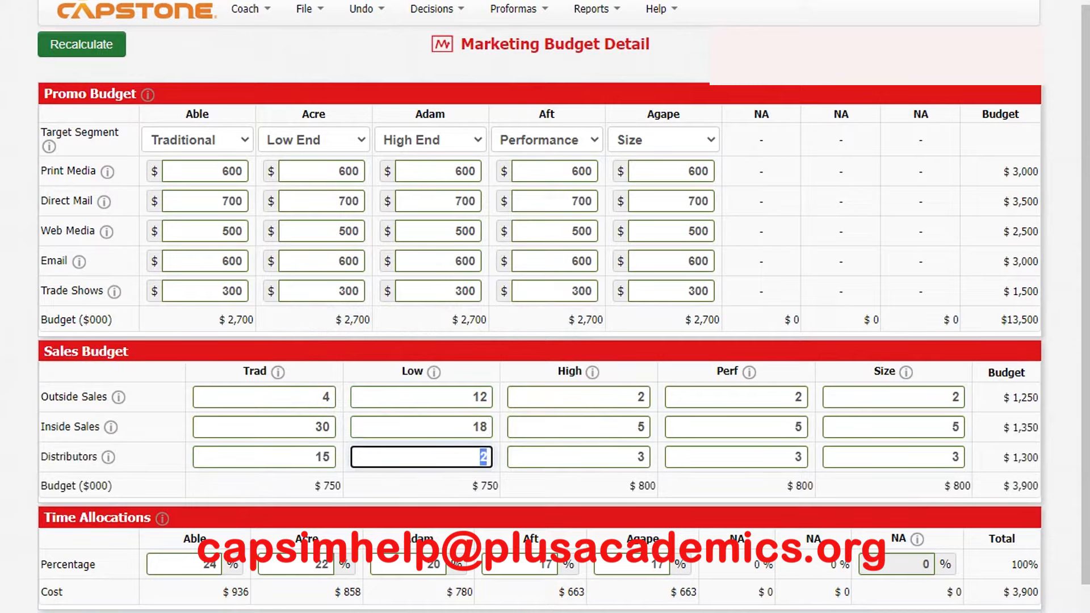
pyautogui.write('15')
pyautogui.press('Tab')
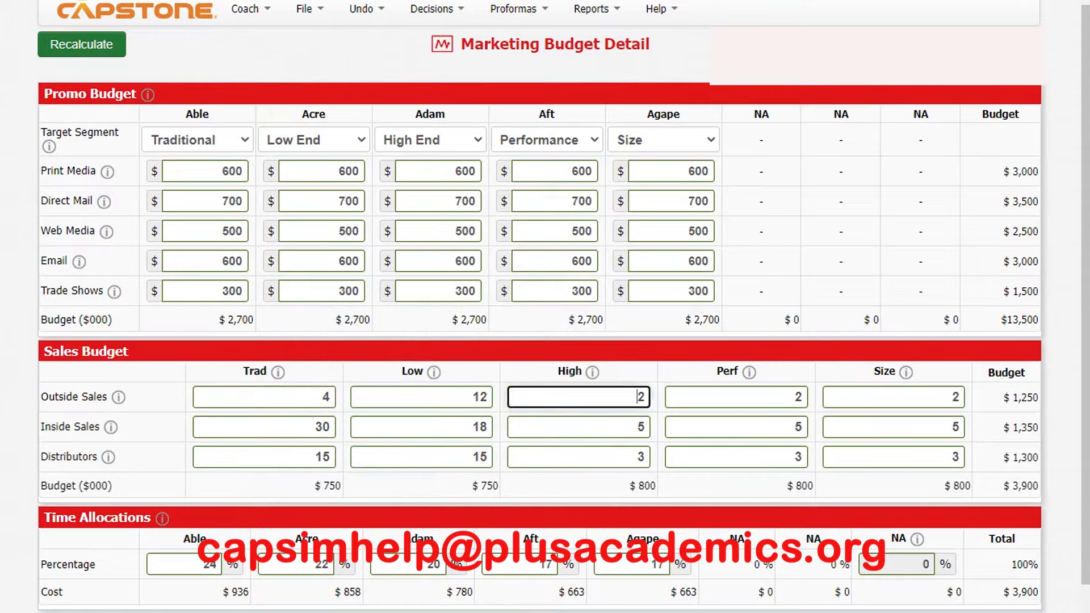
# - Set the High segment's sales budget to 12 outside sales, 30 inside sales and 6 distributors
pyautogui.write('12')
pyautogui.press('Tab')
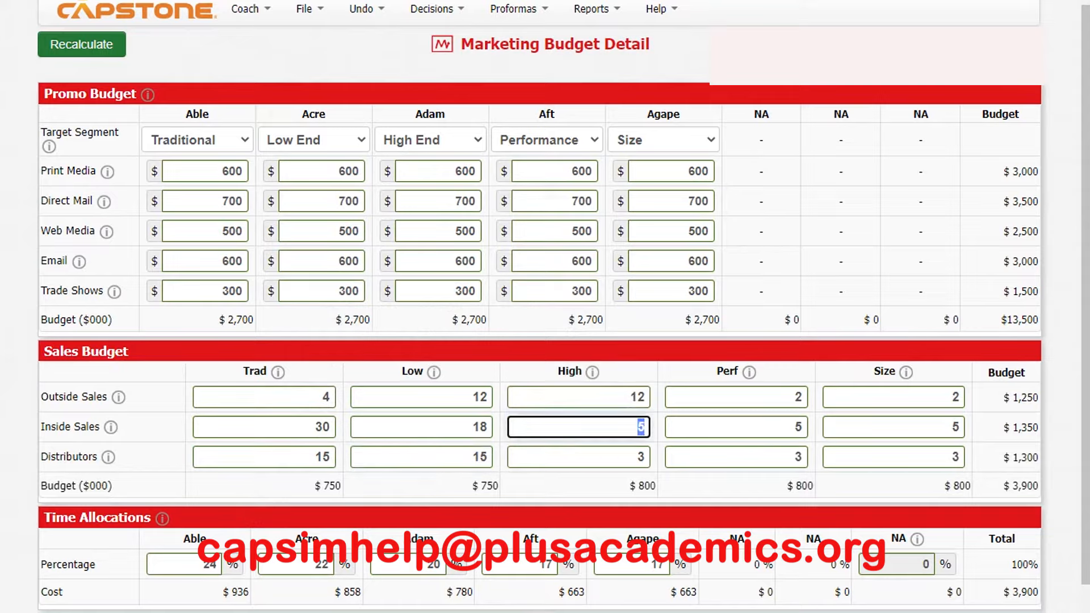
pyautogui.write('30')
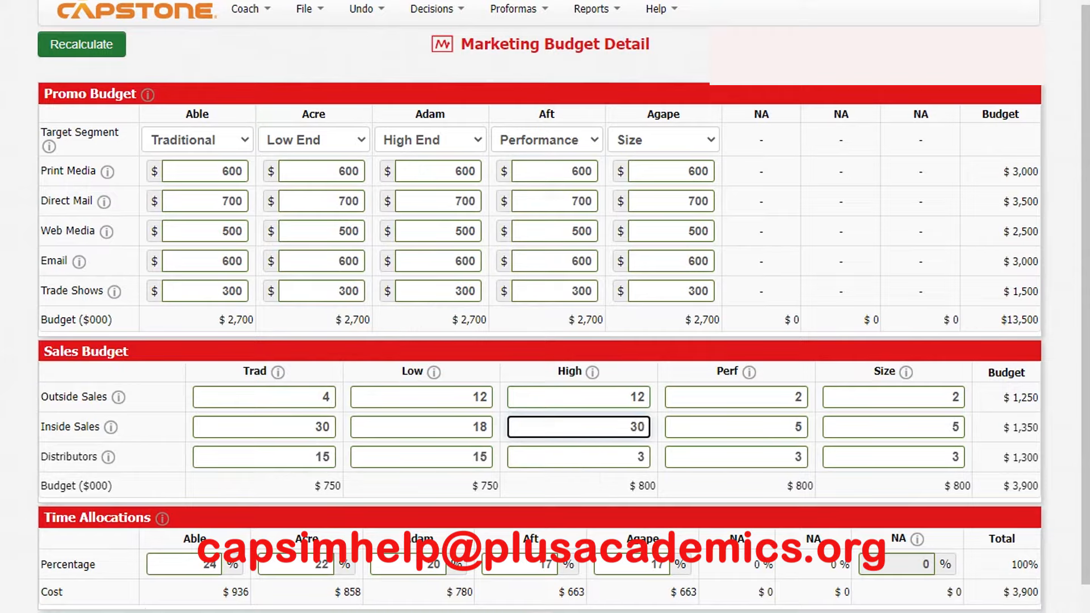
pyautogui.press('Tab')
pyautogui.write('6')
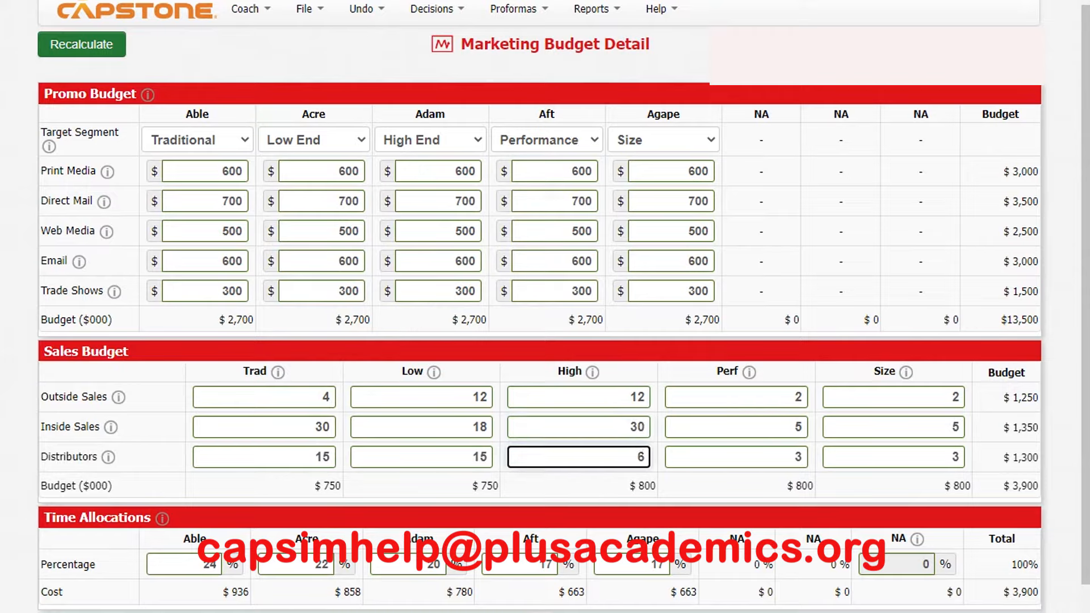
# - Review the guidance on sales channel effectiveness for the Low and High segments
pyautogui.click(434, 372)
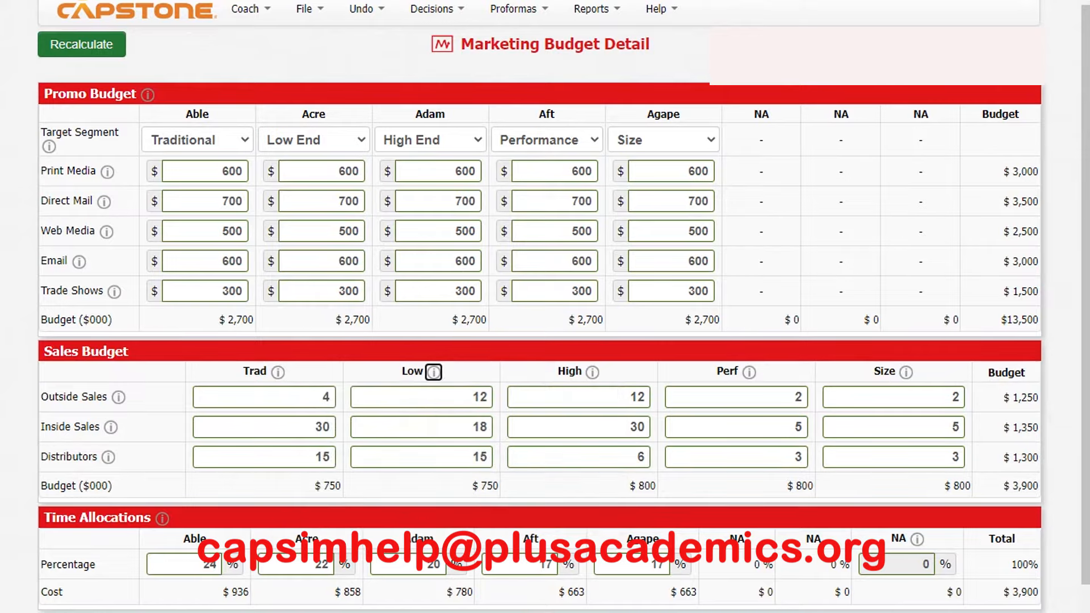
pyautogui.click(434, 372)
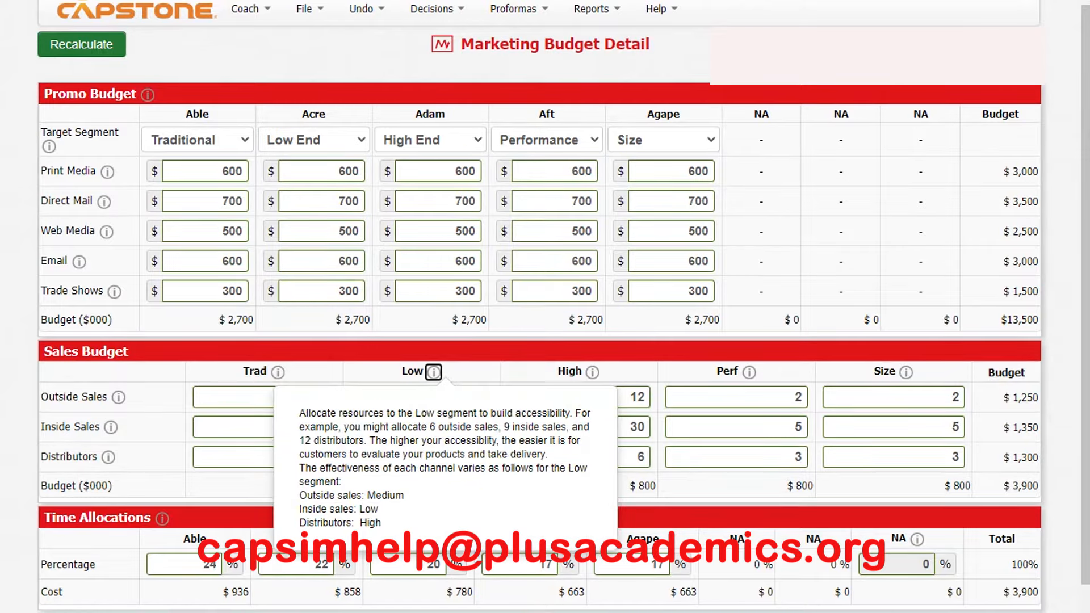
pyautogui.click(592, 372)
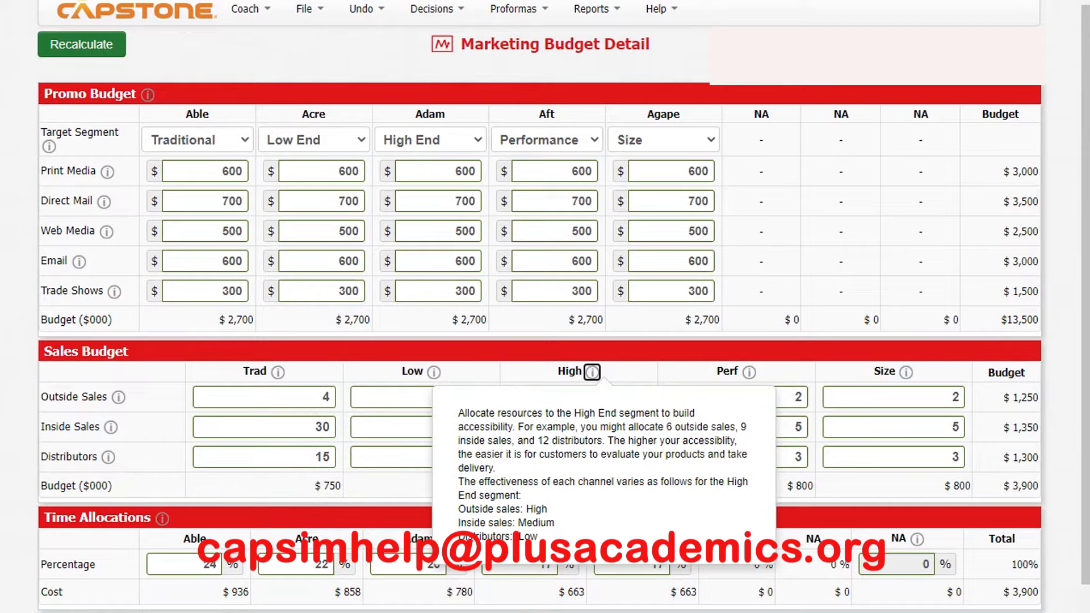
pyautogui.click(592, 372)
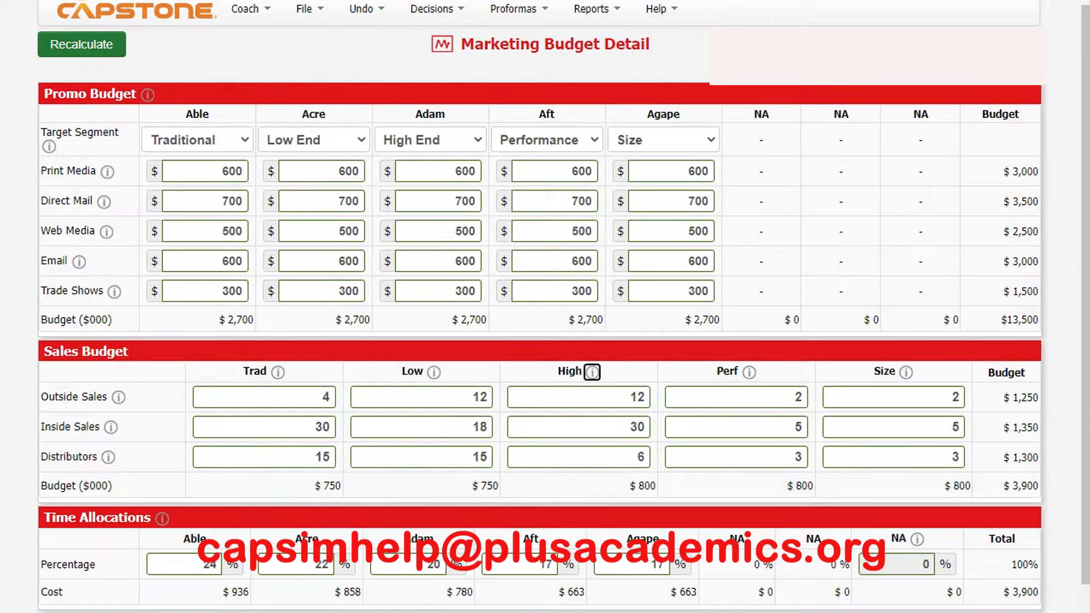
# - Check the Performance segment's channel guidance and set its sales budget to 12 outside sales, 30 inside sales and 6 distributors
pyautogui.click(750, 372)
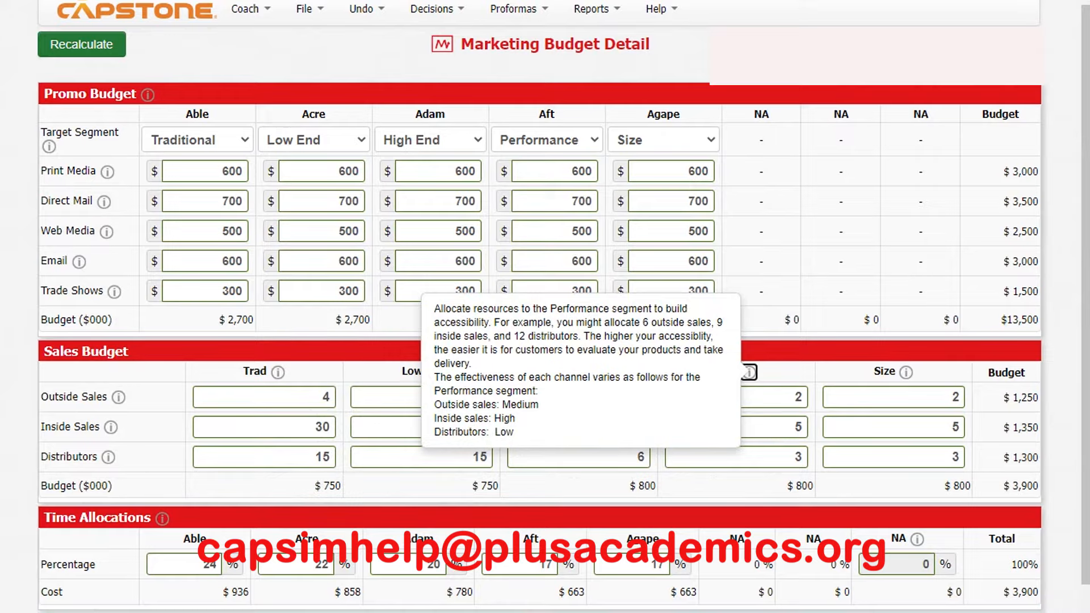
pyautogui.click(795, 397)
pyautogui.write('1')
pyautogui.press('Tab')
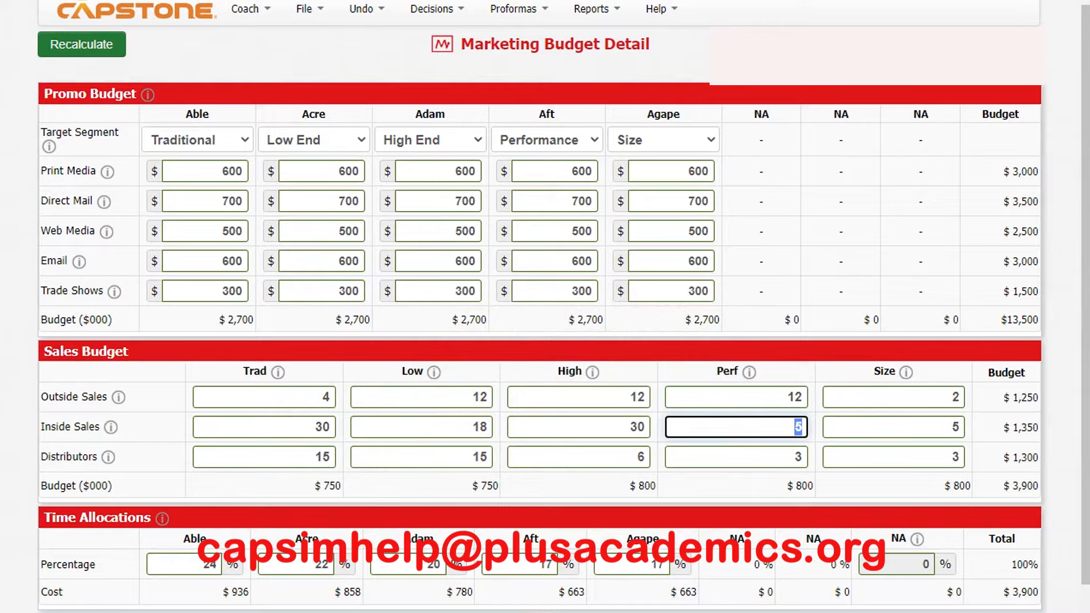
pyautogui.write('30')
pyautogui.press('Tab')
pyautogui.write('6')
# - Set the Size segment's sales budget to 12 outside sales, 30 inside sales and 6 distributors, and recalculate the totals
pyautogui.click(906, 371)
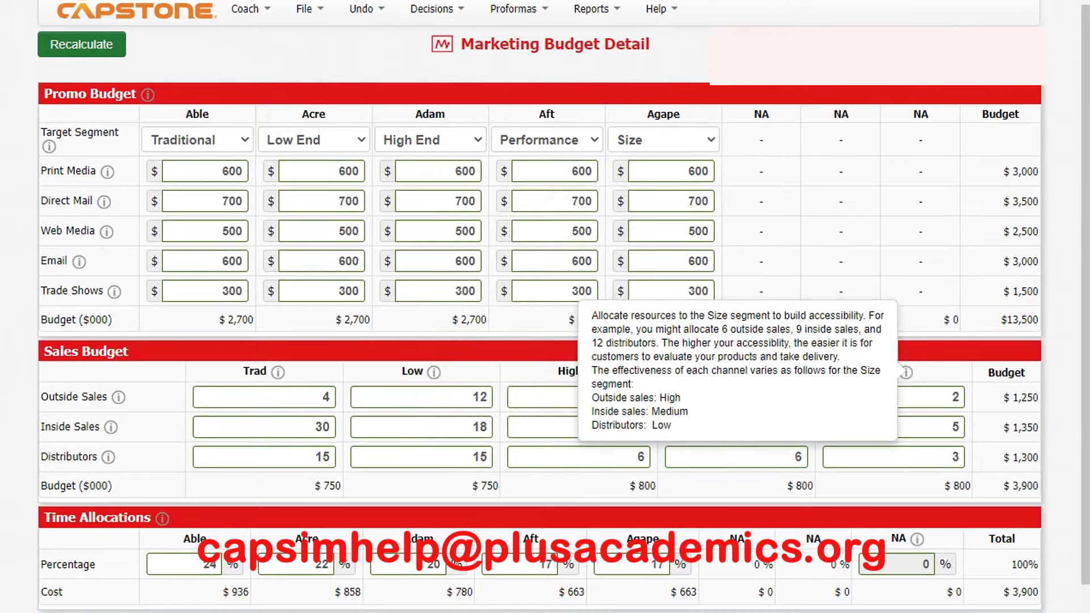
pyautogui.click(948, 398)
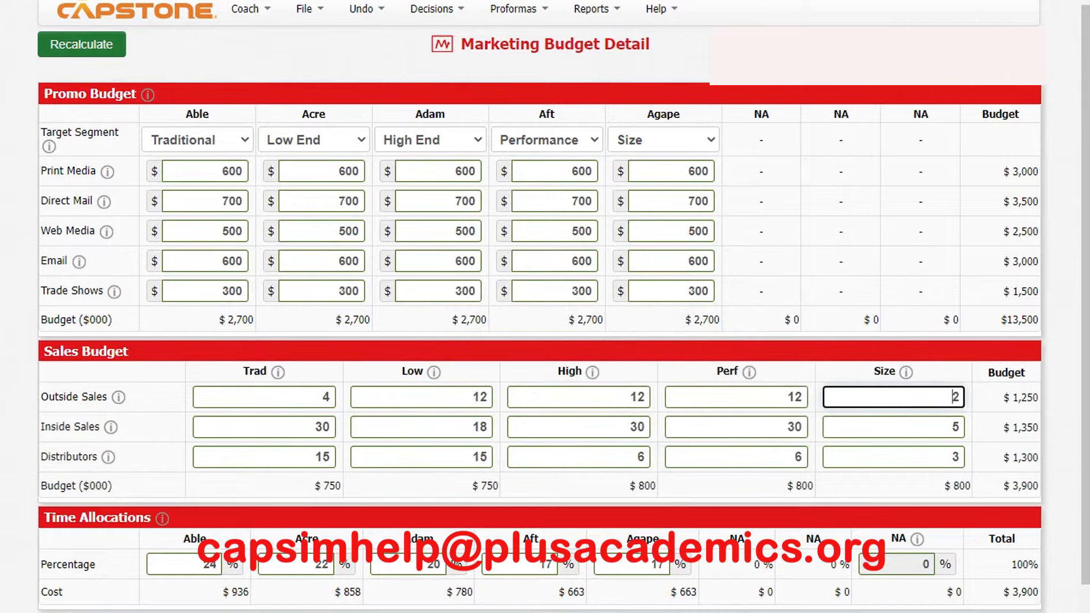
pyautogui.write('1')
pyautogui.press('Tab')
pyautogui.write('30')
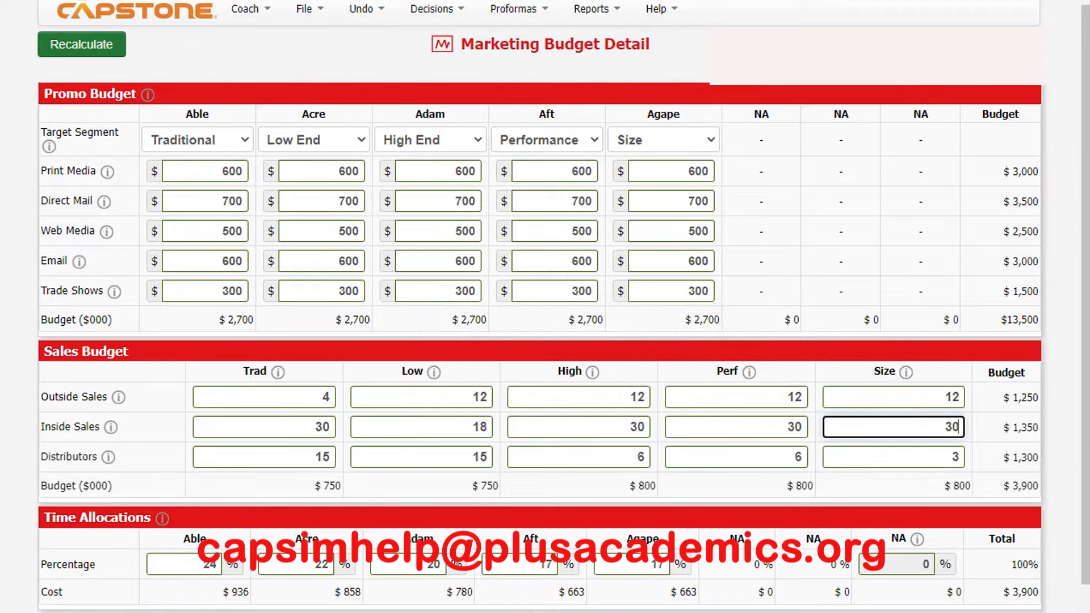
pyautogui.press('Tab')
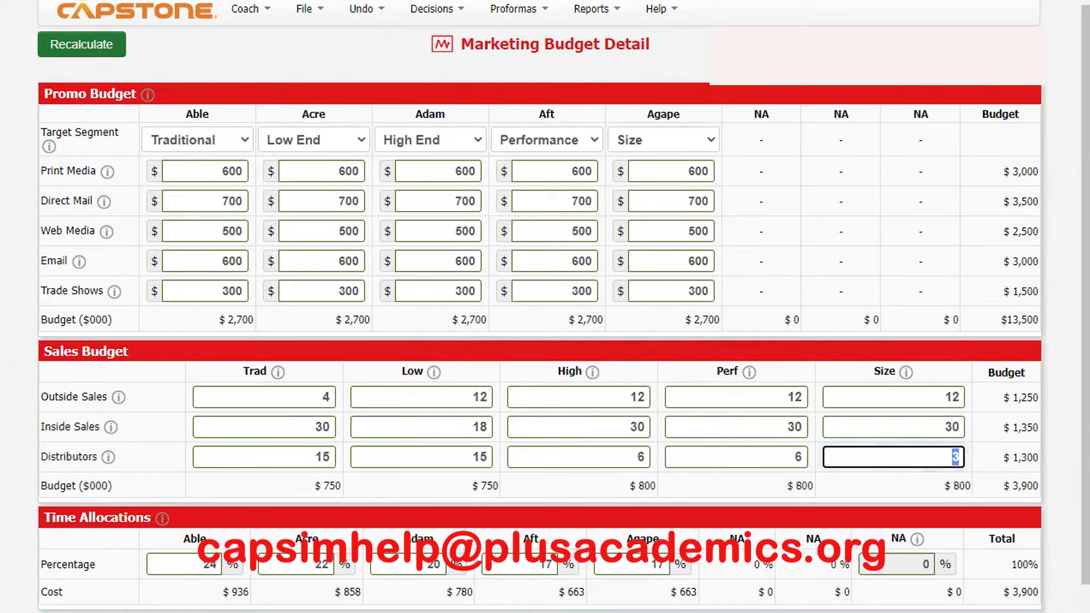
pyautogui.write('6')
pyautogui.click(82, 44)
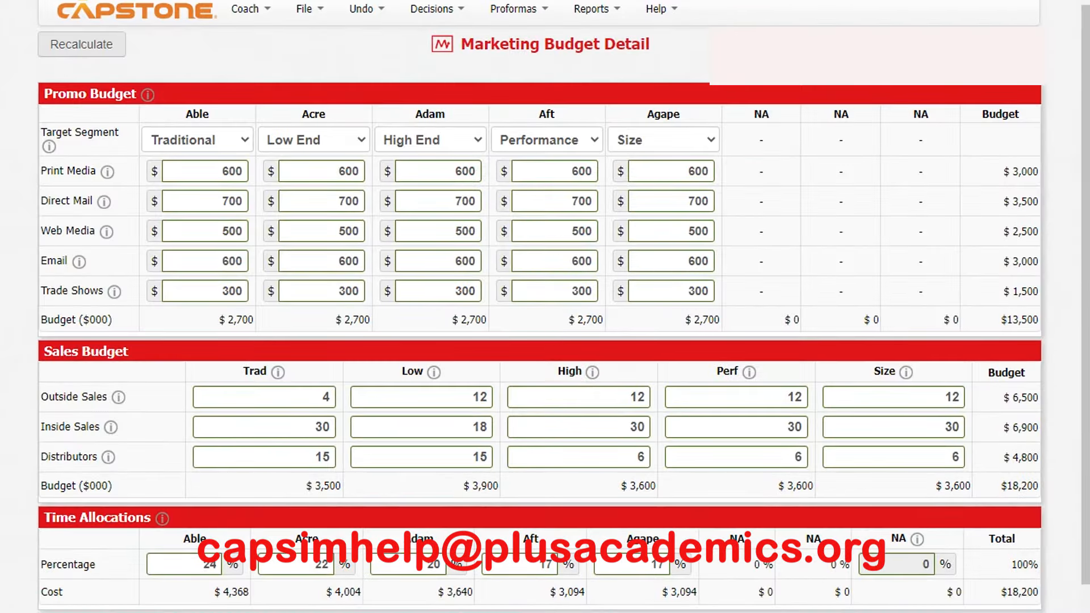
# - Set the sales time allocations of Able, Acre, Aft and Agape to 20% each and recalculate the marketing budget
pyautogui.scroll(-4, 546, 307)
pyautogui.doubleClick(209, 345)
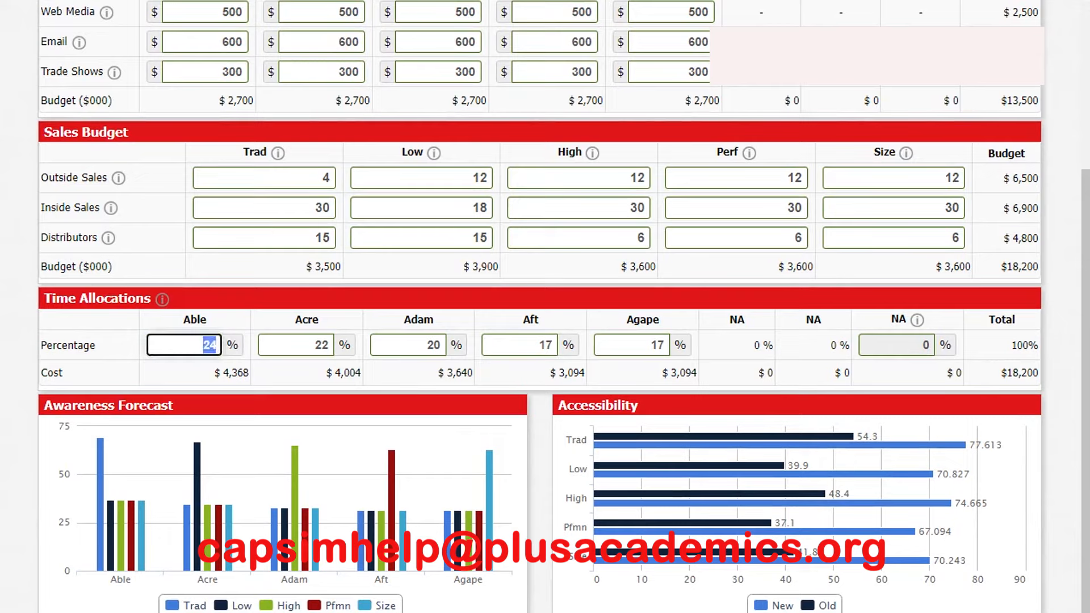
pyautogui.write('20')
pyautogui.press('Tab')
pyautogui.write('2')
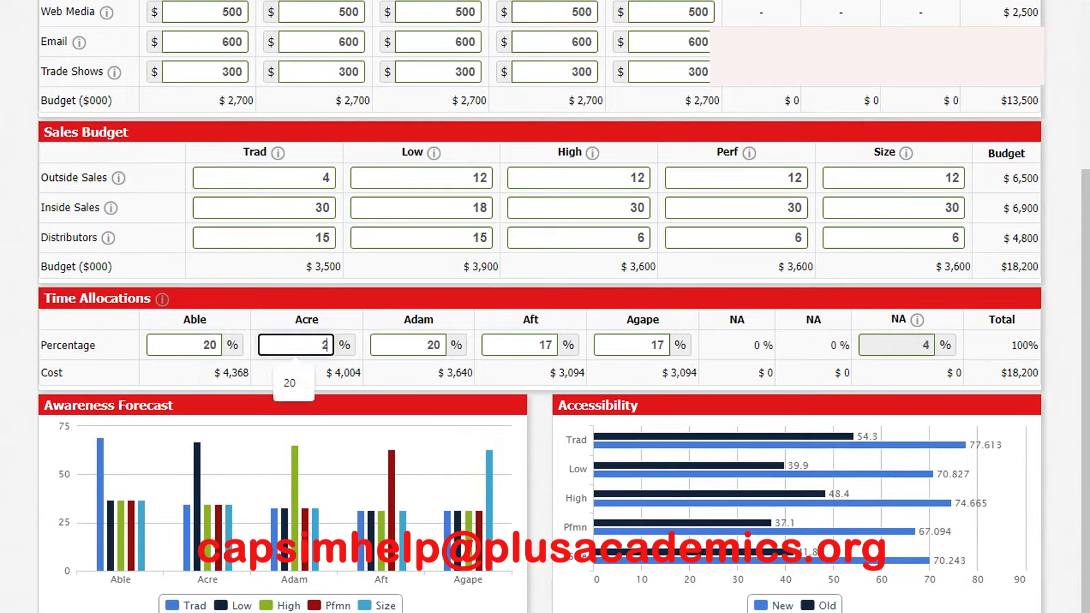
pyautogui.press('BackSpace')
pyautogui.write('20')
pyautogui.click(546, 345)
pyautogui.doubleClick(547, 345)
pyautogui.write('20')
pyautogui.press('Tab')
pyautogui.write('20')
pyautogui.scroll(4, 540, 307)
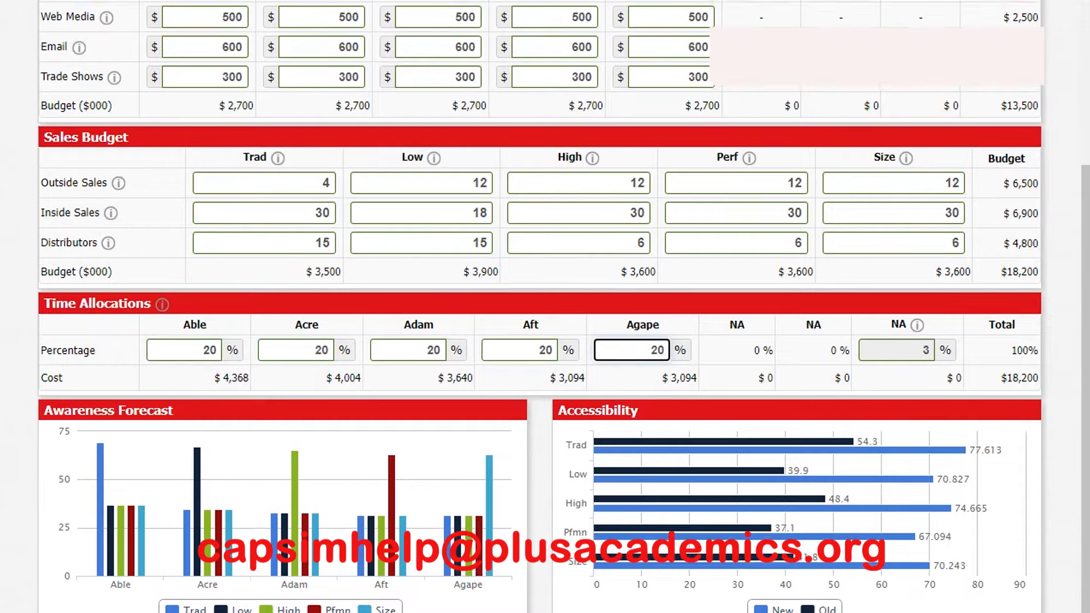
pyautogui.click(82, 44)
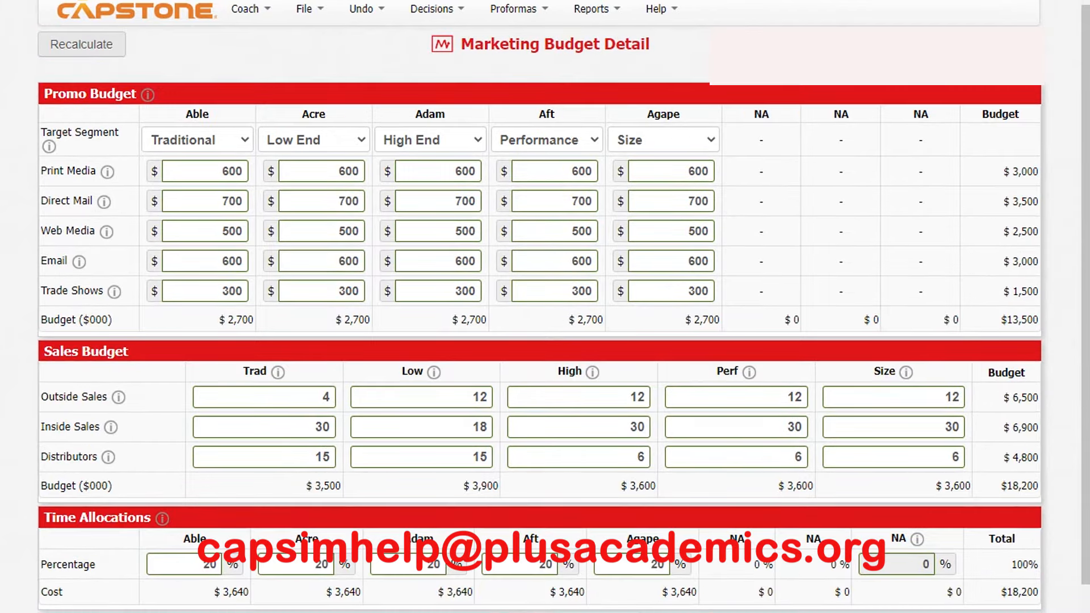
# - Open the Production decisions and set the production schedule to 1400 for Able and 2450 for Acre
pyautogui.click(434, 9)
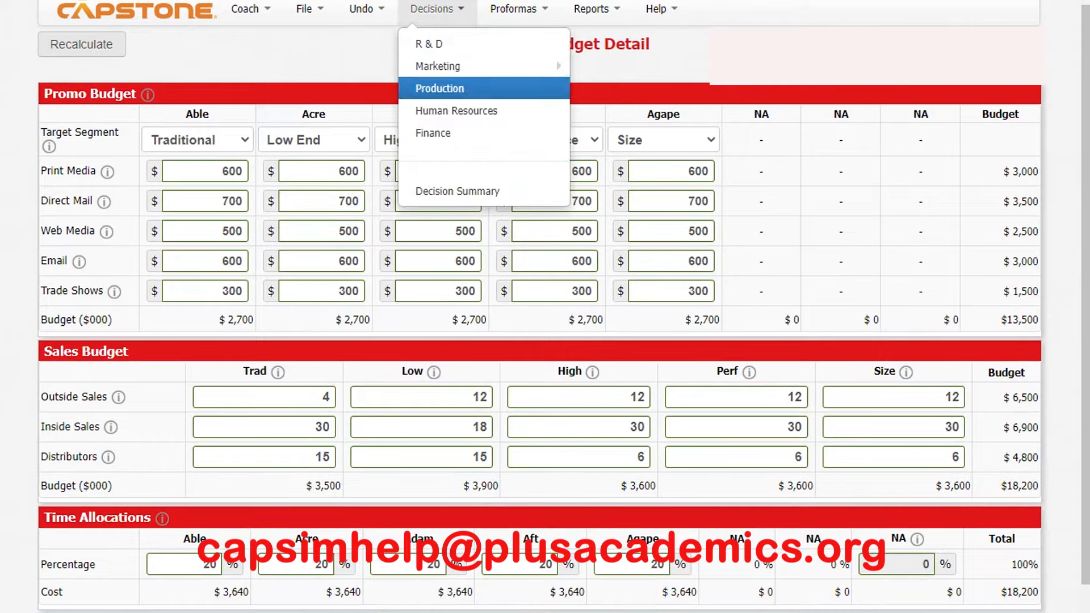
pyautogui.moveTo(449, 66)
pyautogui.click(441, 89)
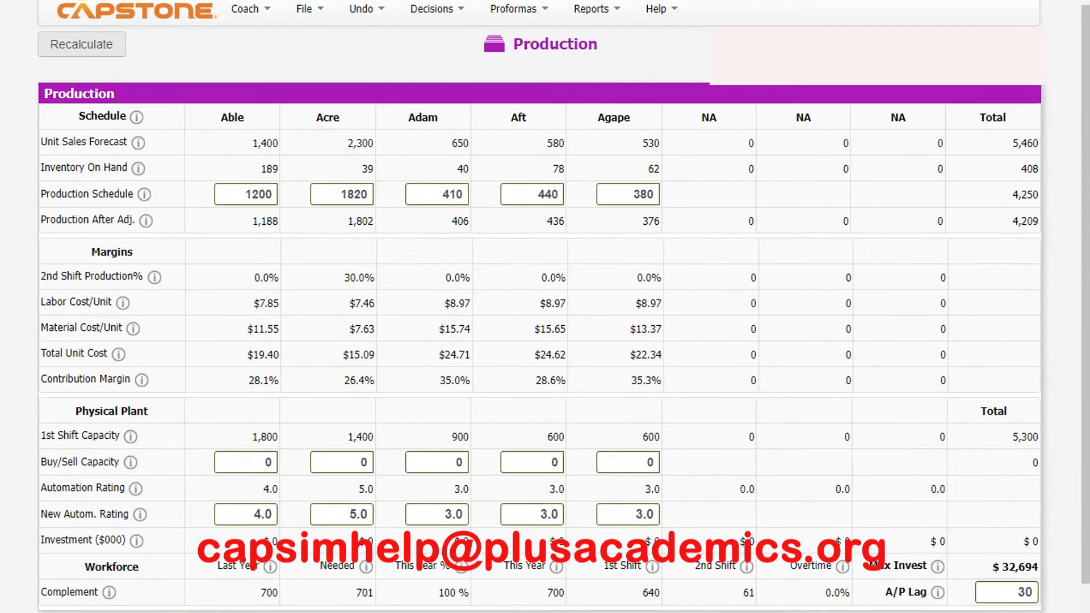
pyautogui.doubleClick(258, 194)
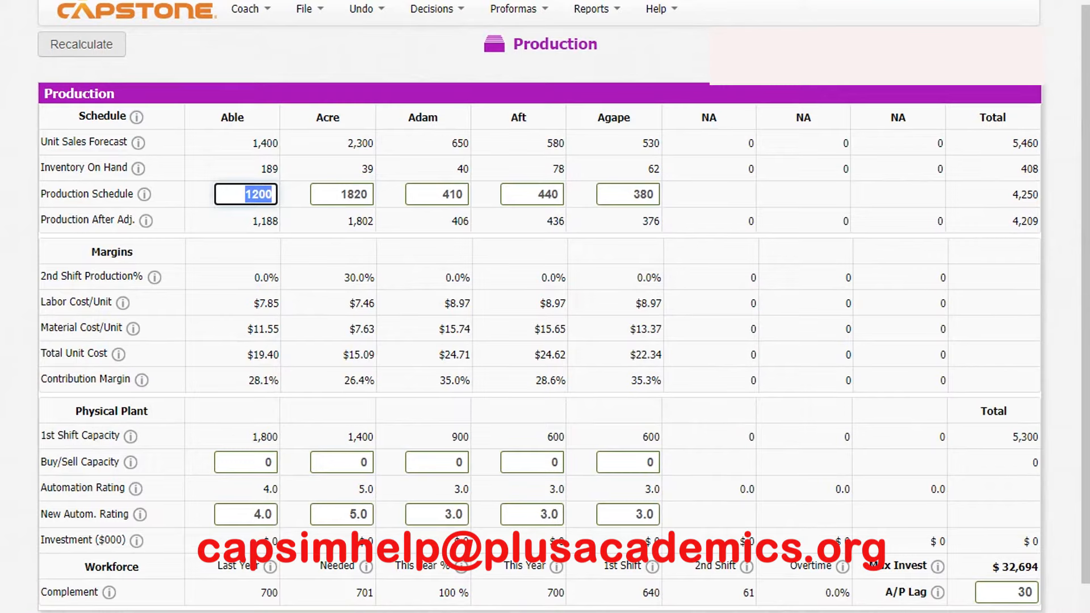
pyautogui.write('1400')
pyautogui.press('Tab')
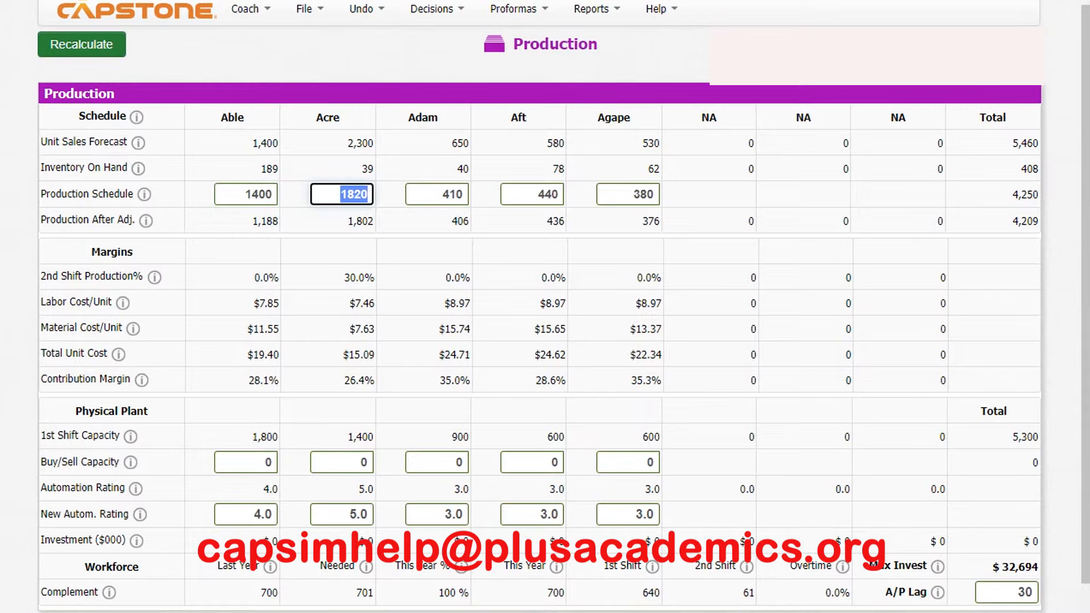
pyautogui.write('2')
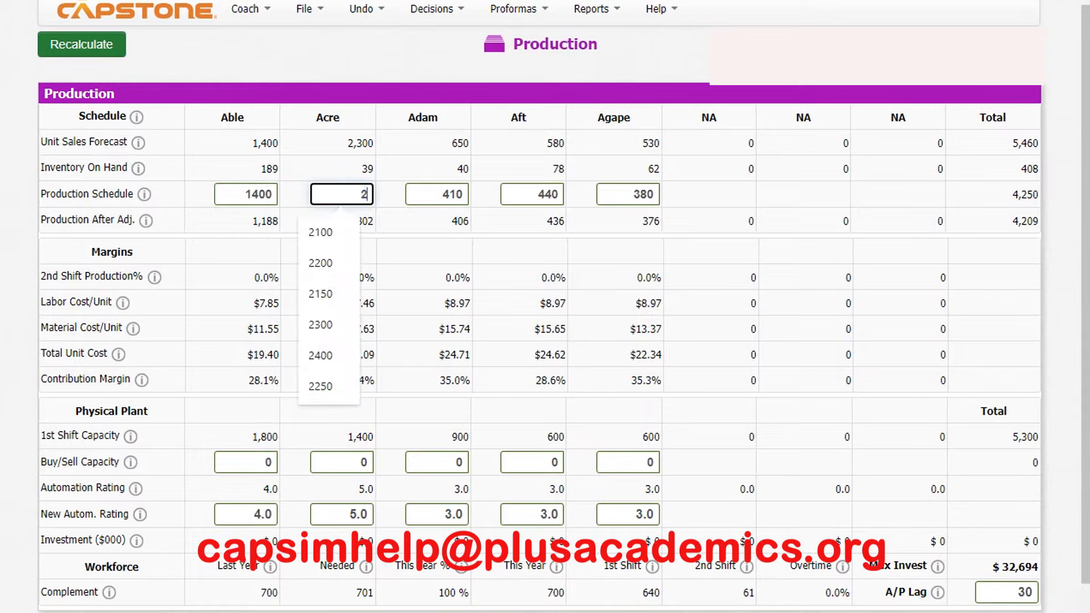
pyautogui.write('450')
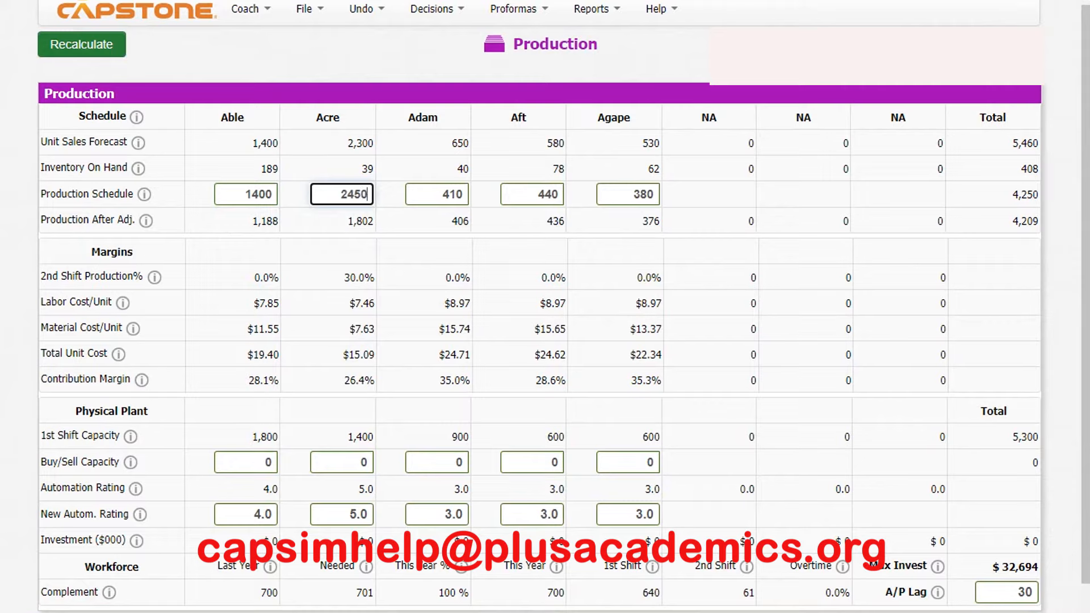
pyautogui.press('Tab')
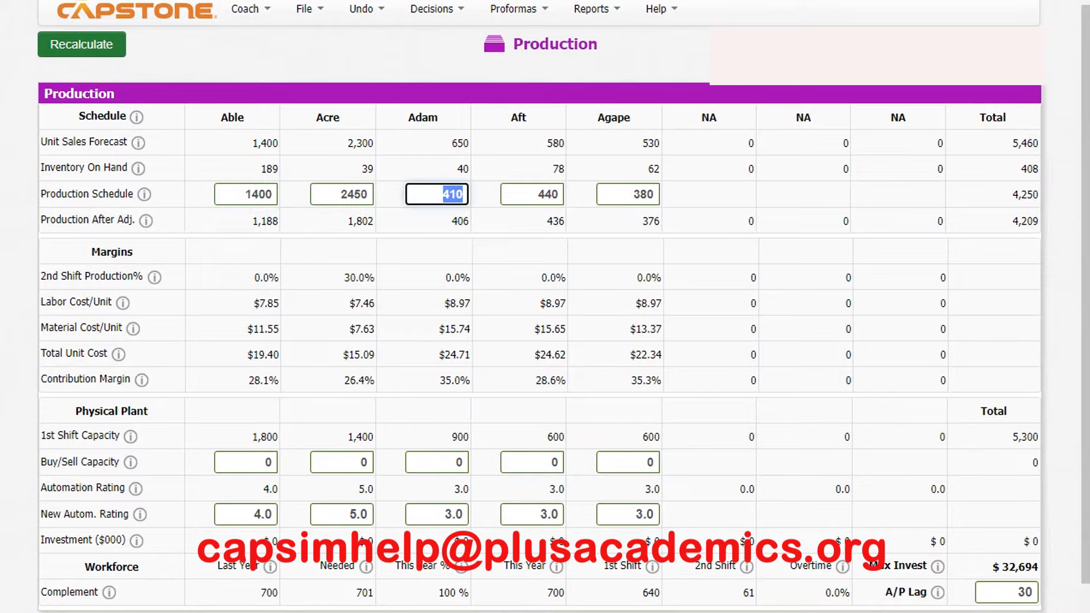
# - Set the production schedule to 700 for Adam, 580 for Aft and 550 for Agape, and recalculate
pyautogui.write('700')
pyautogui.press('Tab')
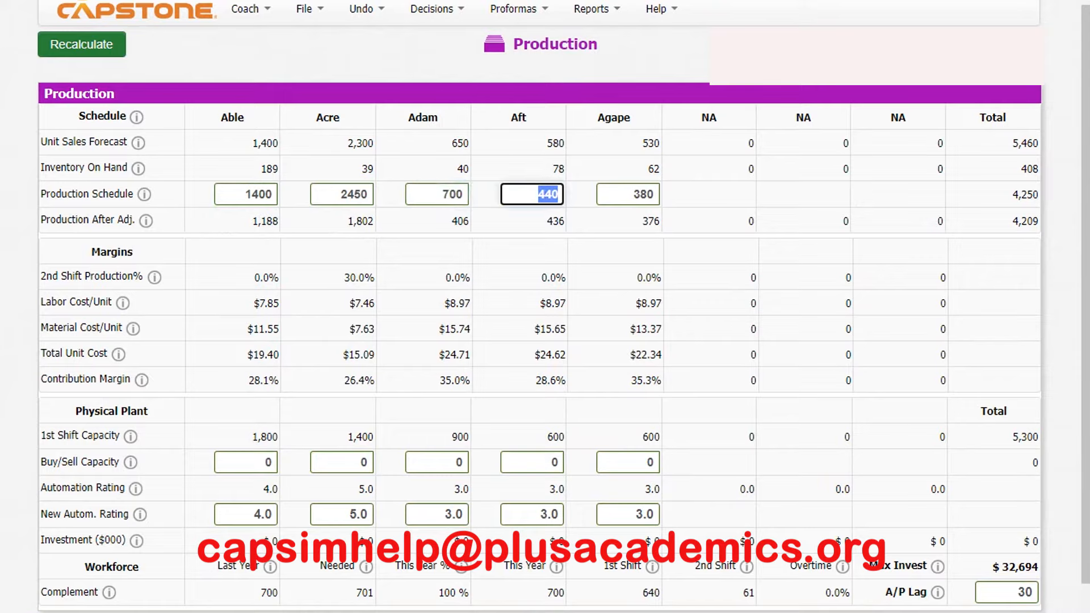
pyautogui.write('580')
pyautogui.press('Tab')
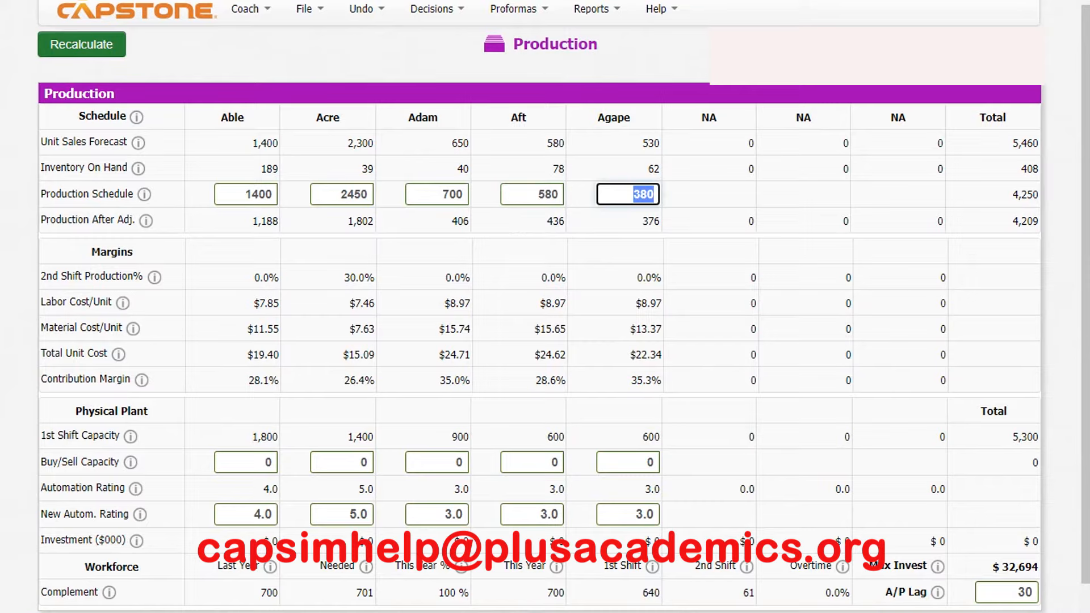
pyautogui.write('550')
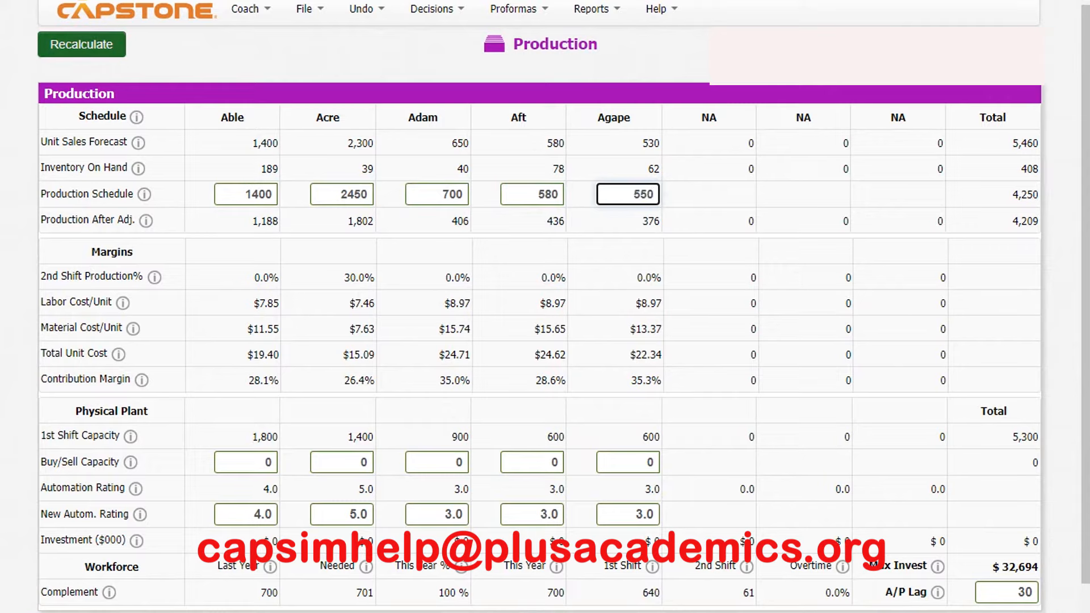
pyautogui.click(82, 44)
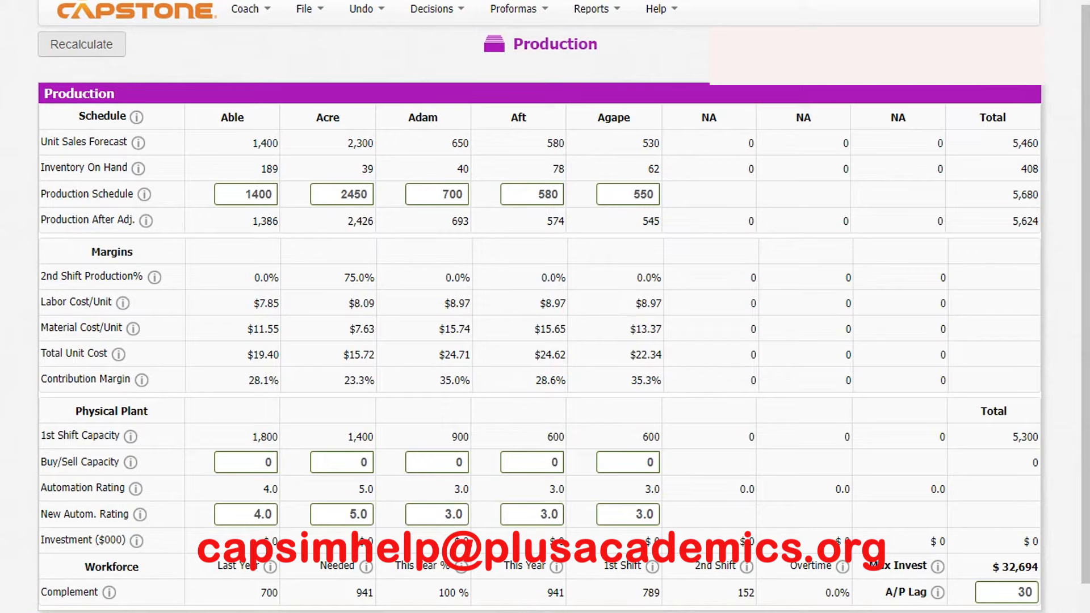
# - Sell 400 units of Able's capacity and 300 units of Adam's capacity, and recalculate the production figures
pyautogui.click(246, 463)
pyautogui.write('-400')
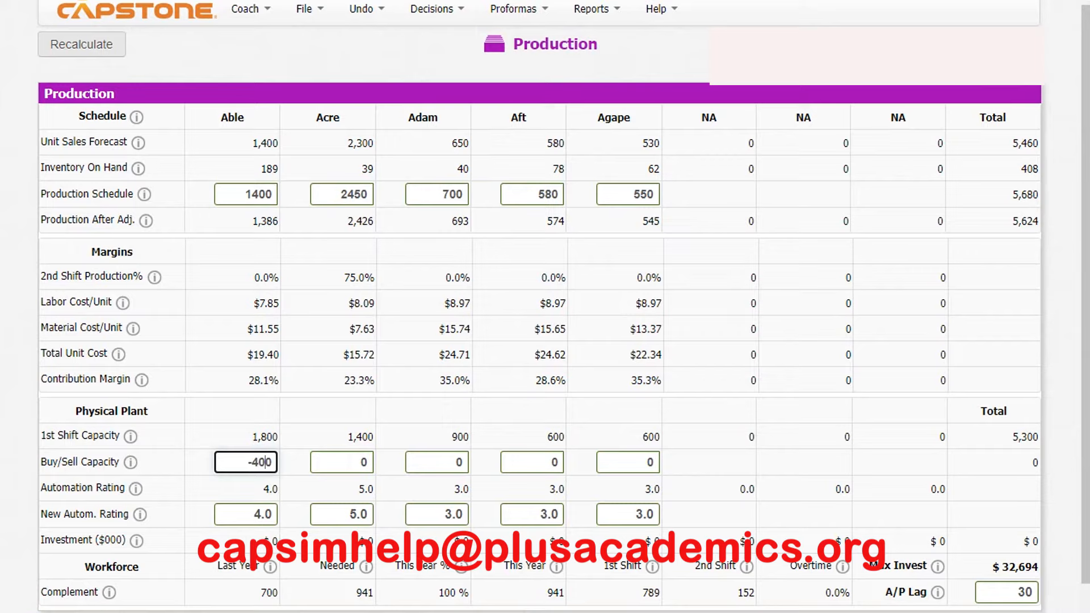
pyautogui.click(342, 463)
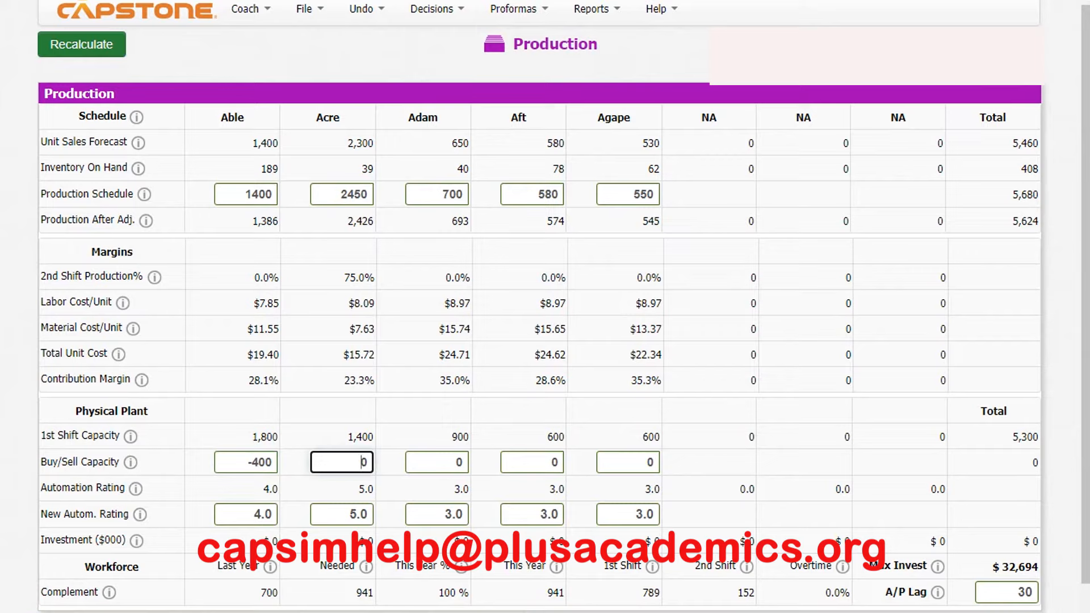
pyautogui.click(437, 463)
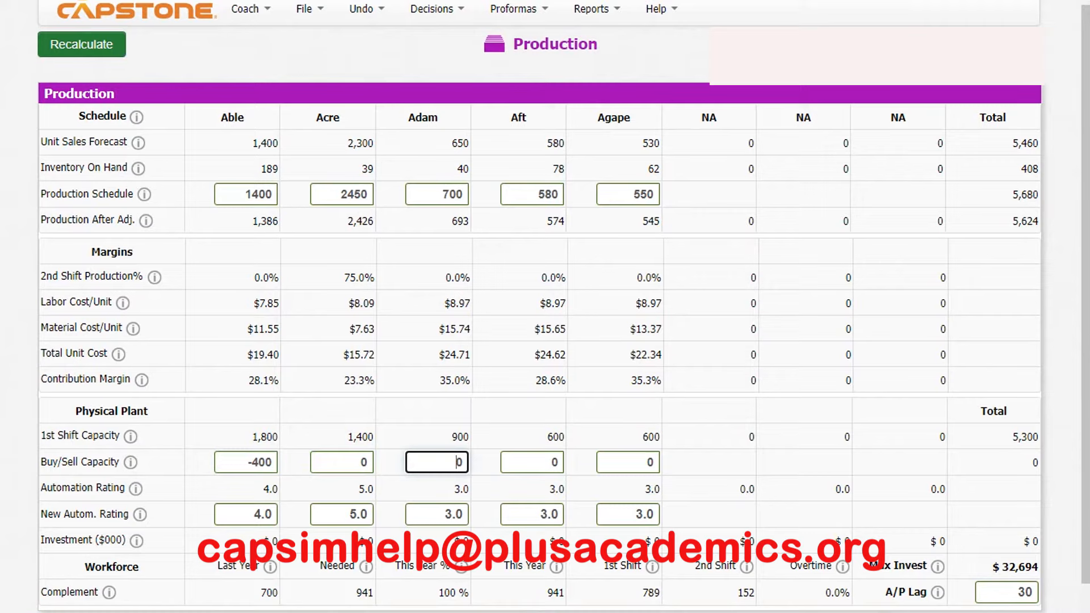
pyautogui.write('-300')
pyautogui.click(82, 44)
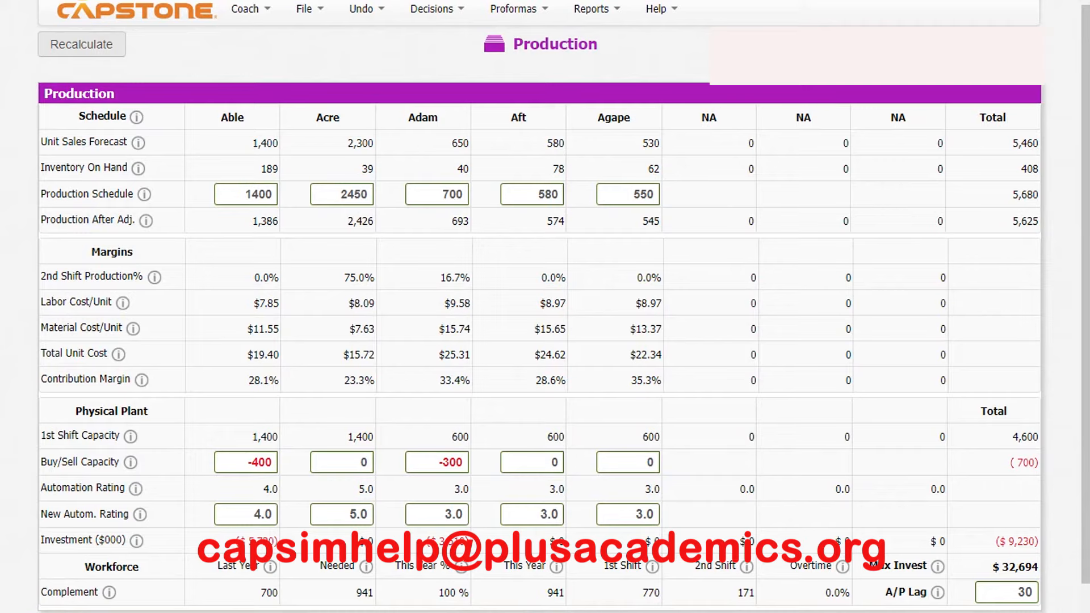
# - Set the new automation ratings to 9.0 for Acre, 7.0 for Able and 4.0 for Aft, and recalculate
pyautogui.doubleClick(357, 514)
pyautogui.write('9')
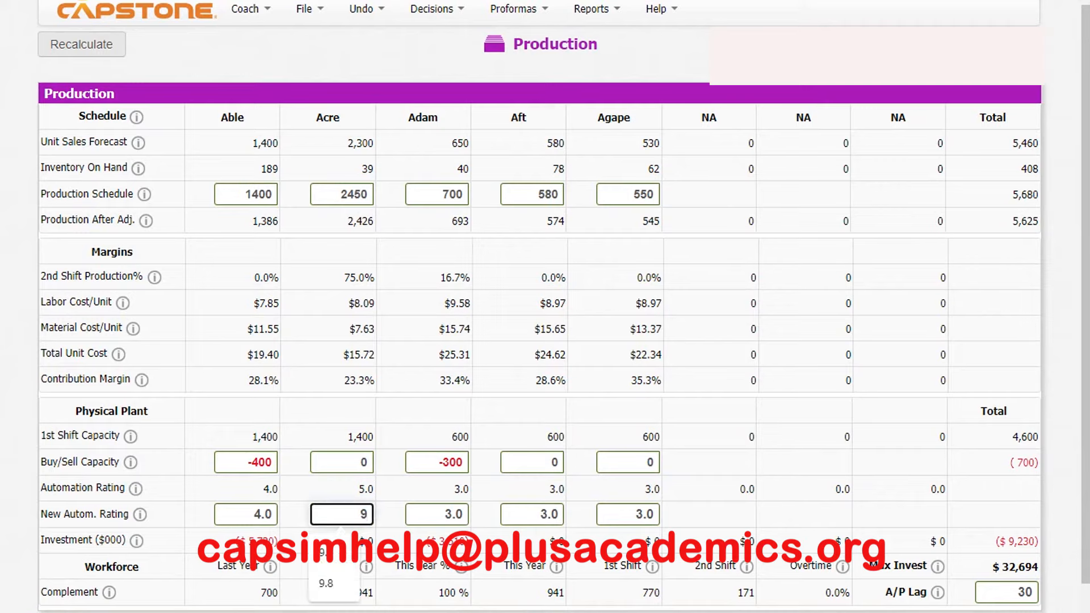
pyautogui.doubleClick(263, 514)
pyautogui.write('7')
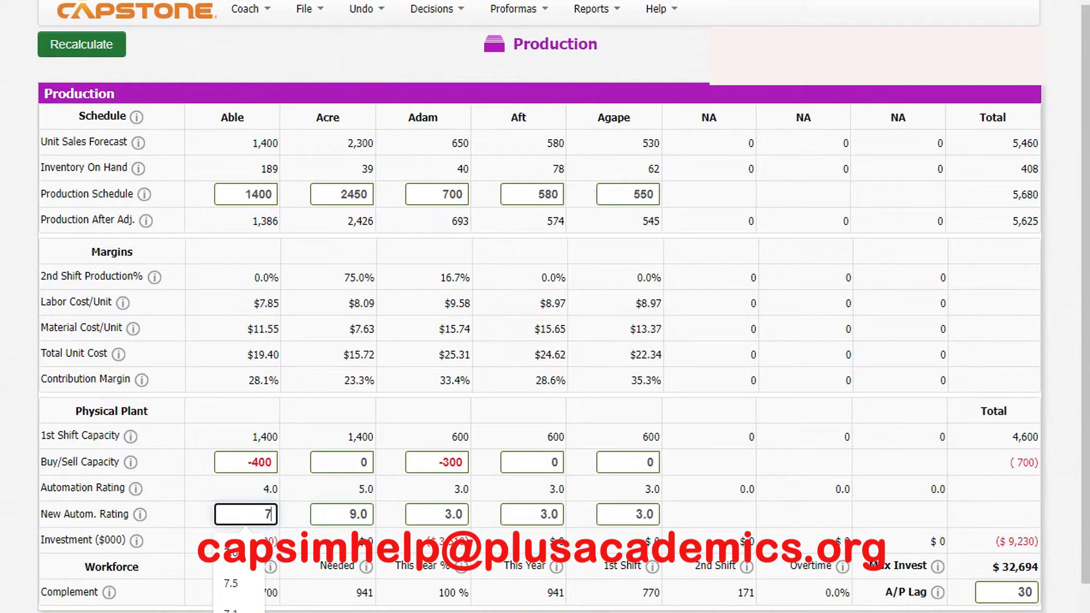
pyautogui.doubleClick(549, 515)
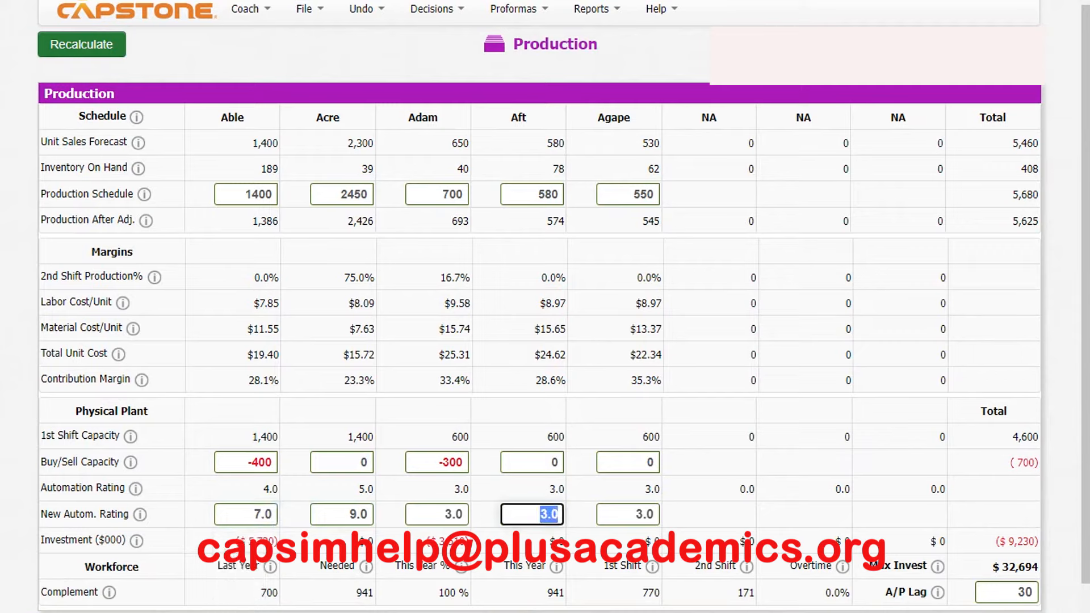
pyautogui.write('4')
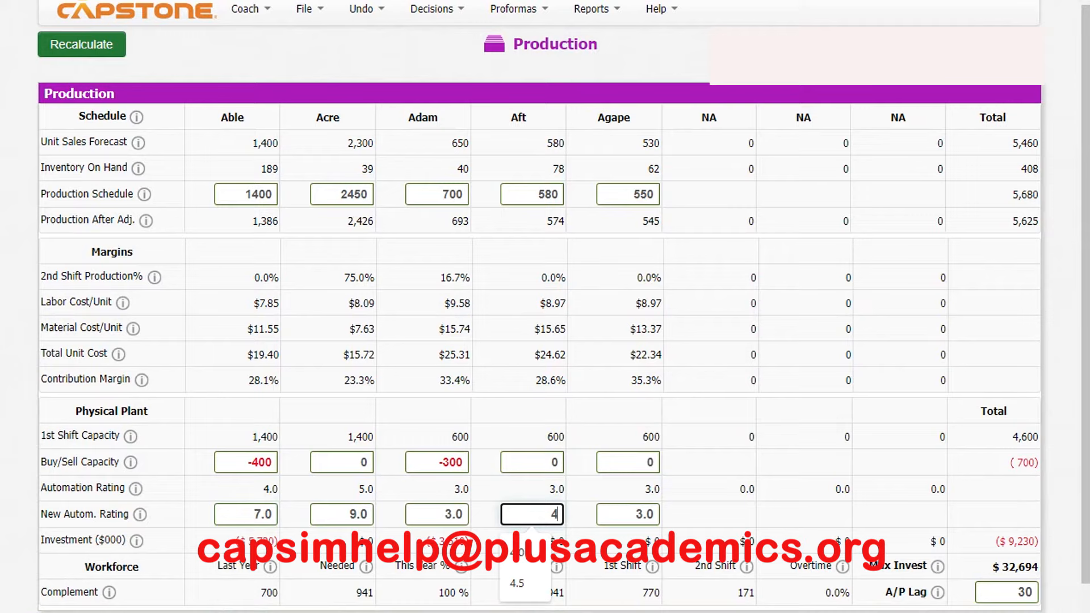
pyautogui.click(82, 44)
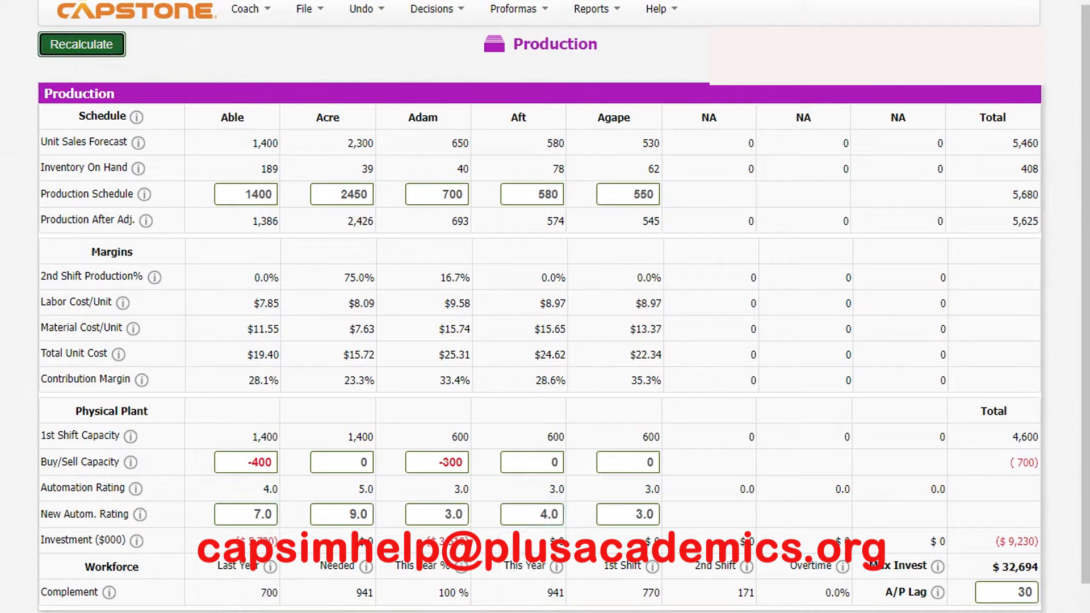
# - Review the staffing and labor negotiation figures in the Human Resources decisions
pyautogui.click(432, 9)
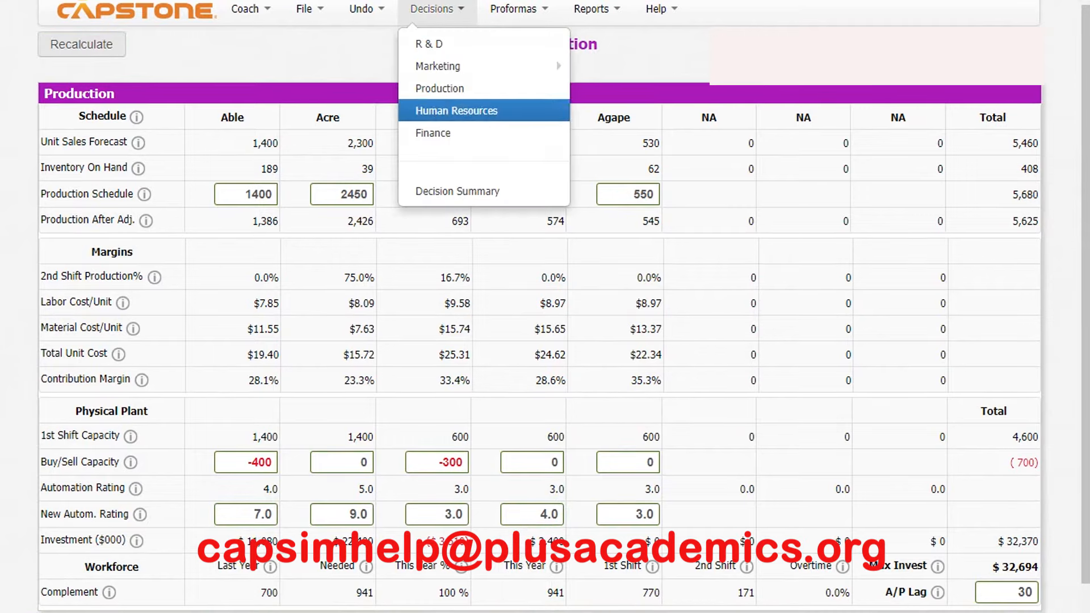
pyautogui.click(457, 111)
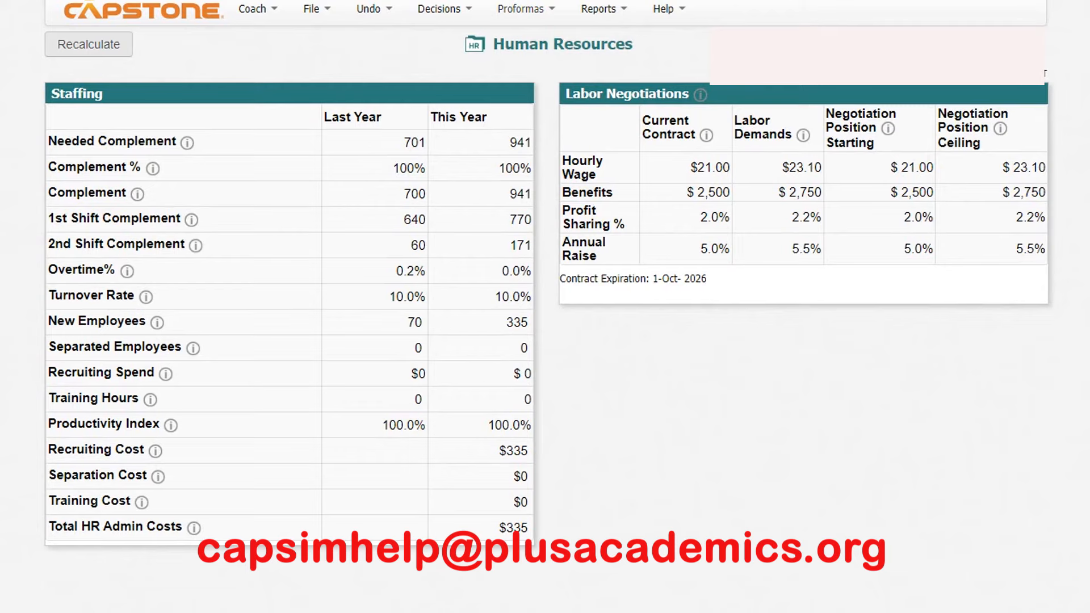
pyautogui.click(526, 9)
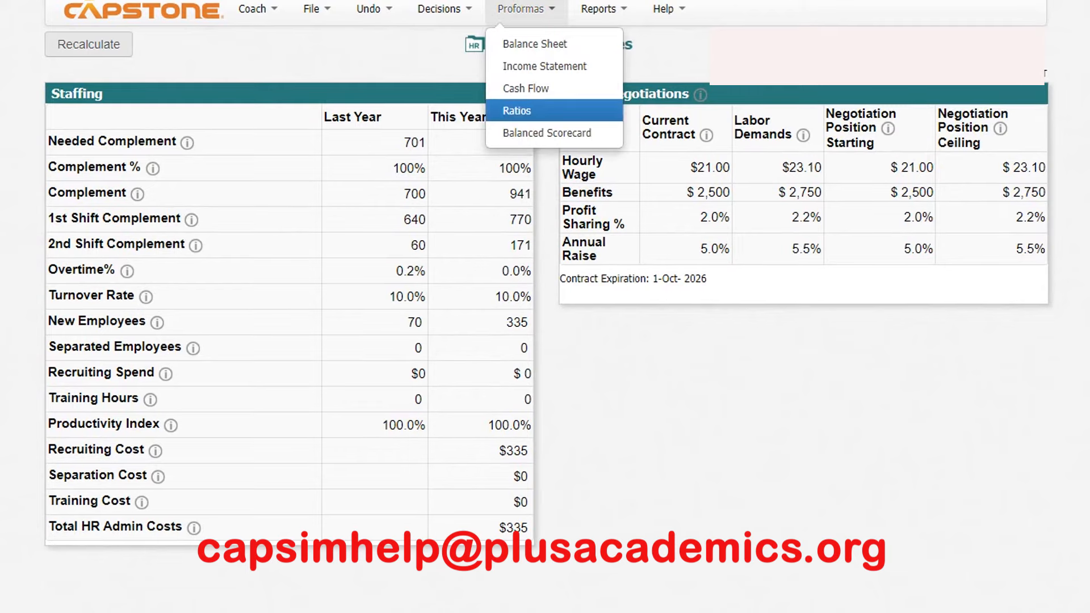
# - Open the Finance decisions and enter a long-term debt issue of 18994 and a stock issue of 13700 ($000)
pyautogui.click(444, 10)
pyautogui.click(440, 132)
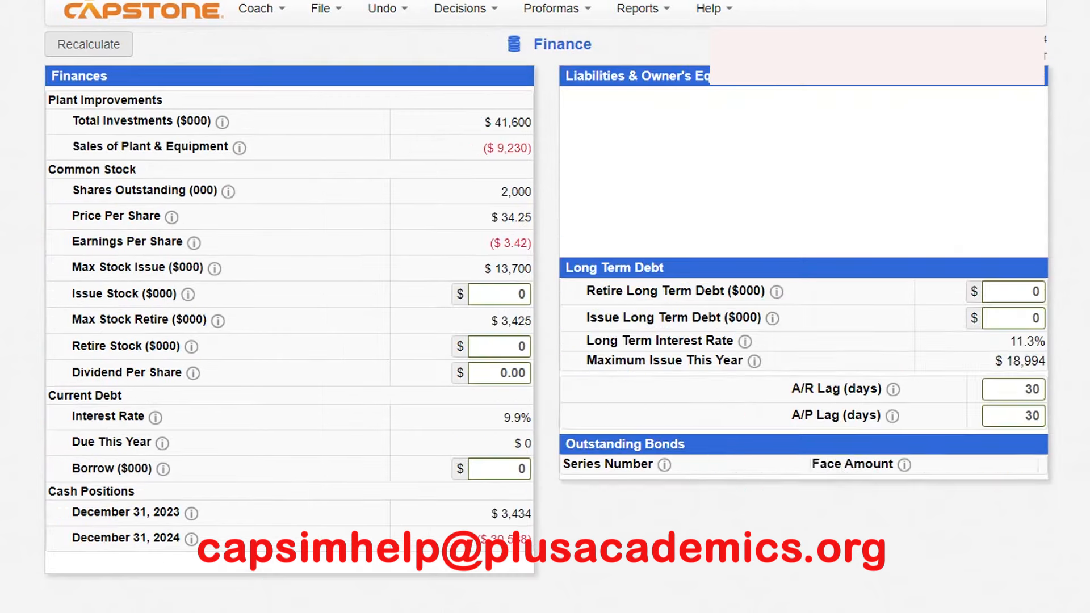
pyautogui.doubleClick(1017, 336)
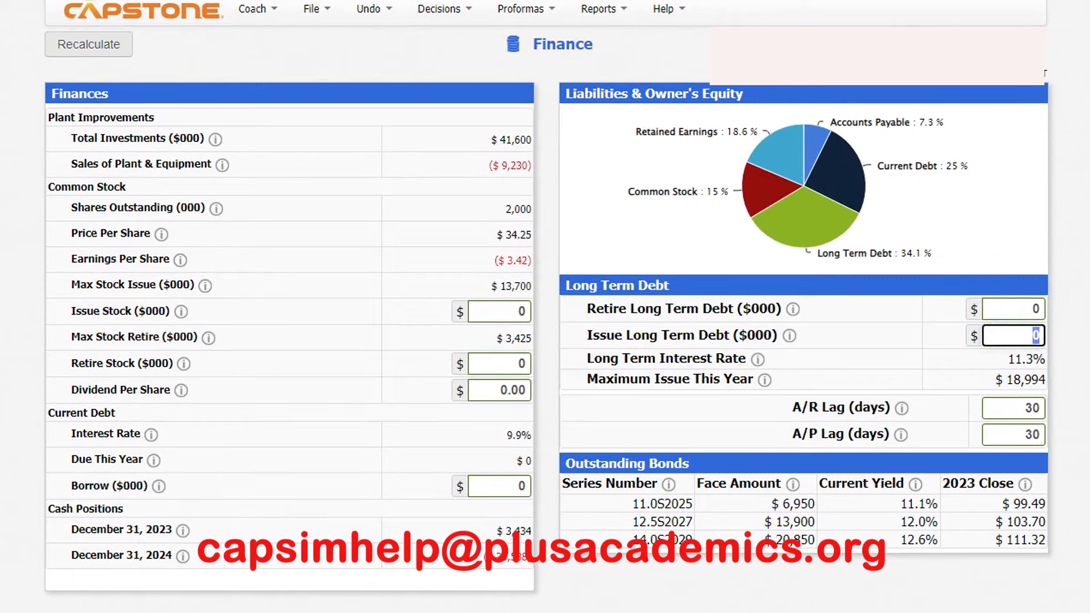
pyautogui.write('1899')
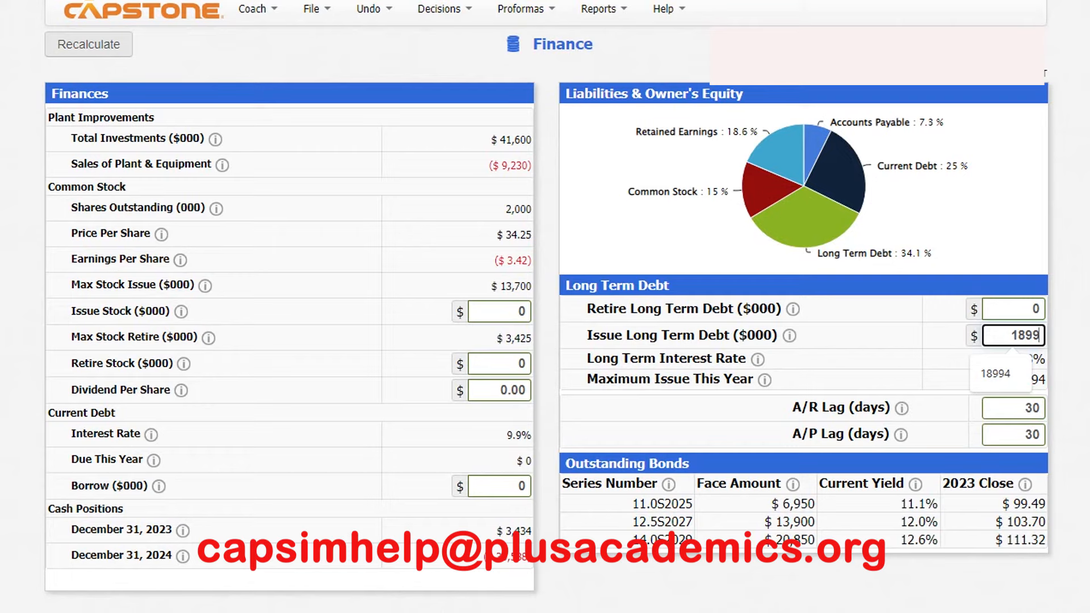
pyautogui.write('4')
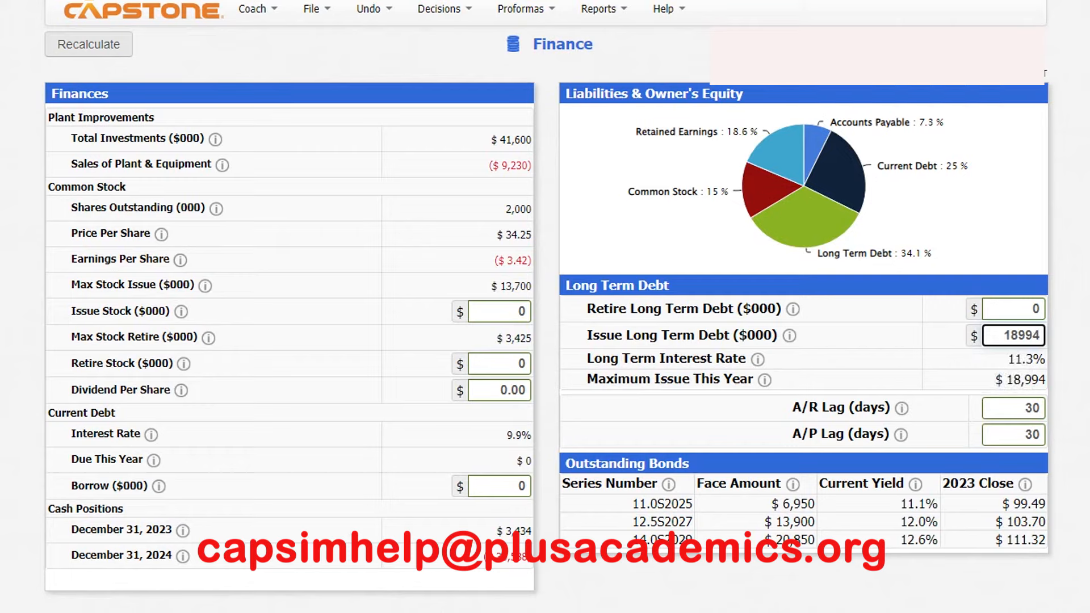
pyautogui.doubleClick(520, 312)
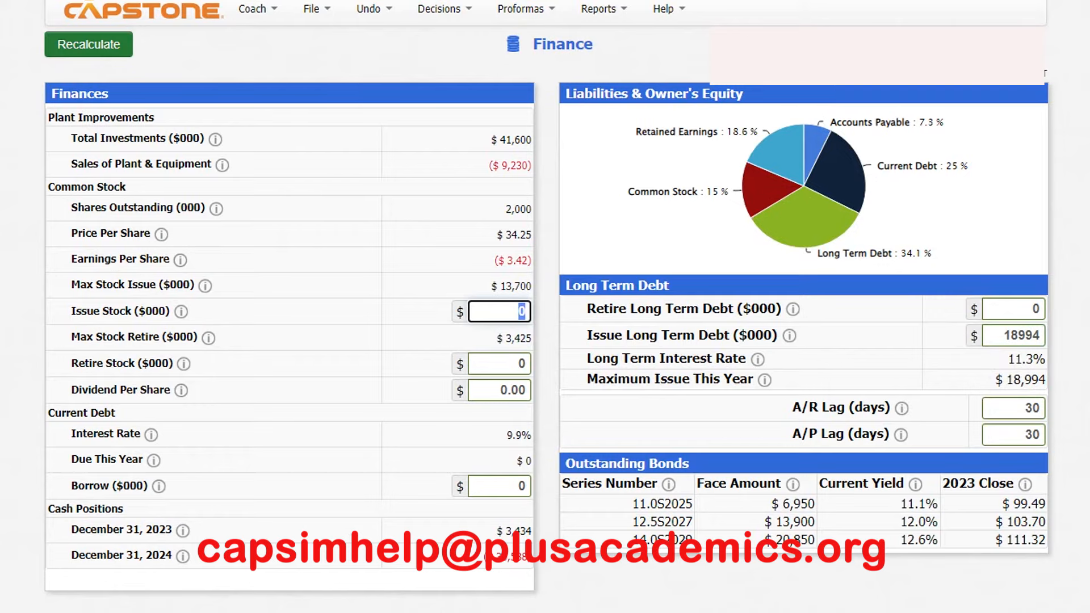
pyautogui.write('13')
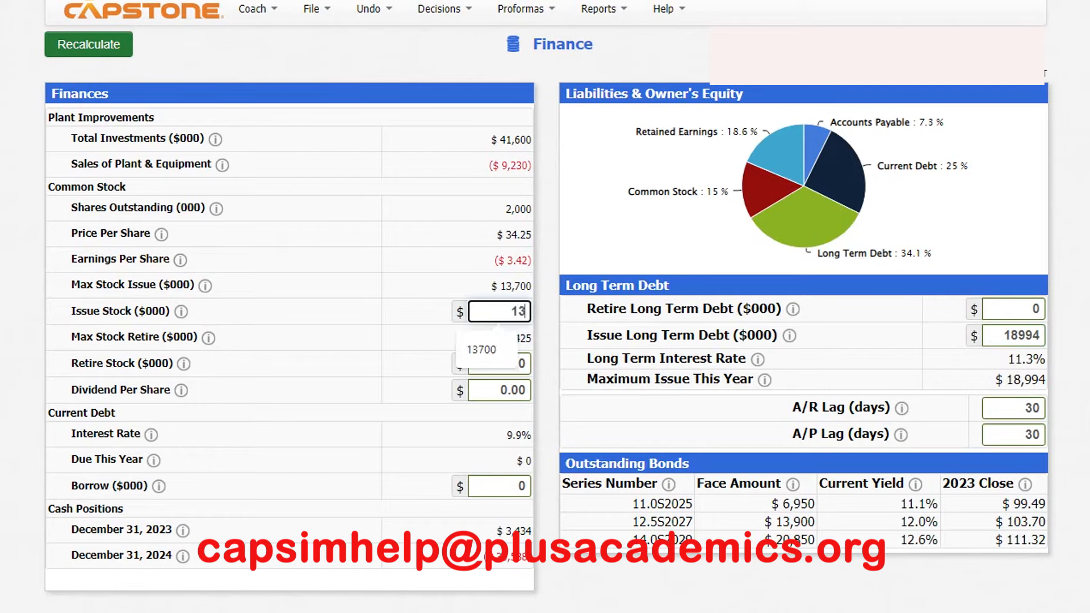
pyautogui.write('700')
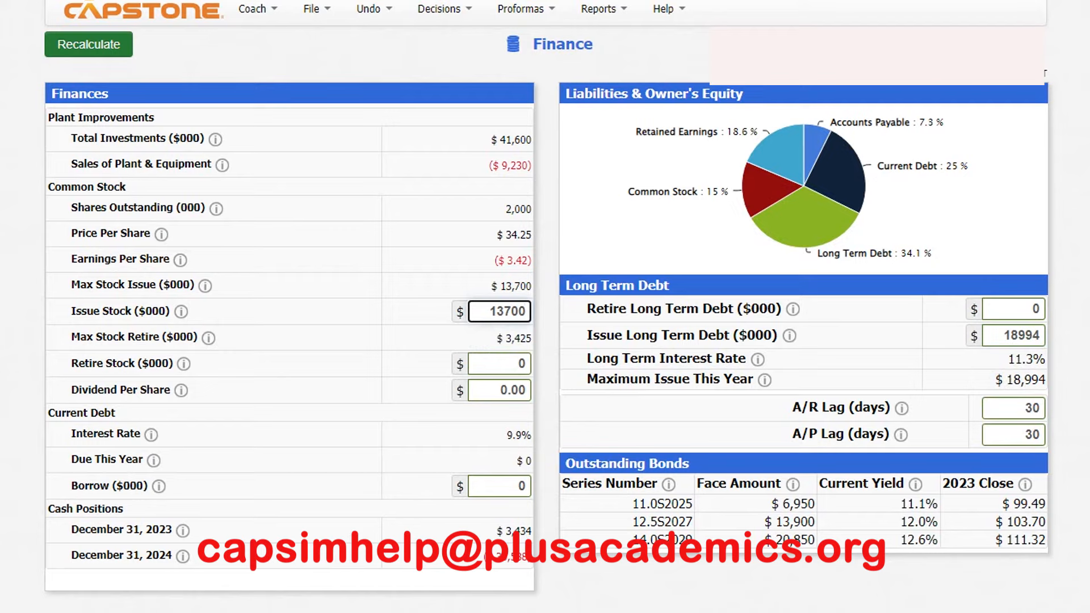
# - Set the current debt borrowing to 8000 ($000) and recalculate the finance figures
pyautogui.click(516, 487)
pyautogui.write('8000')
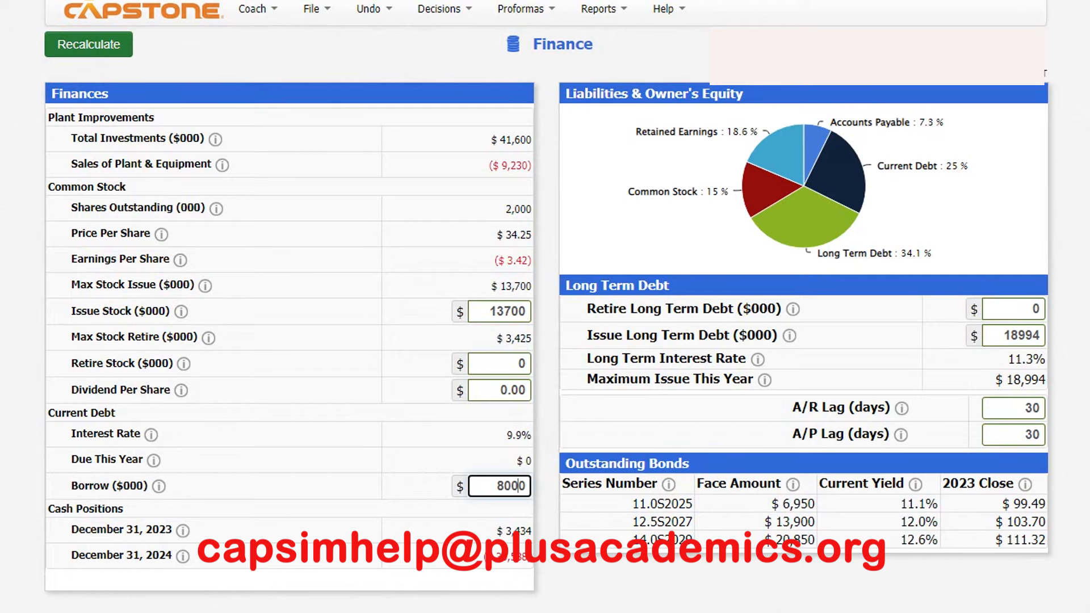
pyautogui.click(88, 44)
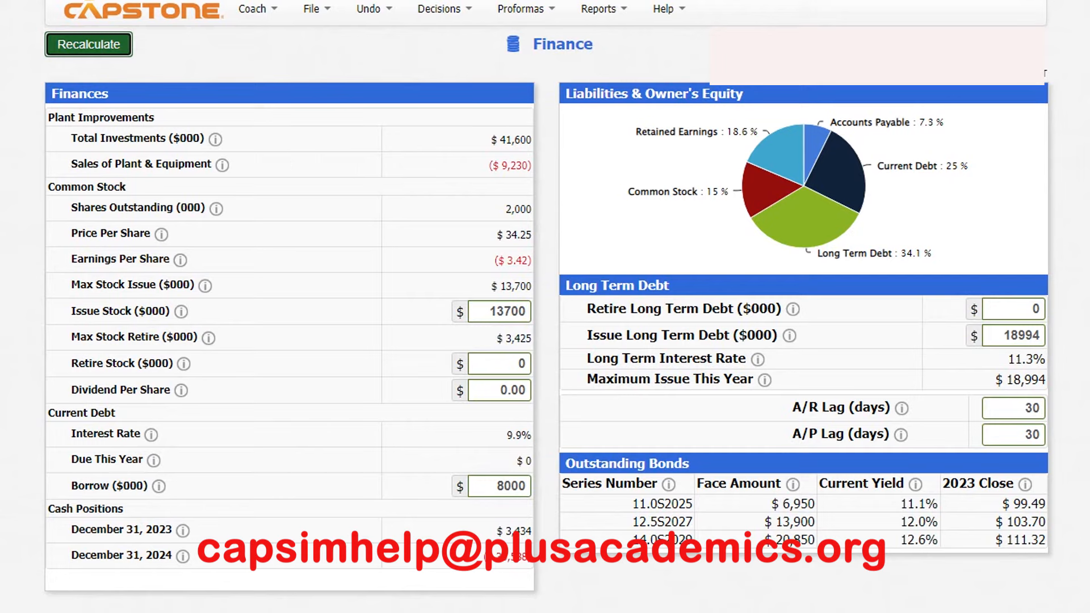
# - Try reducing the current debt borrowing to 5000 ($000) and recalculate
pyautogui.click(503, 486)
pyautogui.press('BackSpace')
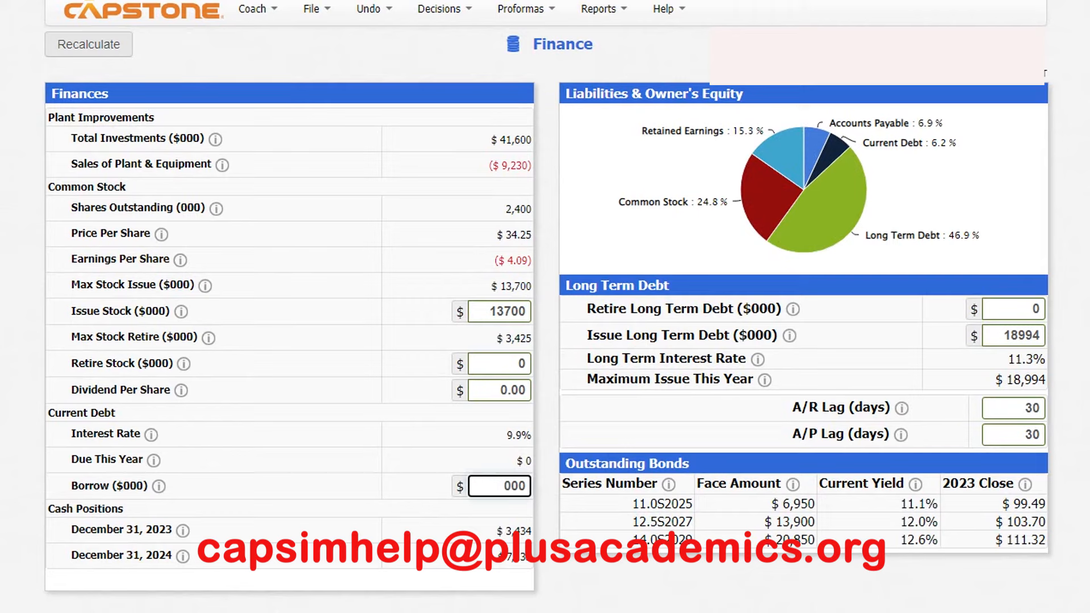
pyautogui.write('6')
pyautogui.press('BackSpace')
pyautogui.write('5')
pyautogui.click(88, 44)
pyautogui.click(503, 486)
pyautogui.press('BackSpace')
pyautogui.write('5')
pyautogui.click(89, 44)
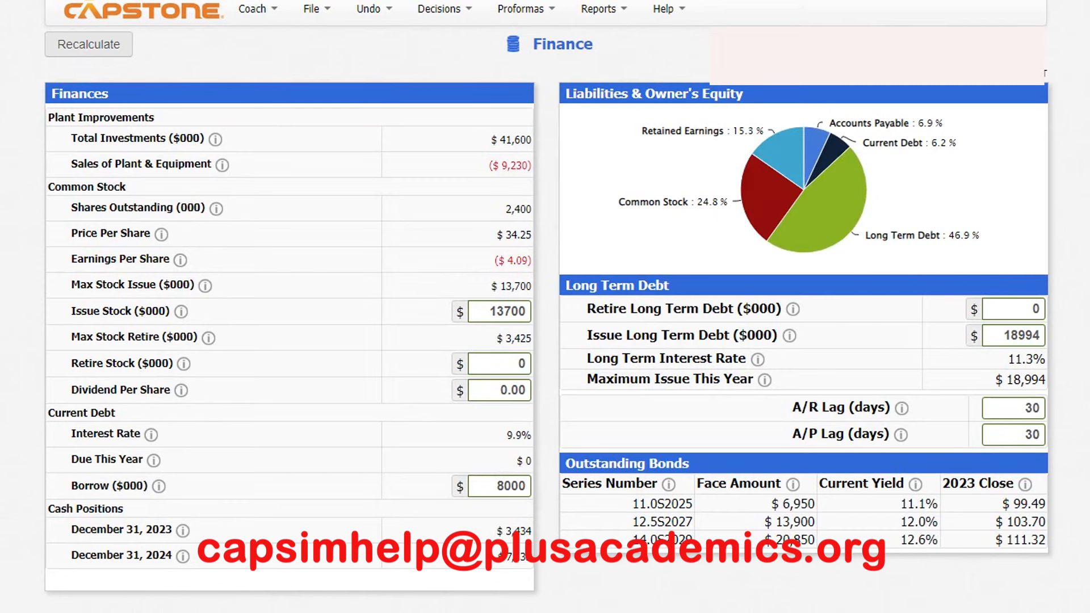
# - Set the current debt borrowing to 5000 ($000) and recalculate the company's financing mix
pyautogui.click(504, 487)
pyautogui.press('BackSpace')
pyautogui.write('5')
pyautogui.click(89, 44)
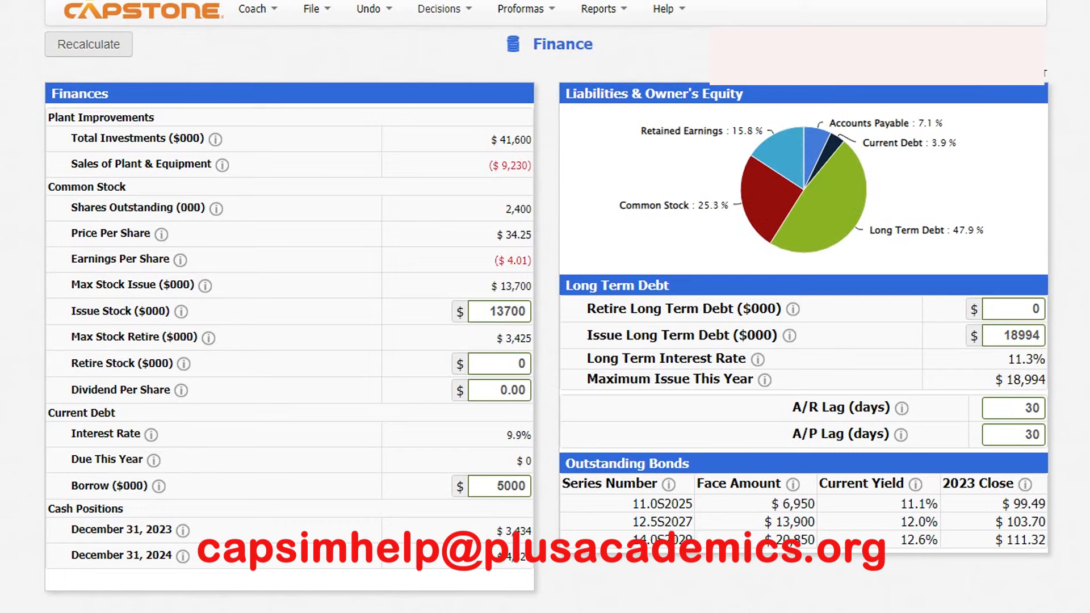
pyautogui.click(444, 10)
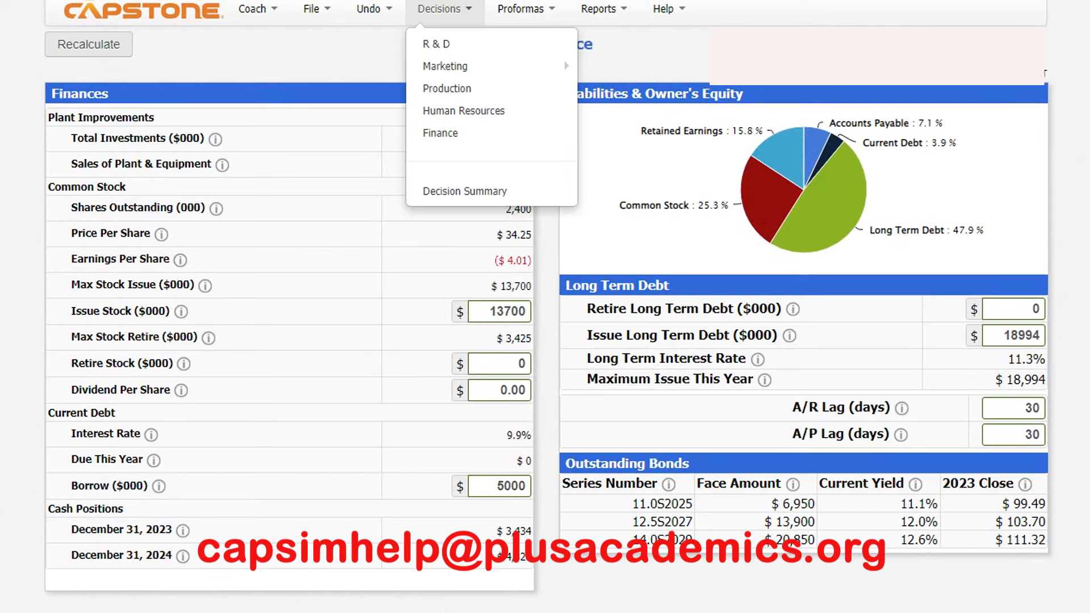
pyautogui.press('Escape')
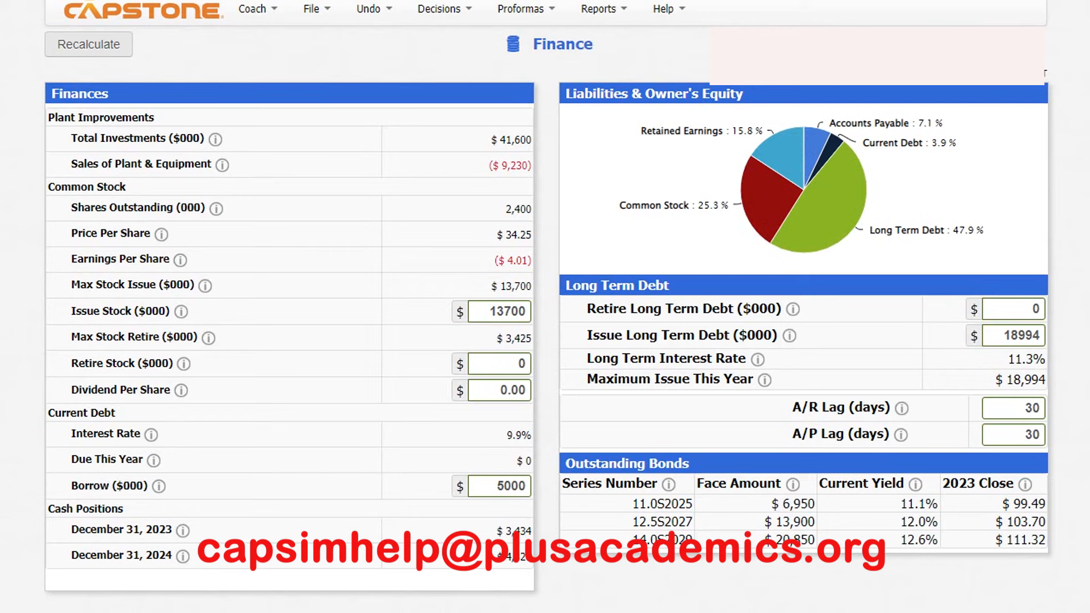
pyautogui.click(439, 9)
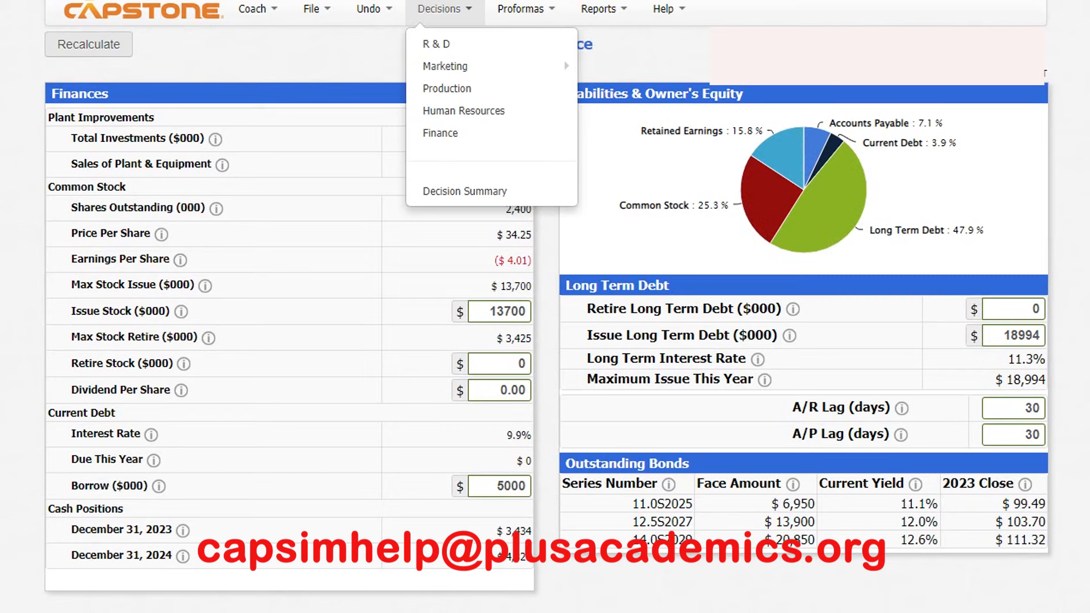
pyautogui.press('Escape')
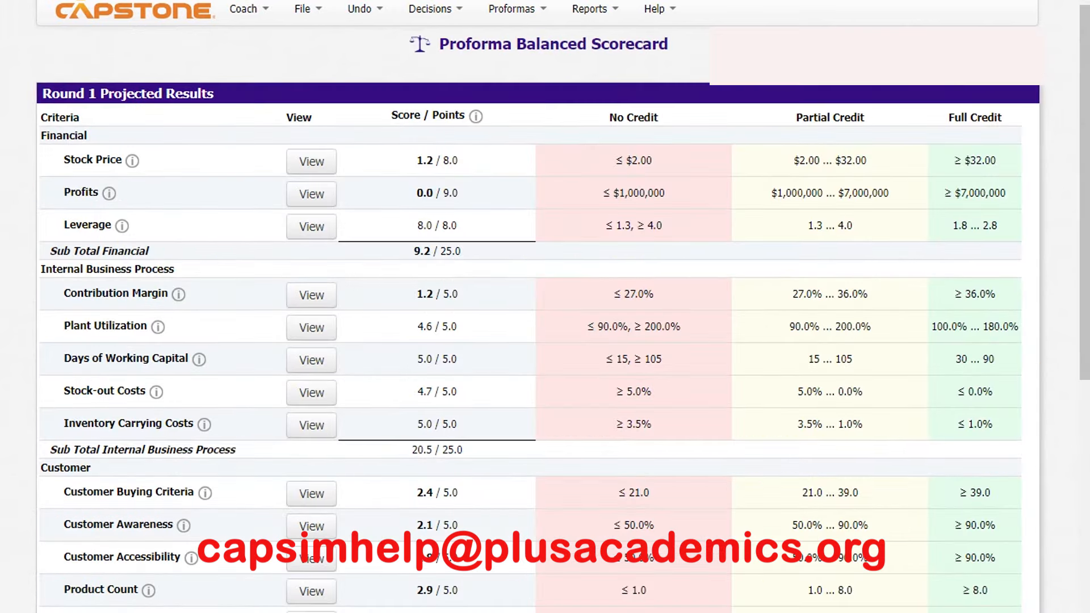
# - Review the Round 1 projected results on the Proforma Balanced Scorecard, from the financial criteria through learning and growth
pyautogui.scroll(-5, 545, 307)
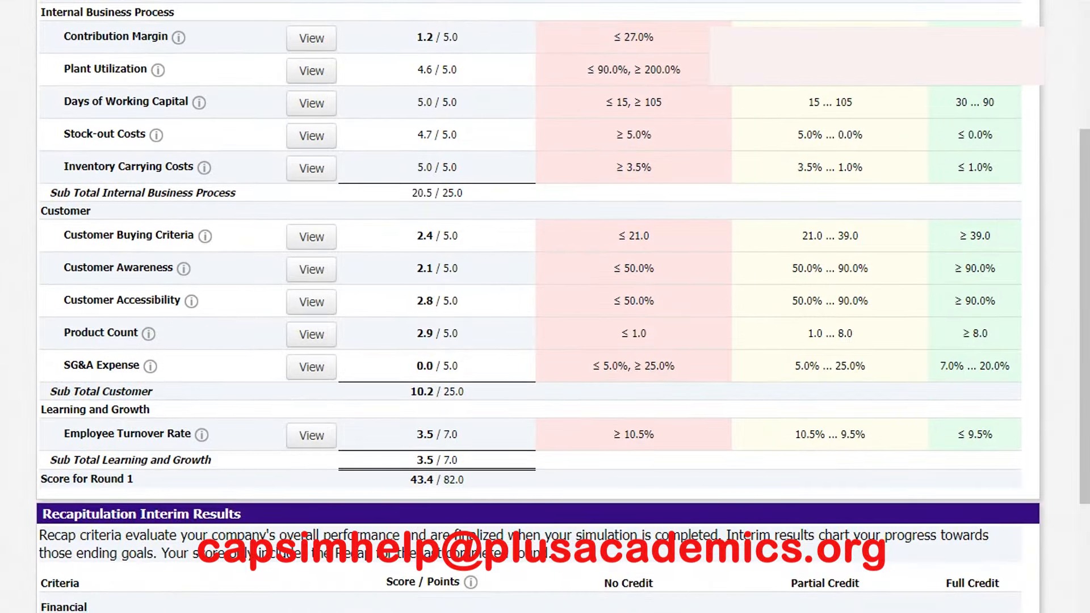
pyautogui.scroll(5, 546, 307)
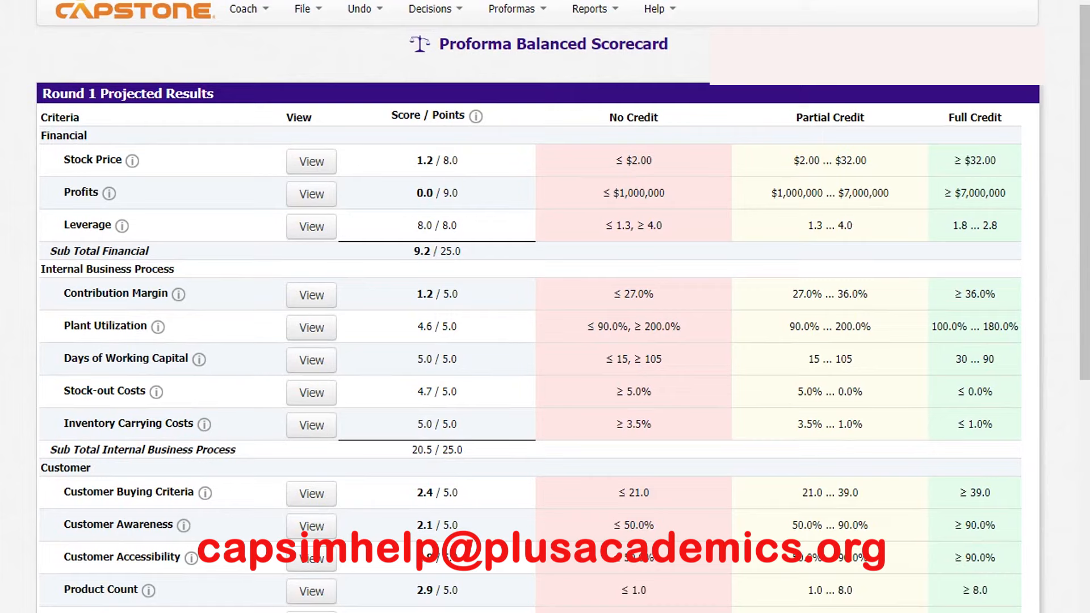
pyautogui.scroll(-5, 545, 306)
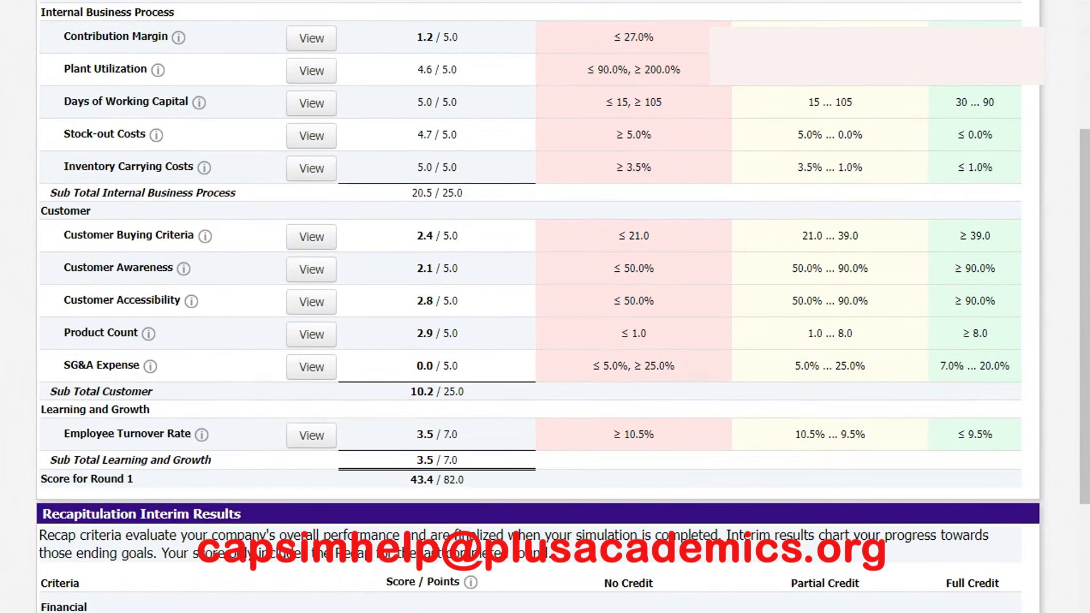
pyautogui.scroll(5, 545, 307)
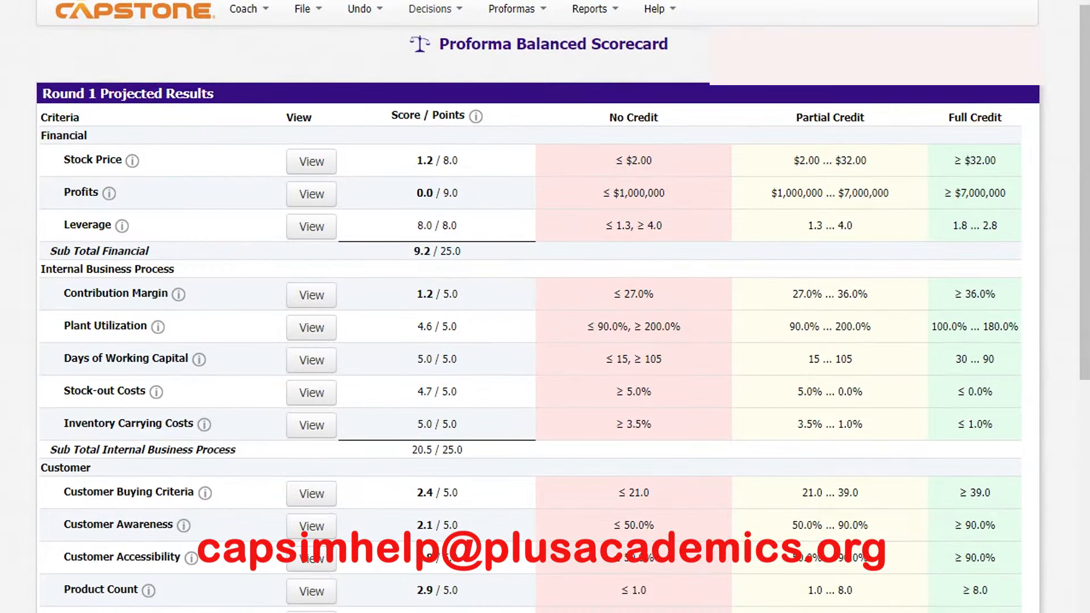
# - Review the Production decisions, and open the Promotion & Sales marketing budget detail
pyautogui.click(434, 8)
pyautogui.click(438, 89)
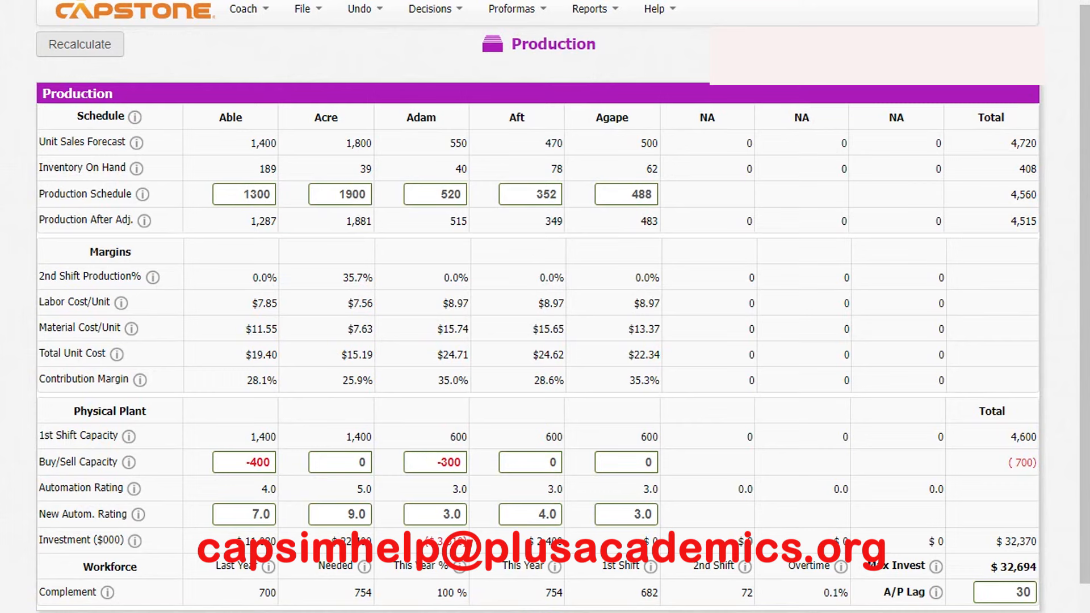
pyautogui.click(430, 9)
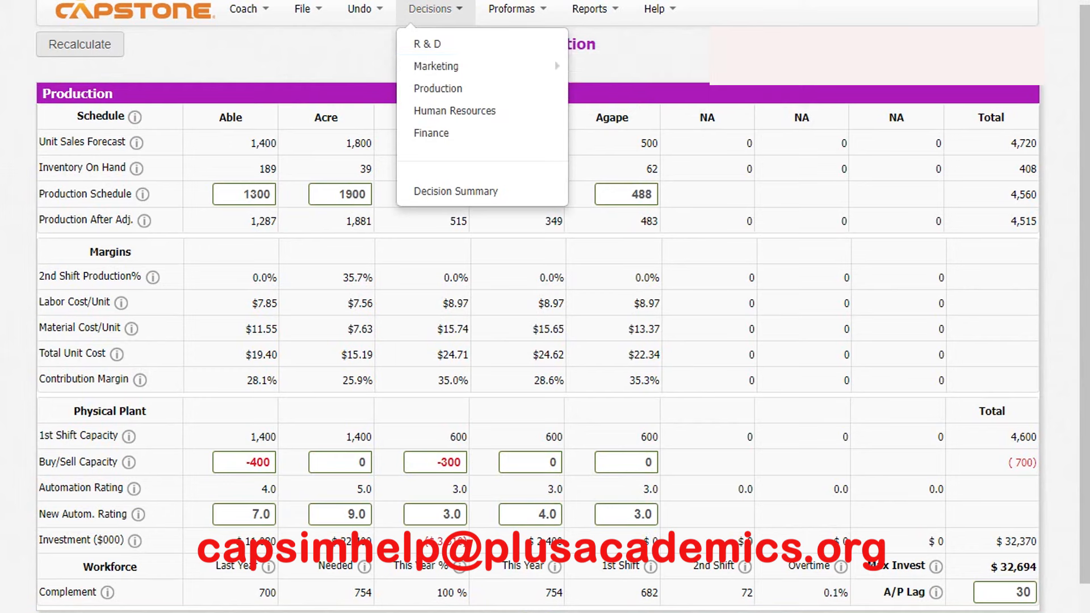
pyautogui.click(435, 9)
pyautogui.moveTo(449, 67)
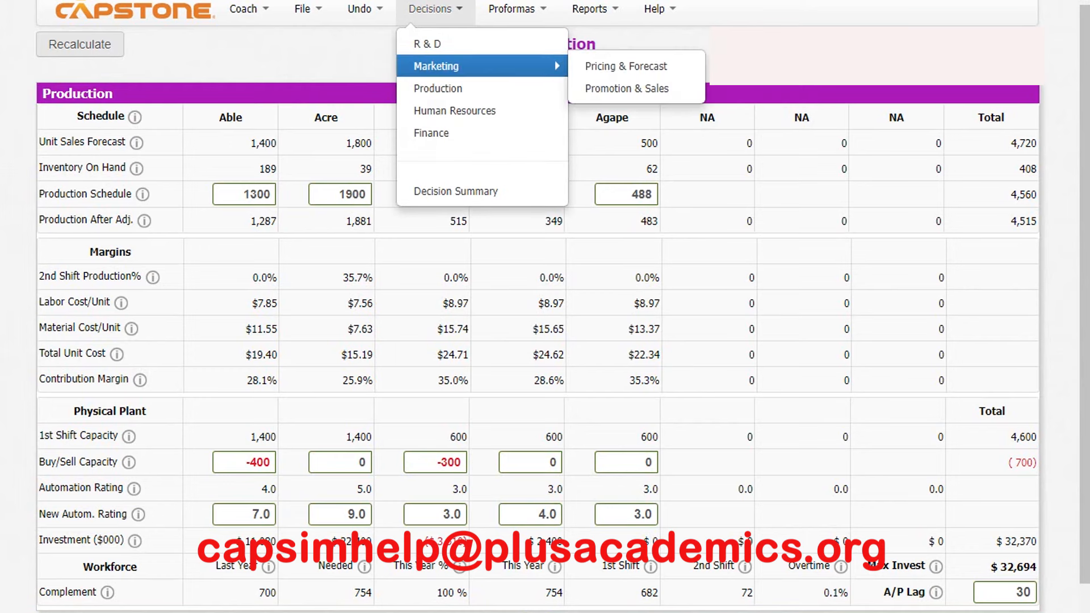
pyautogui.click(627, 88)
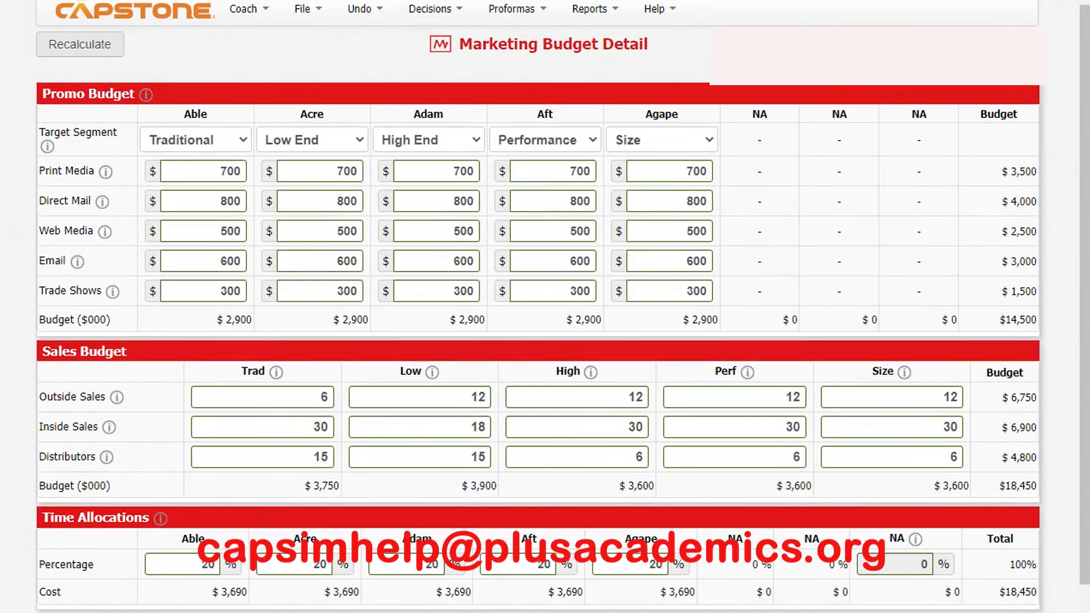
# - Check the target segment choices for Able and read the sales budget guidance for the Traditional segment
pyautogui.click(196, 140)
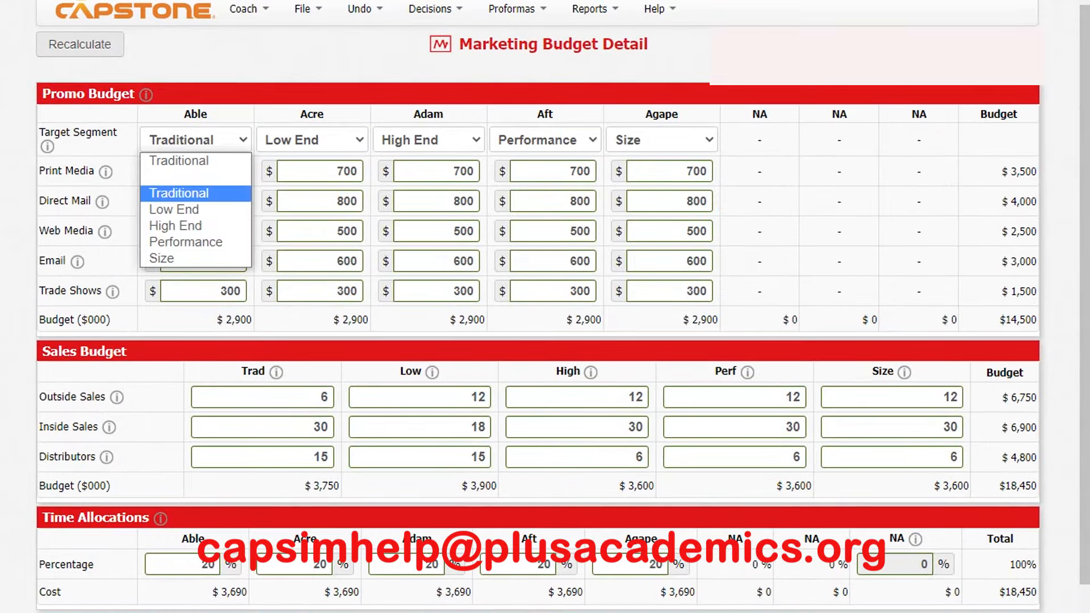
pyautogui.click(196, 193)
pyautogui.click(106, 171)
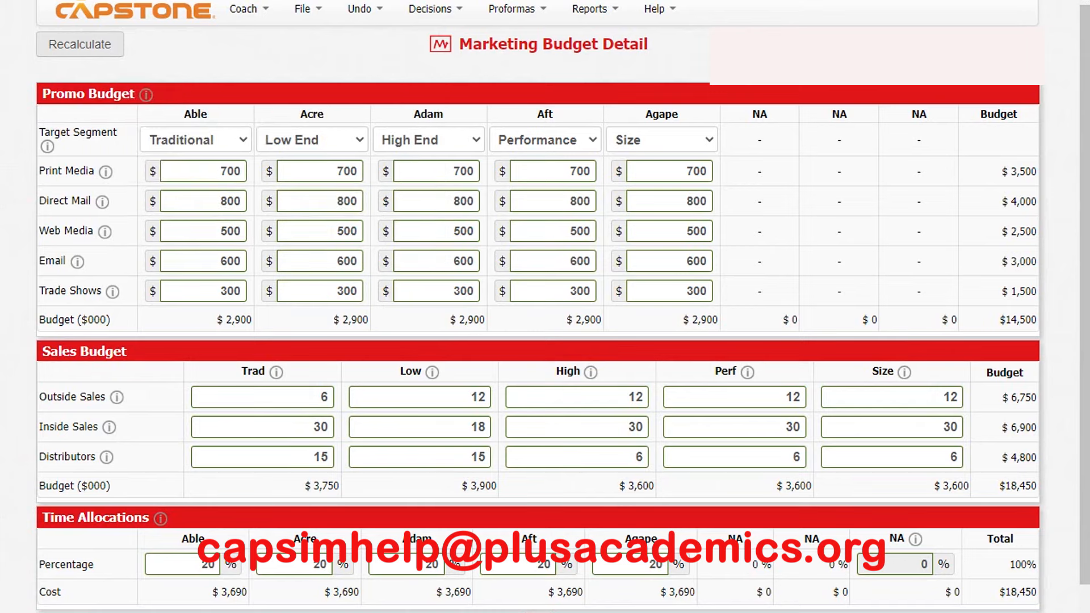
pyautogui.click(276, 373)
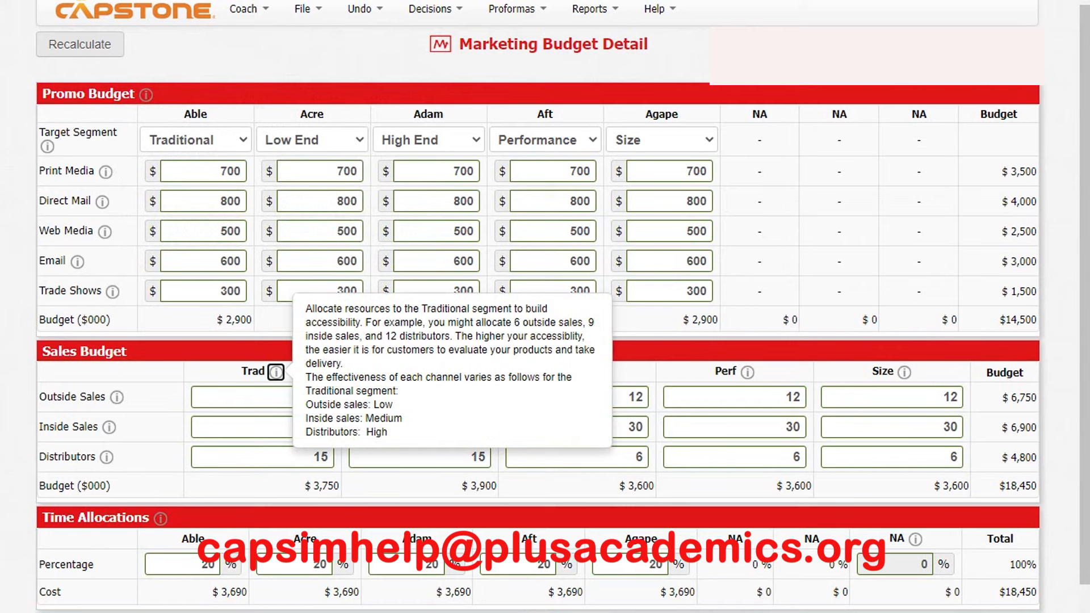
pyautogui.click(276, 372)
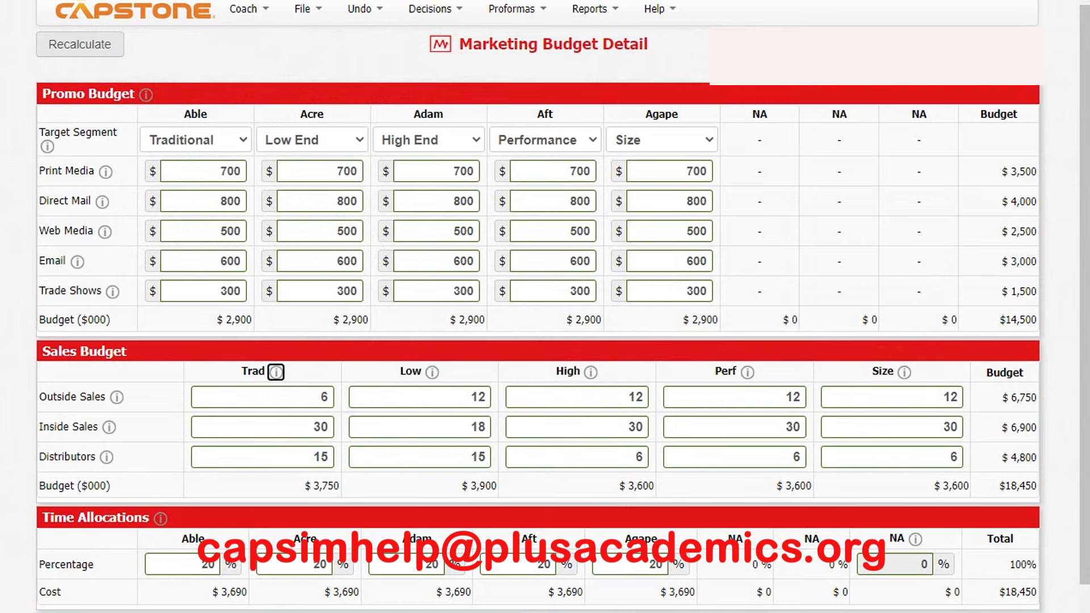